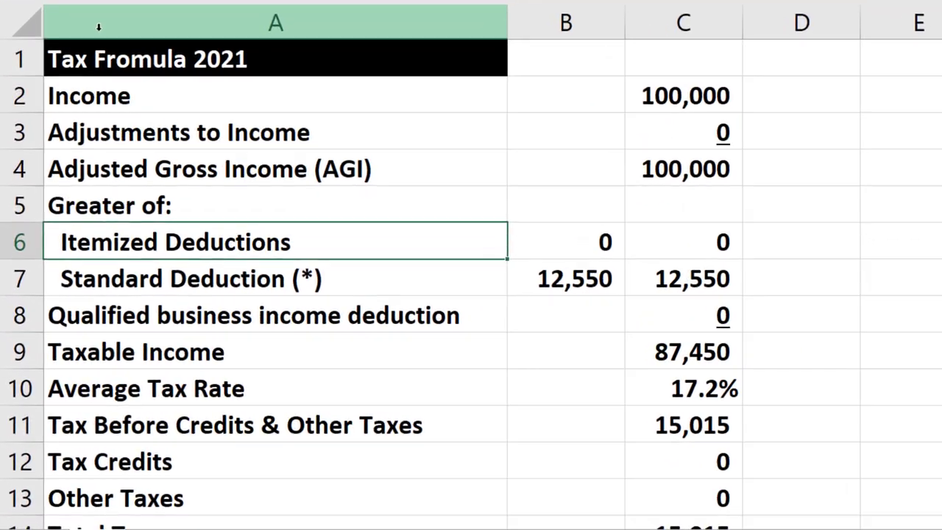
- Insert a blank column before the tax formula labels and make it slightly narrower
click(71, 138)
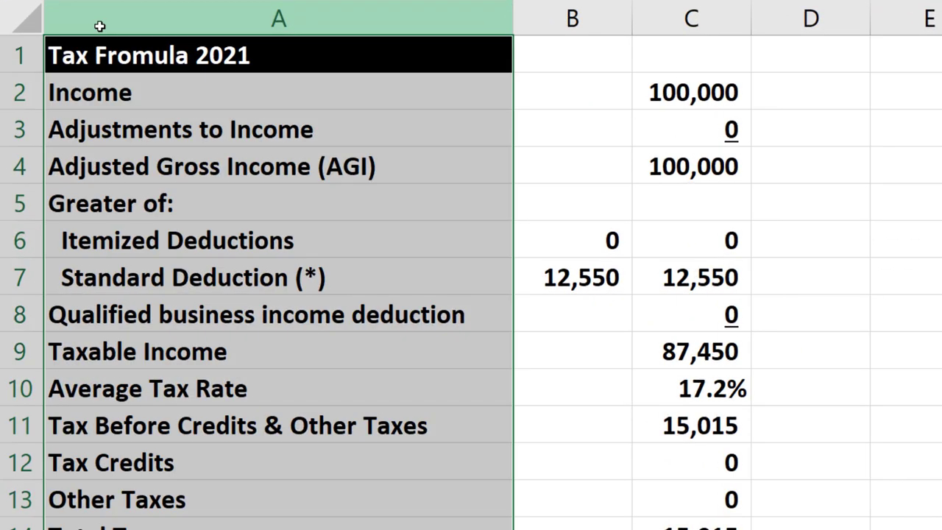
right_click(98, 161)
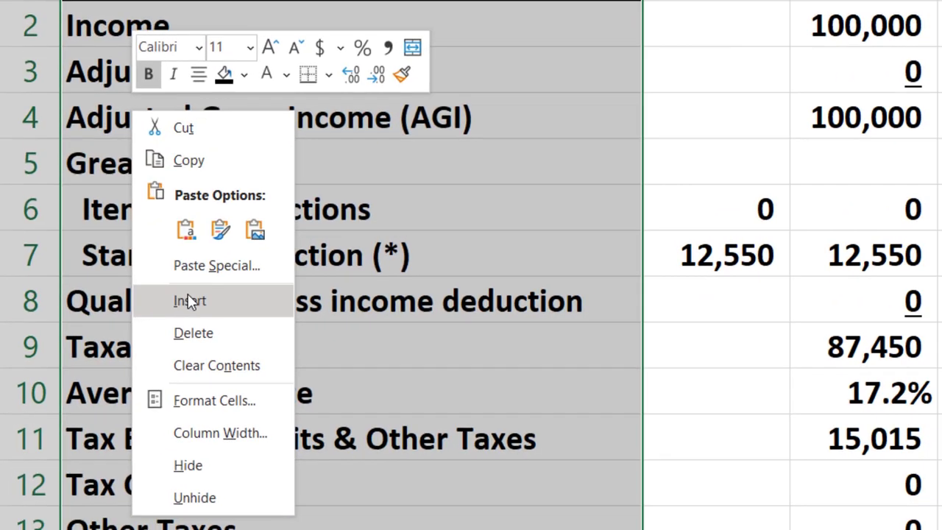
click(202, 298)
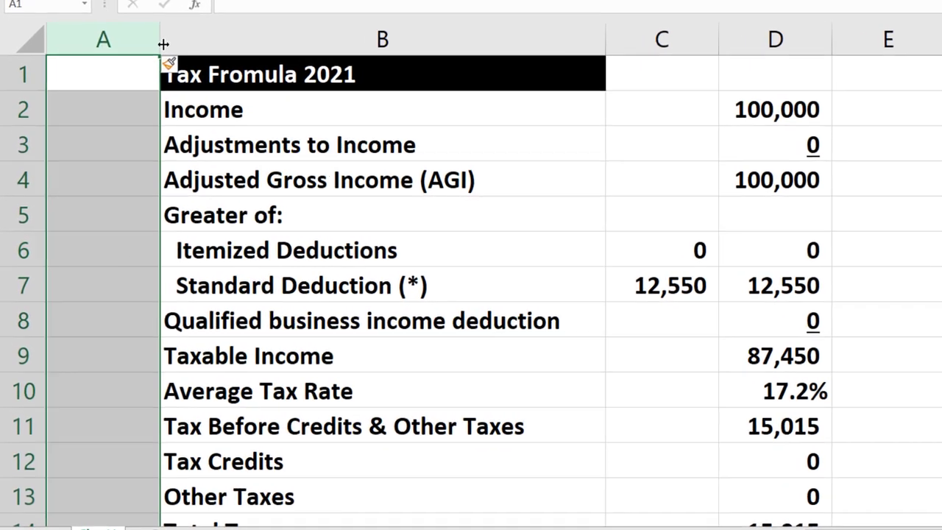
drag(149, 55, 137, 34)
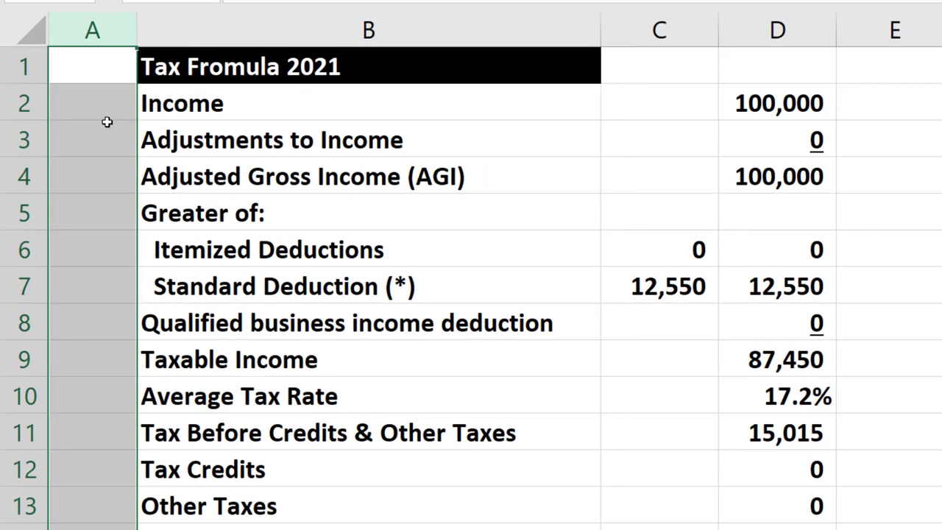
- Enter a minus sign in A3 beside Adjustments to Income
click(96, 105)
key(Down)
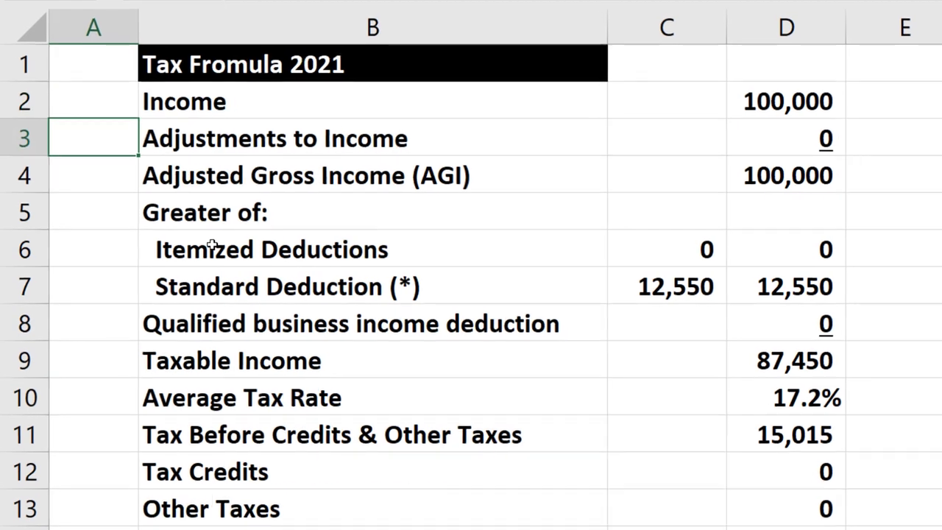
text(-)
key(Return)
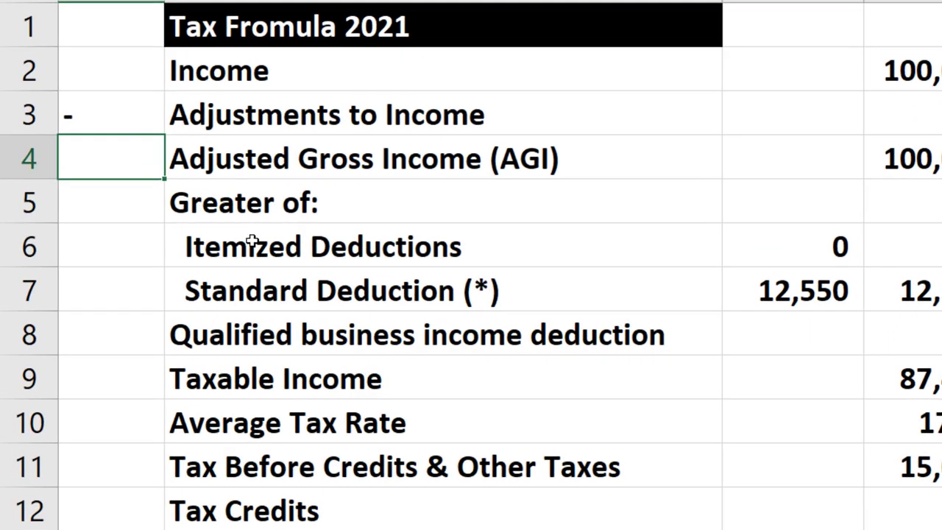
text(-)
key(Right)
key(Right)
key(Right)
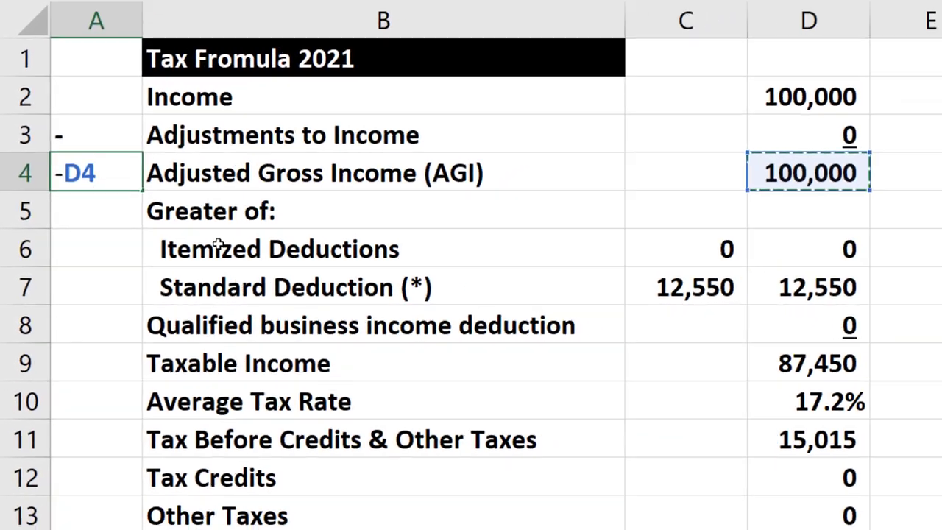
key(Return)
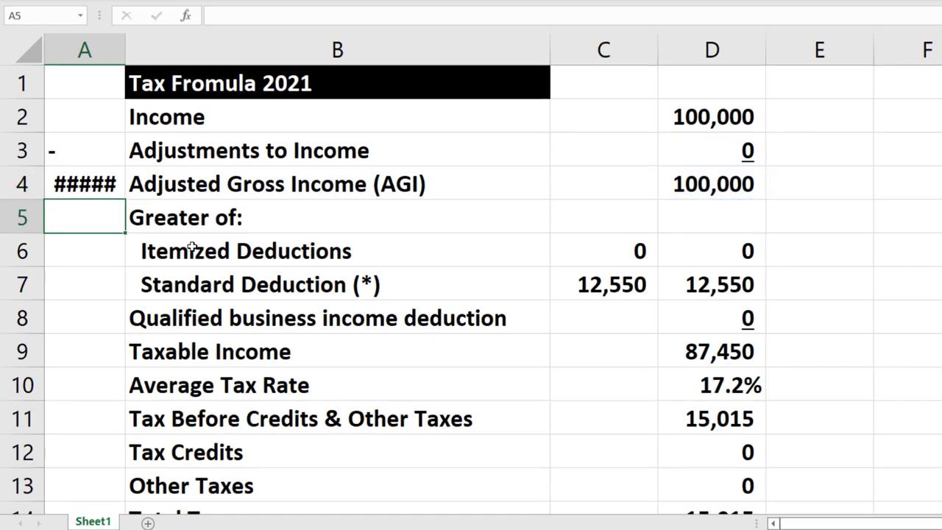
- Enter "=" in A4 beside Adjusted Gross Income and "-" in A5 beside "Greater of:"
key(Up)
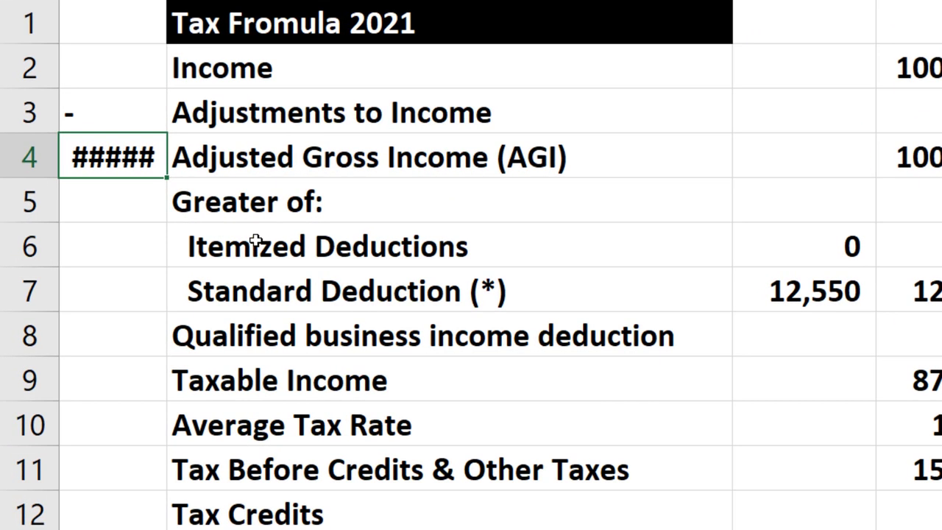
text(=)
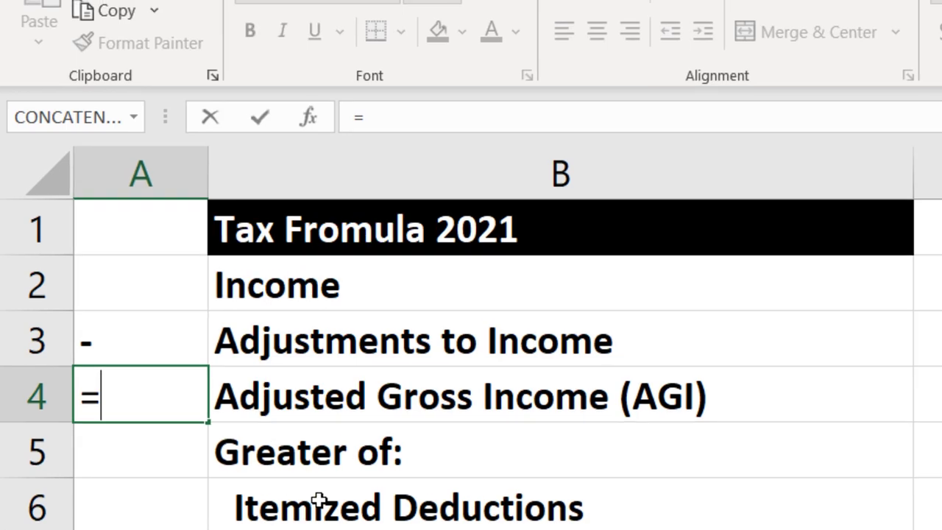
key(Return)
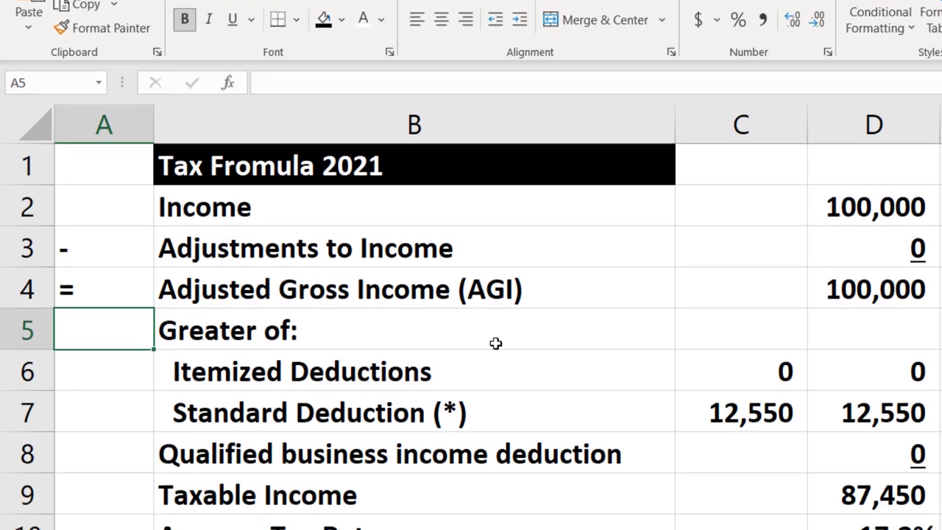
text(-)
key(Return)
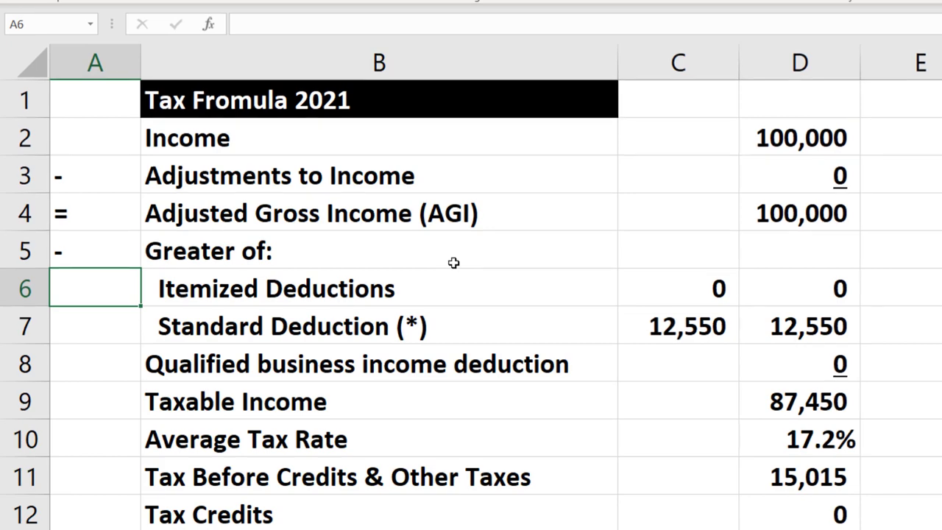
- Enter "-" in A8 beside Qualified business income deduction and "=" in A9 beside Taxable Income
key(Down)
key(Down)
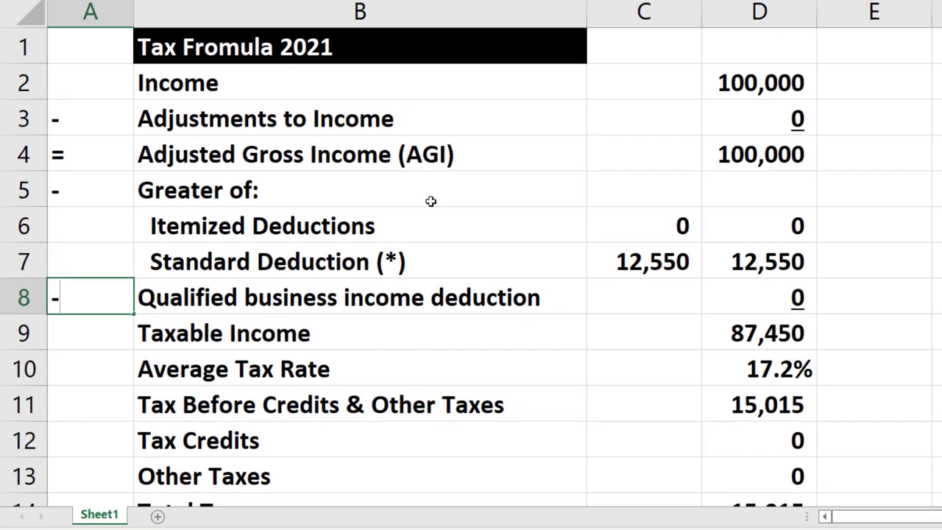
key(Return)
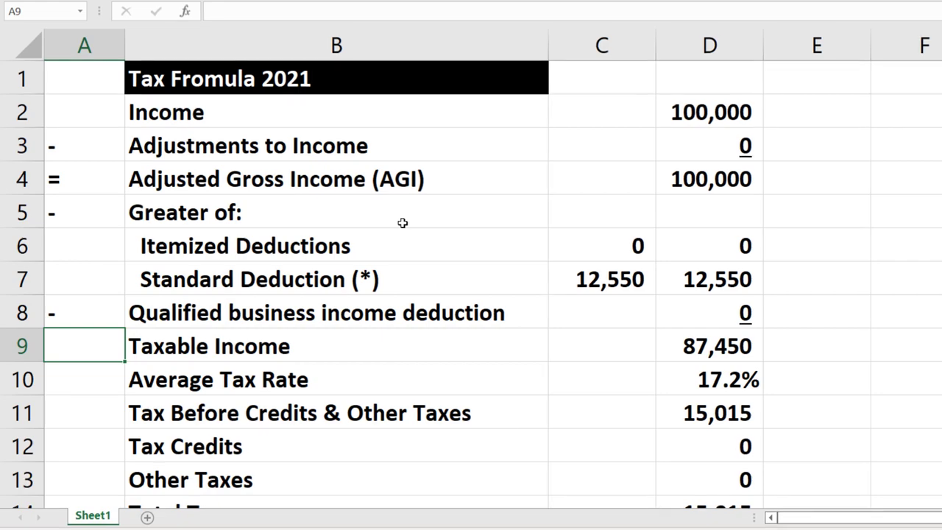
text(=)
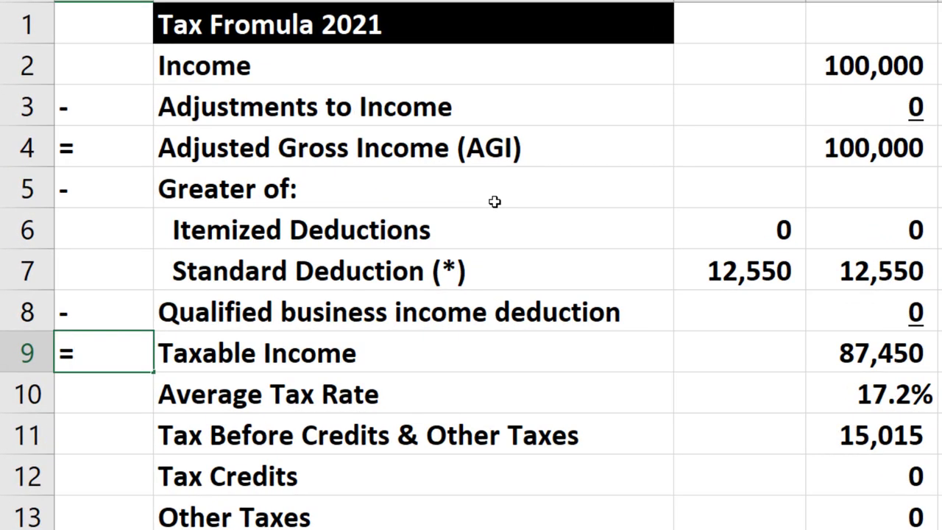
key(Down)
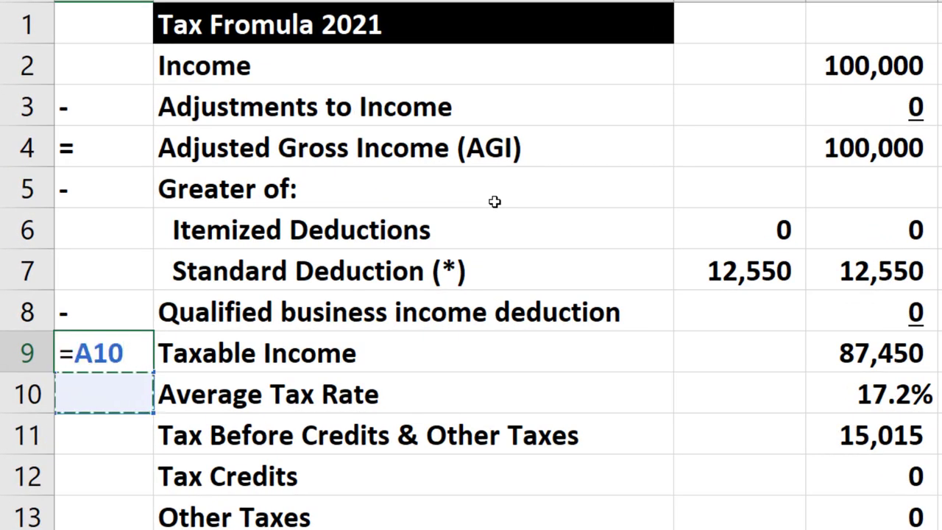
key(BackSpace)
key(BackSpace)
key(BackSpace)
key(Return)
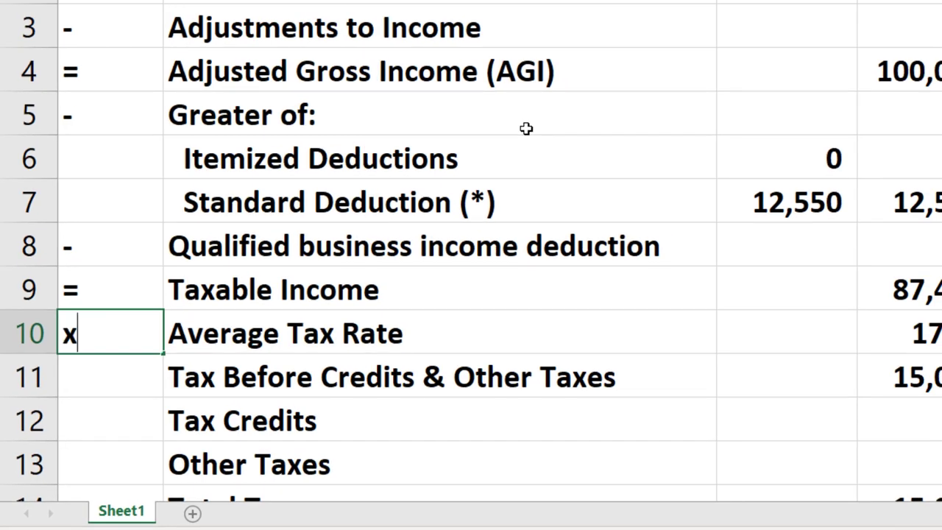
- Enter "x" in A10 beside Average Tax Rate and "=" in A11 beside Tax Before Credits & Other Taxes
key(Return)
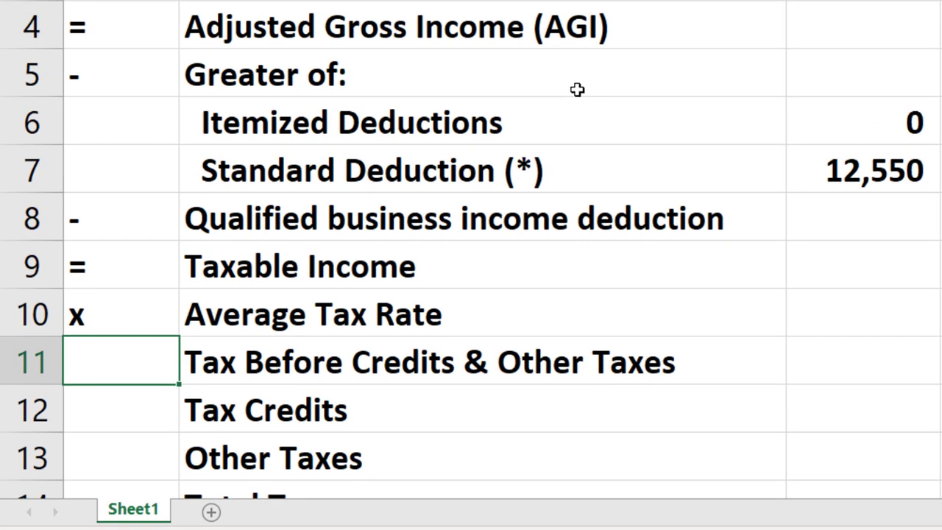
key(Up)
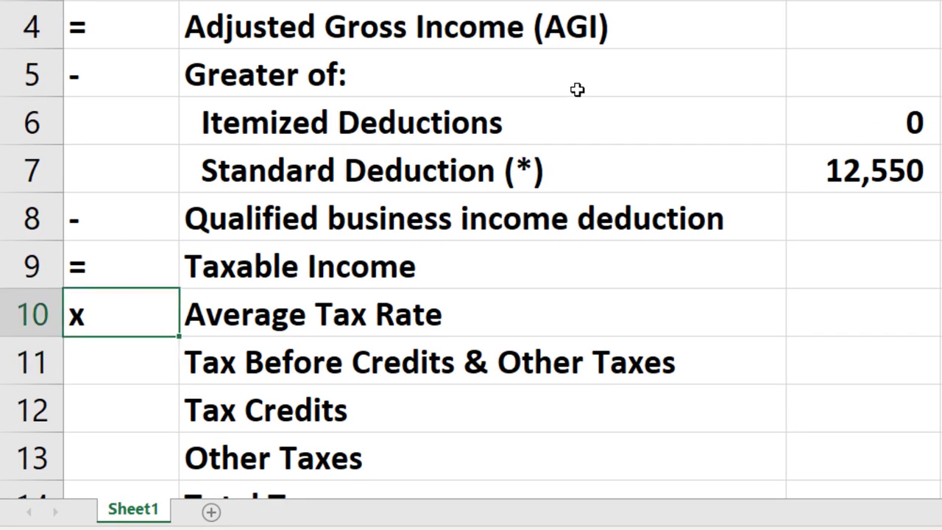
key(Right)
key(Right)
key(Right)
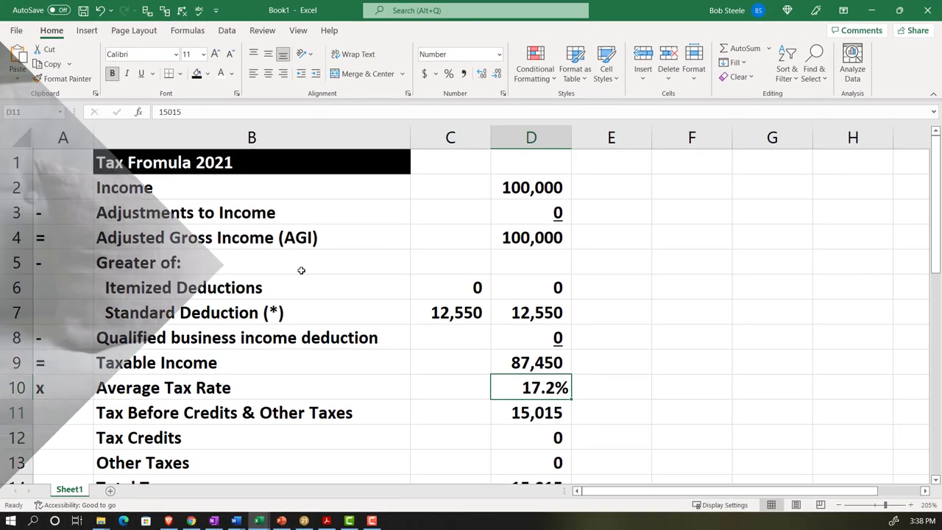
key(Down)
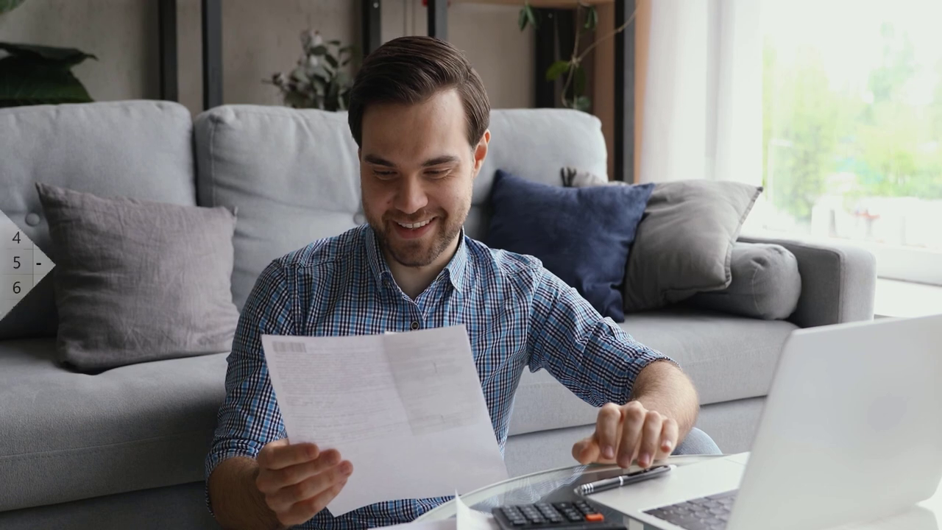
key(Left)
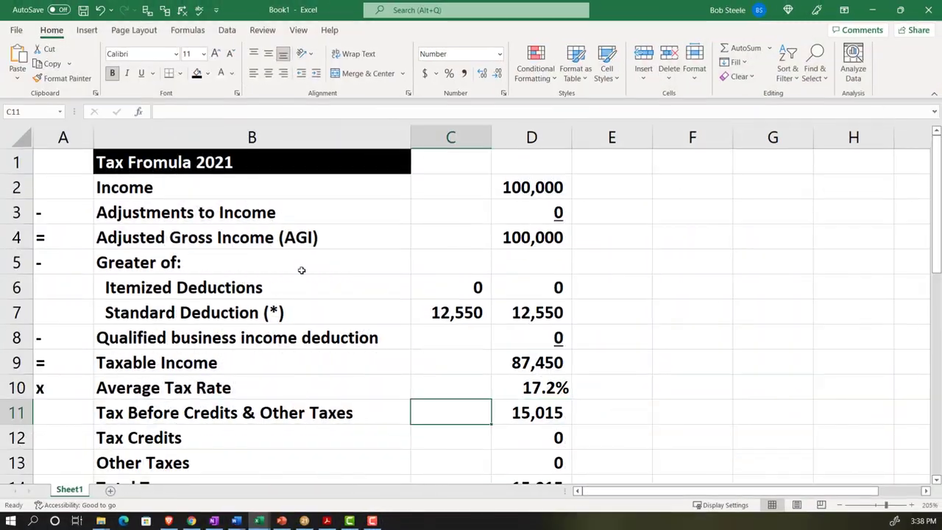
key(Left)
key(Left)
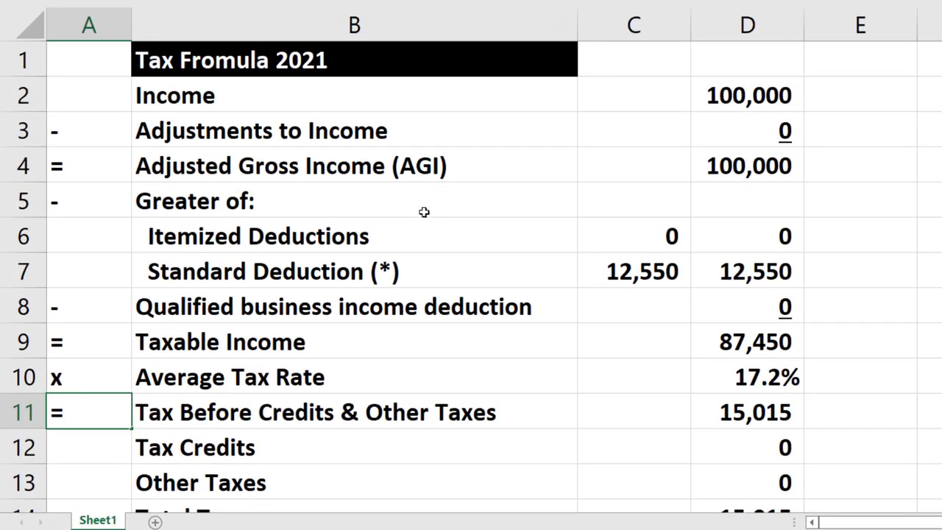
key(Down)
- Enter a minus sign in A12 beside Tax Credits
key(Right)
key(Right)
key(Right)
key(Up)
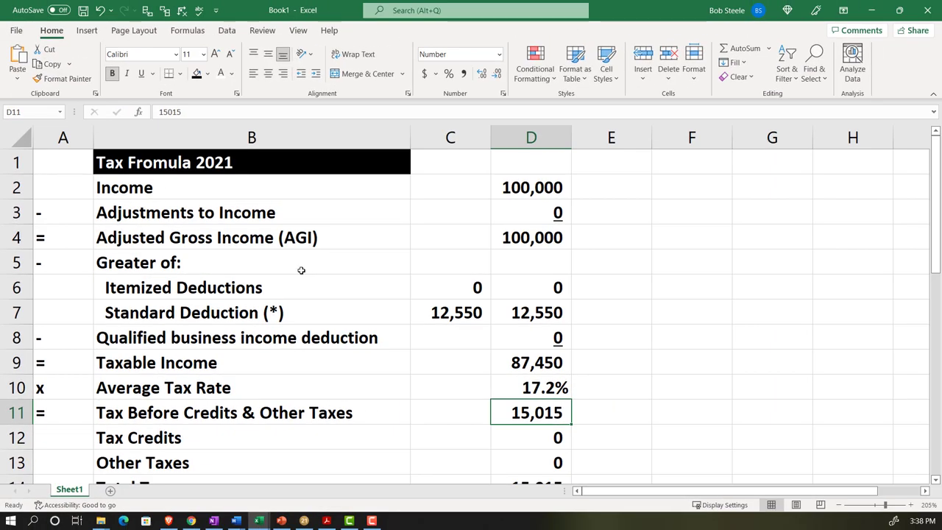
key(Left)
key(Left)
key(Left)
key(Down)
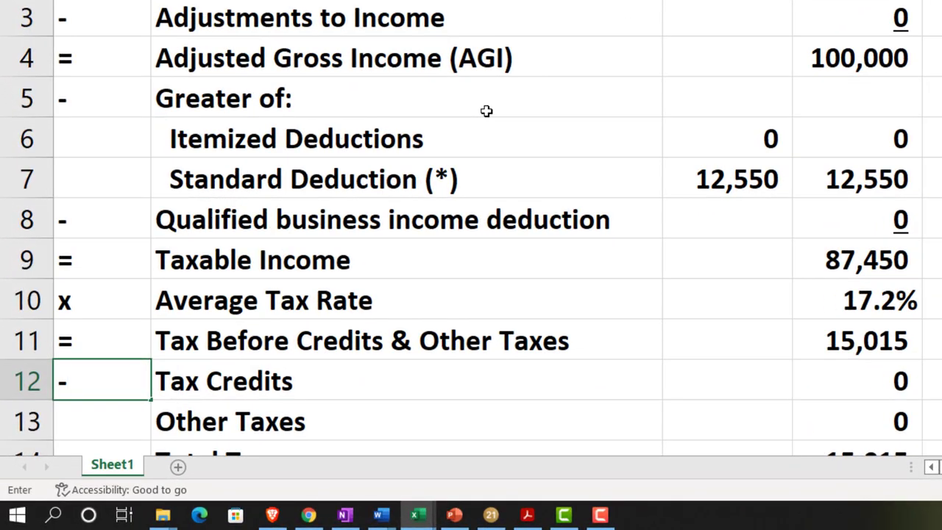
key(Return)
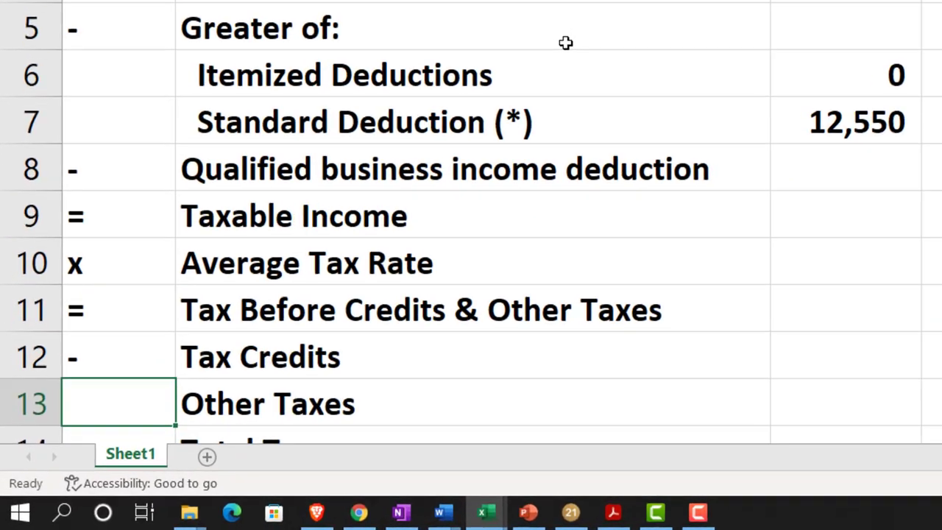
- Enter a plus sign as plain text in A13 beside Other Taxes
text(+)
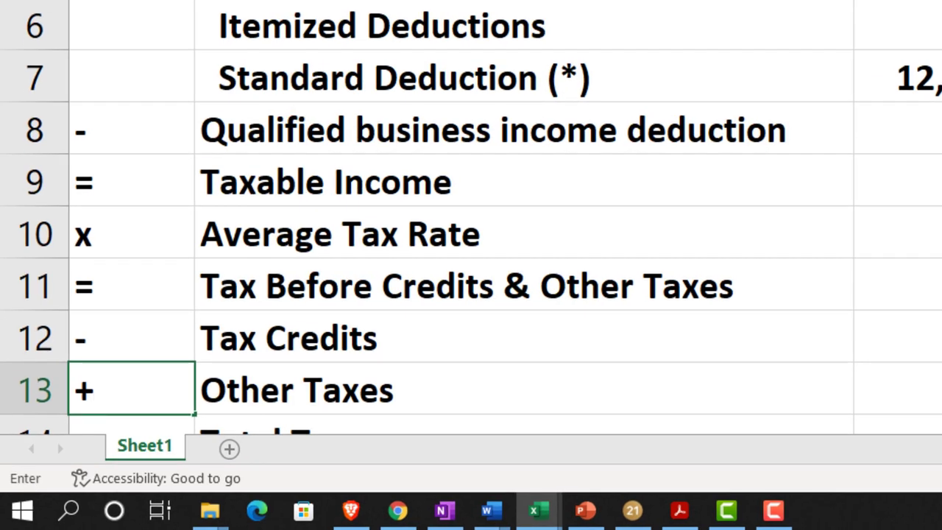
key(Down)
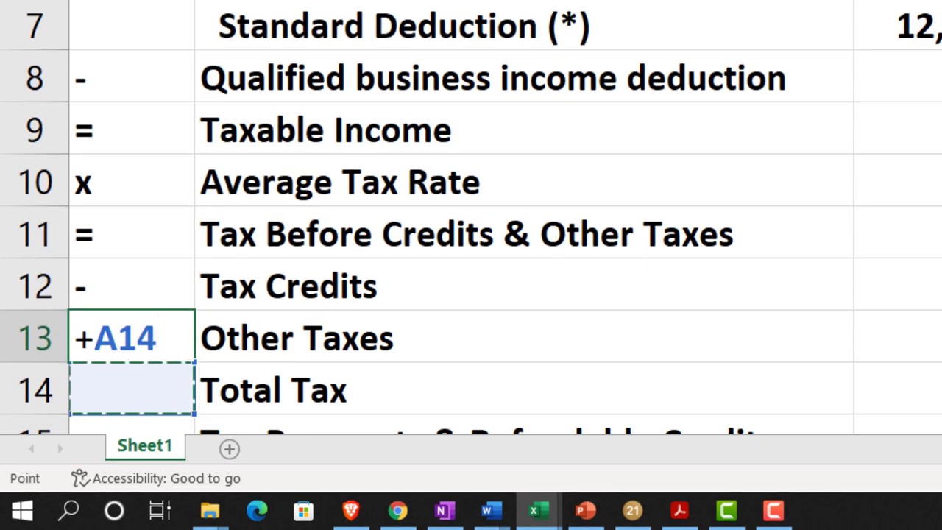
key(BackSpace)
key(BackSpace)
key(BackSpace)
key(Return)
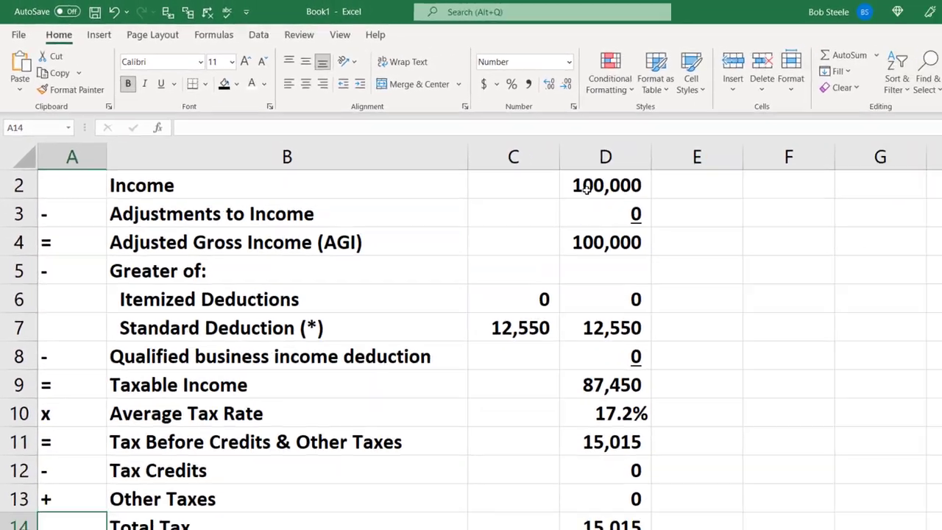
- Review the column D amounts one by one from Taxable Income down to Tax Due or Refund
click(670, 214)
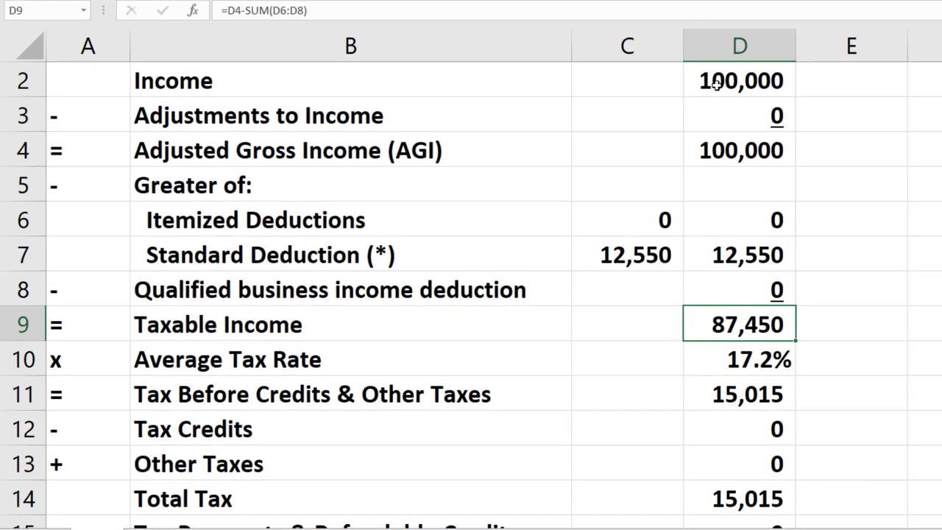
key(Down)
key(Down)
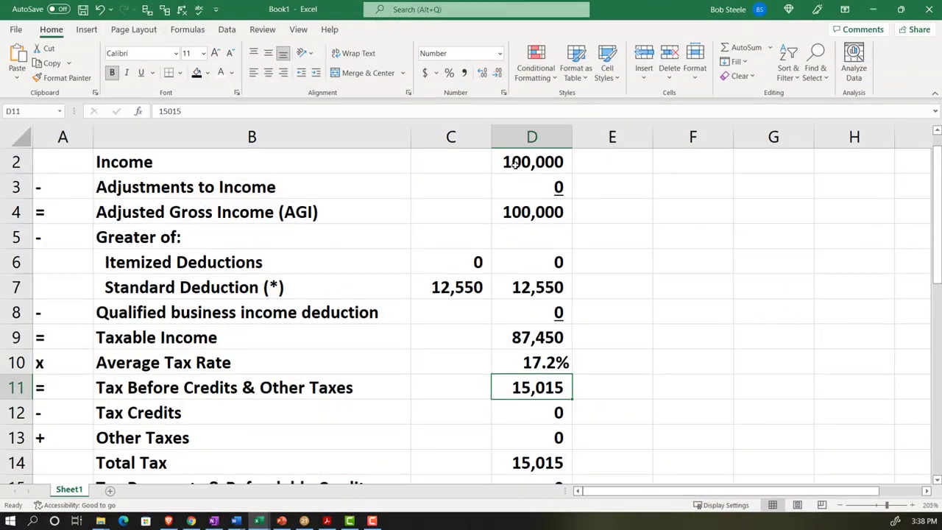
key(Down)
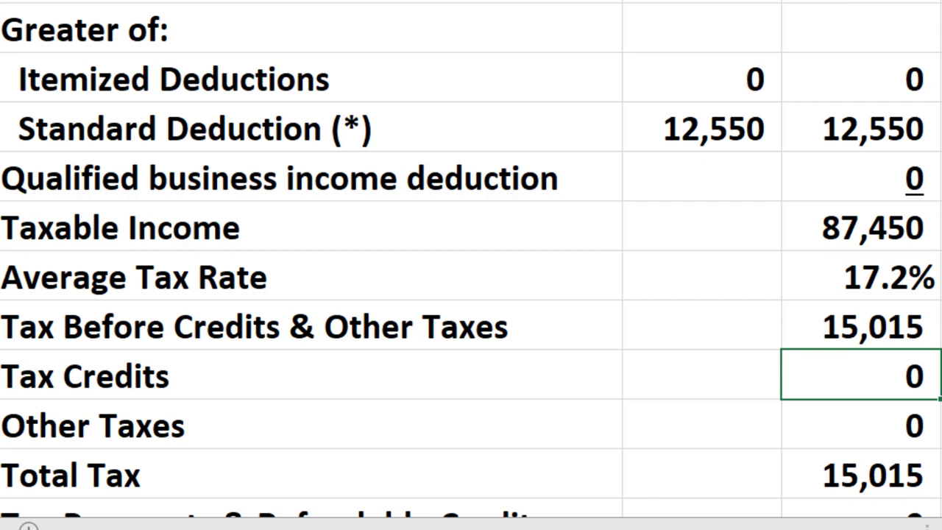
key(Down)
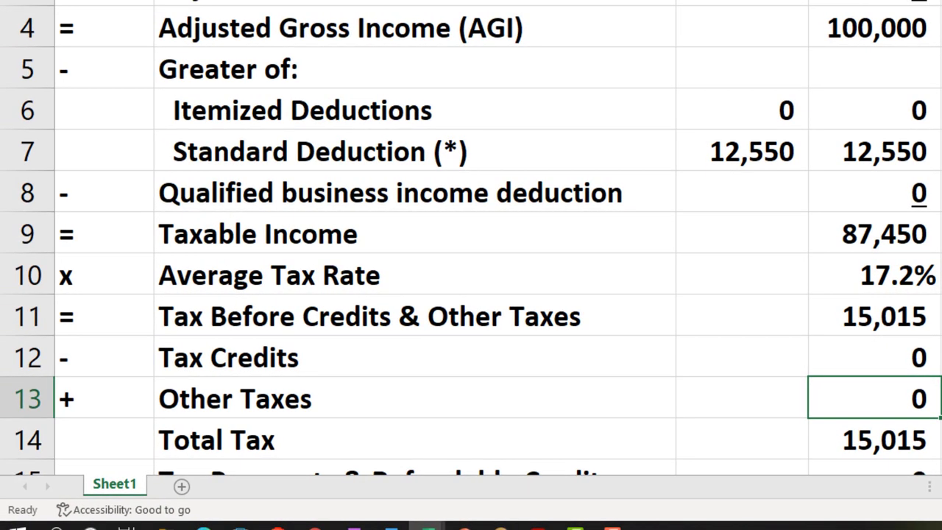
key(Down)
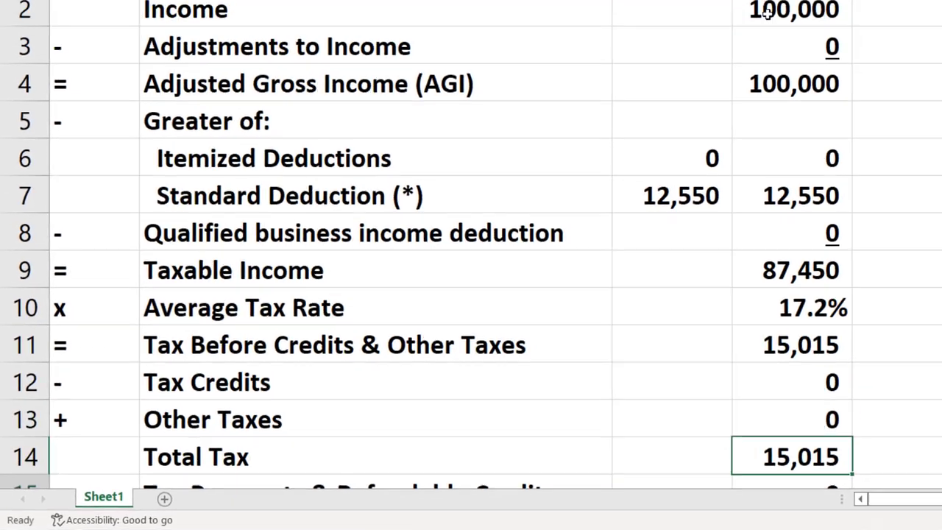
key(Down)
key(Down)
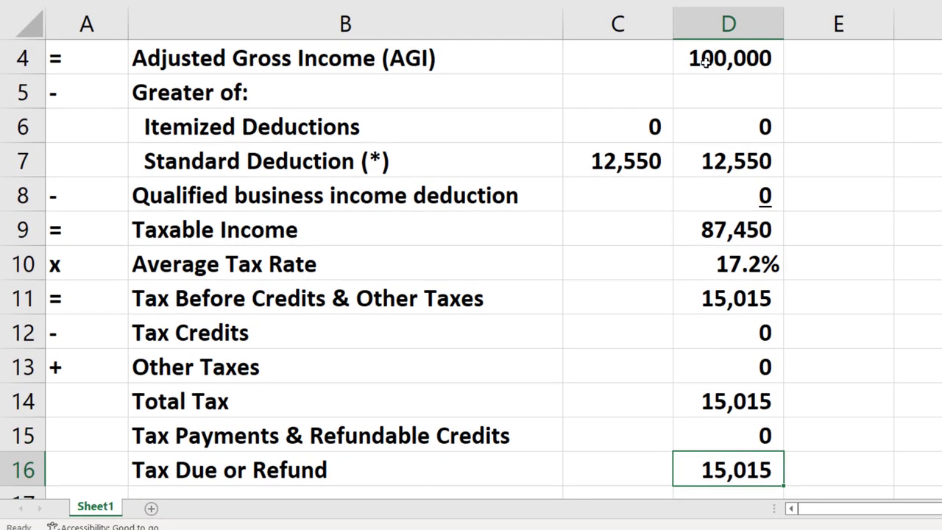
- Enter "=" in A14 beside Total Tax and a minus sign in A15 beside Tax Payments & Refundable Credits
key(Up)
key(Up)
key(Home)
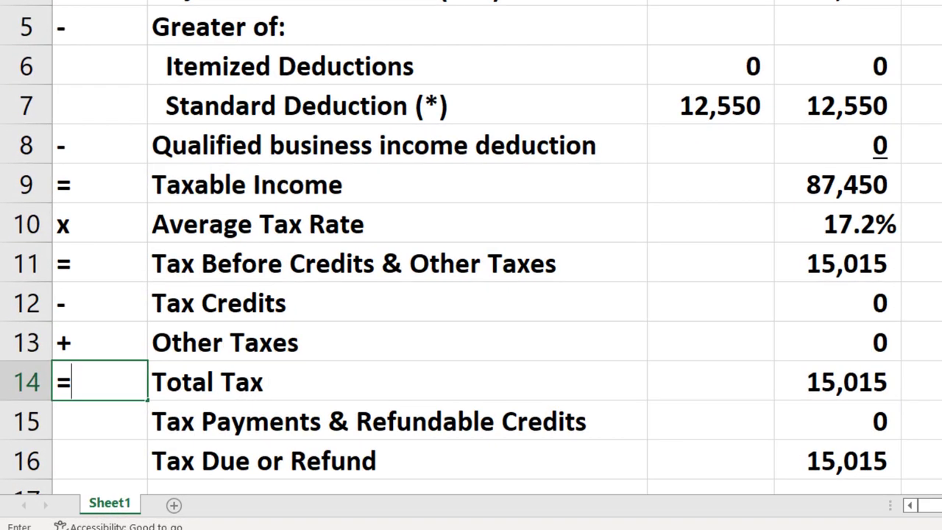
key(Return)
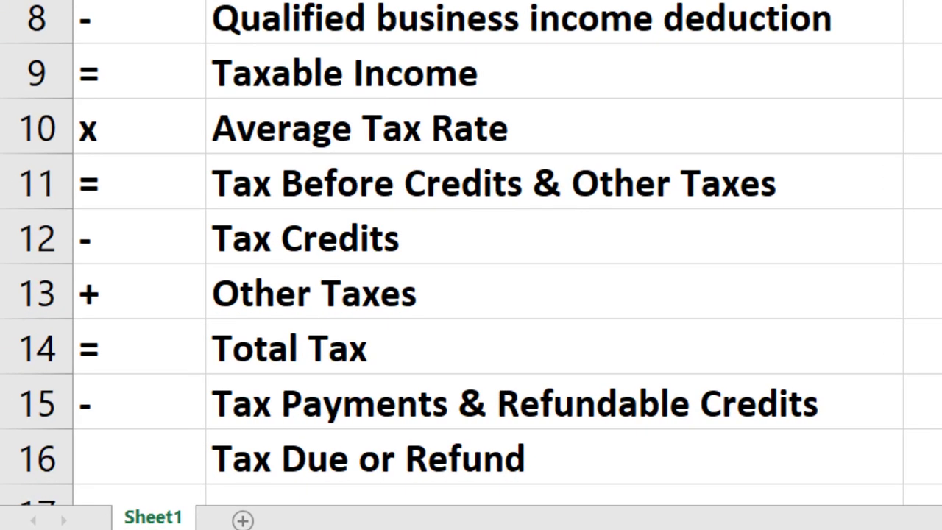
- Enter "=" in A16 beside Tax Due or Refund
click(171, 454)
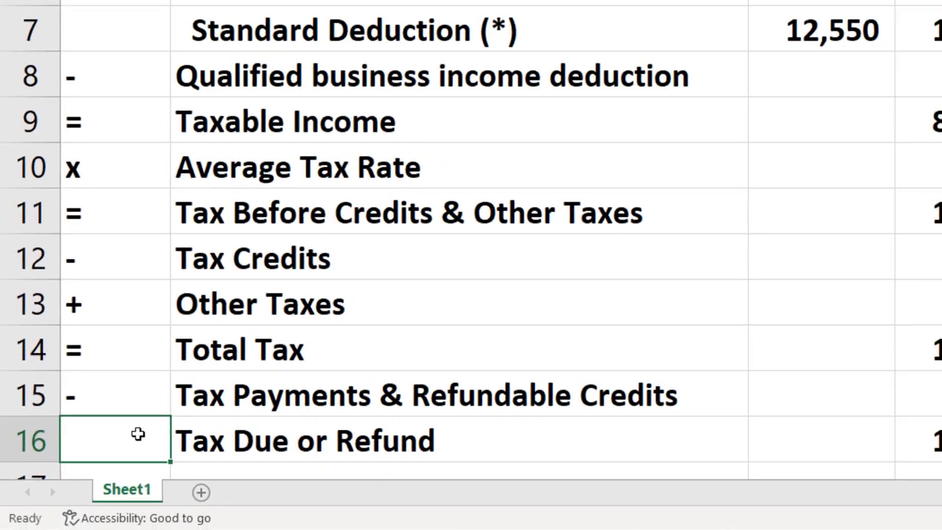
text(=)
key(Return)
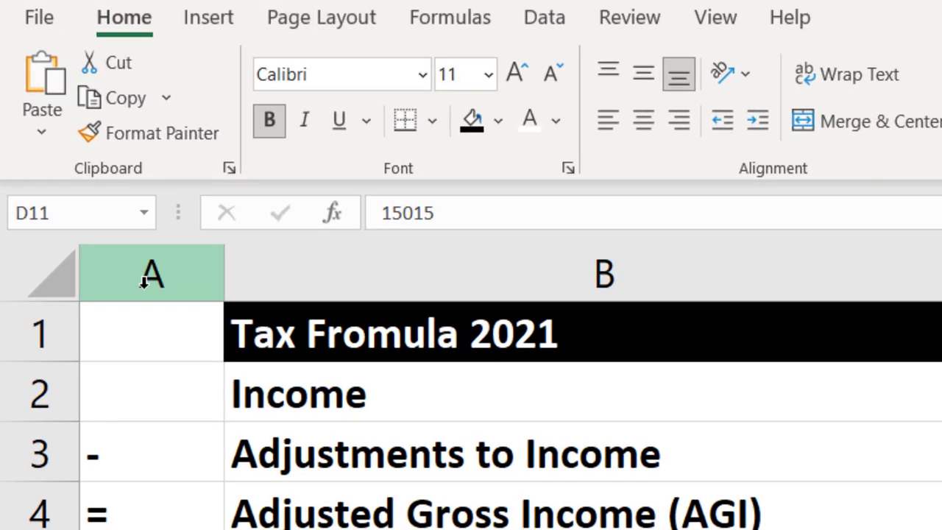
- Center the operator signs in column A and enlarge their font size to 14
click(144, 283)
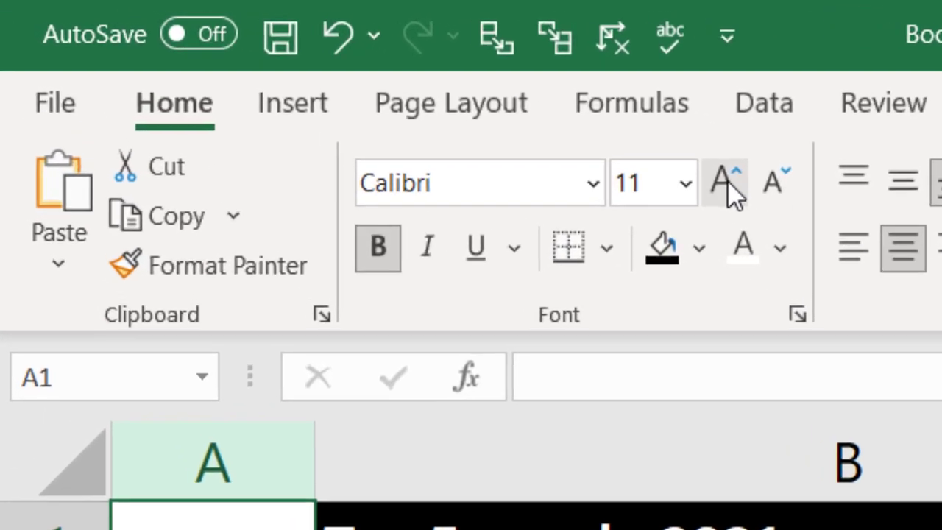
click(729, 182)
click(729, 182)
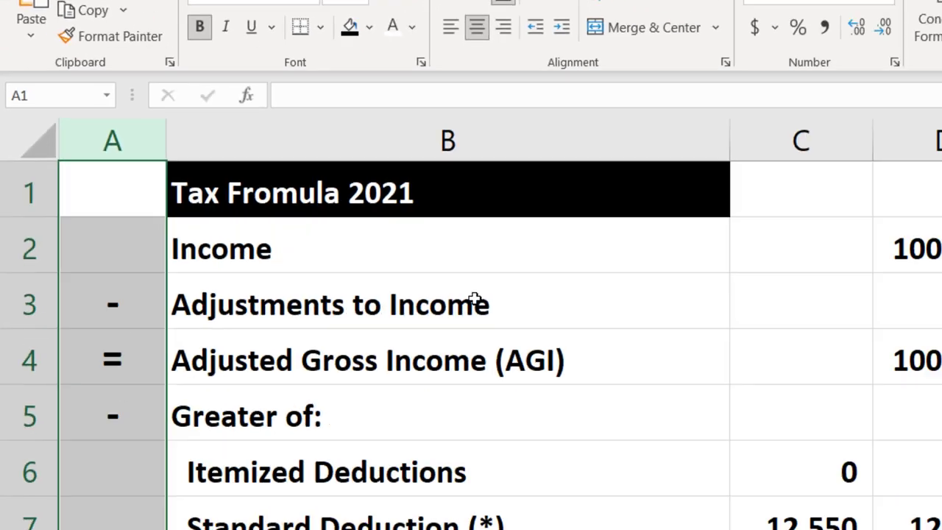
click(358, 174)
scroll(357, 177, down, 2)
scroll(358, 175, up, 3)
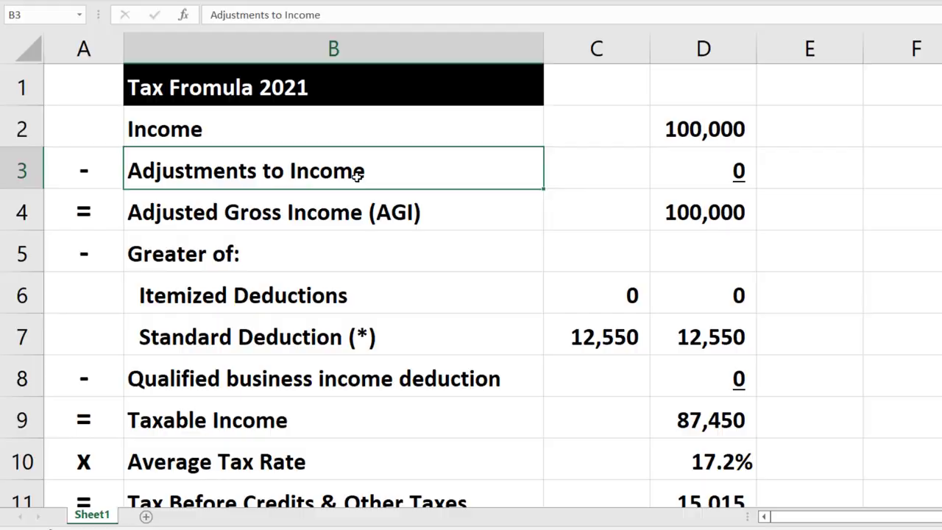
- Set the font color of the Income line, B2:D2, to standard green
key(Up)
key(Right)
key(Right)
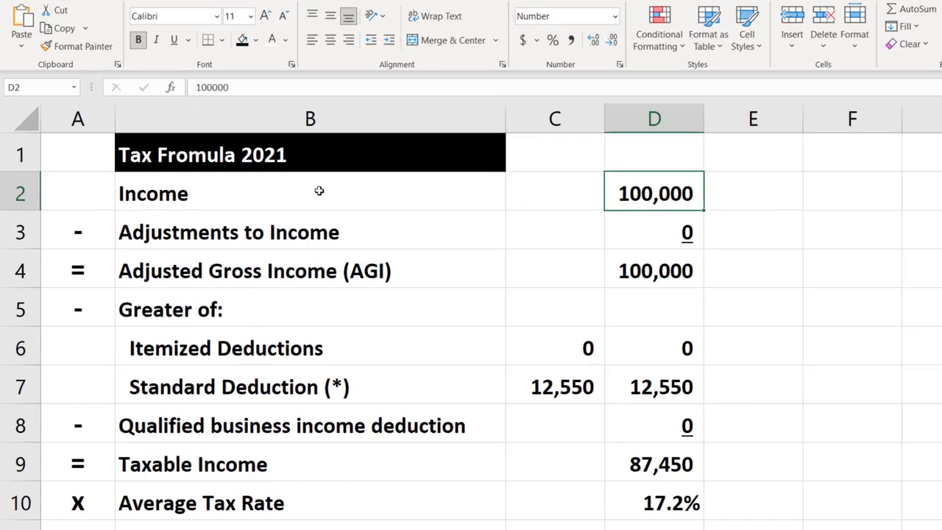
click(294, 198)
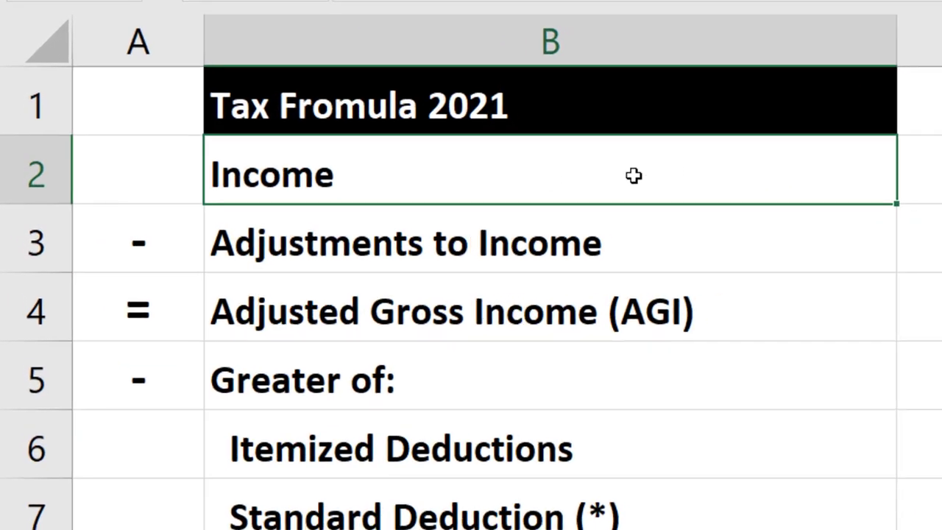
drag(294, 170, 851, 164)
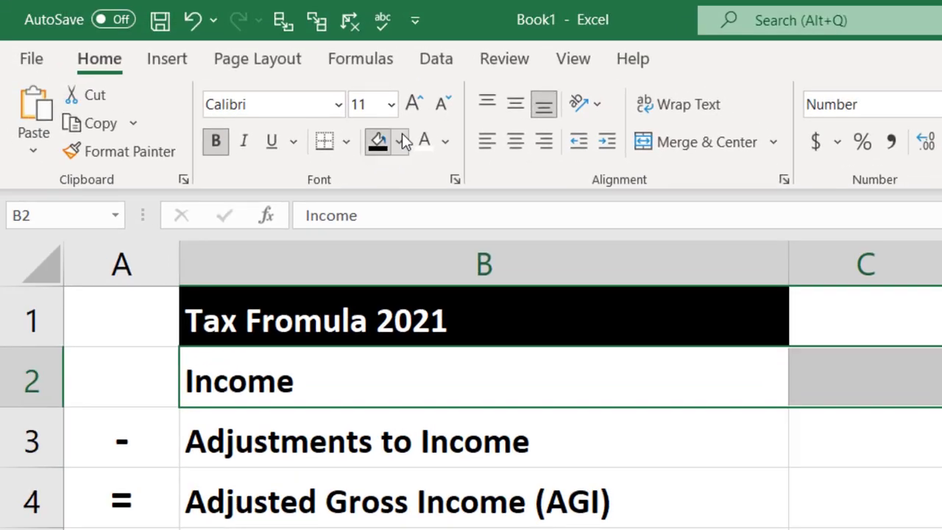
click(402, 138)
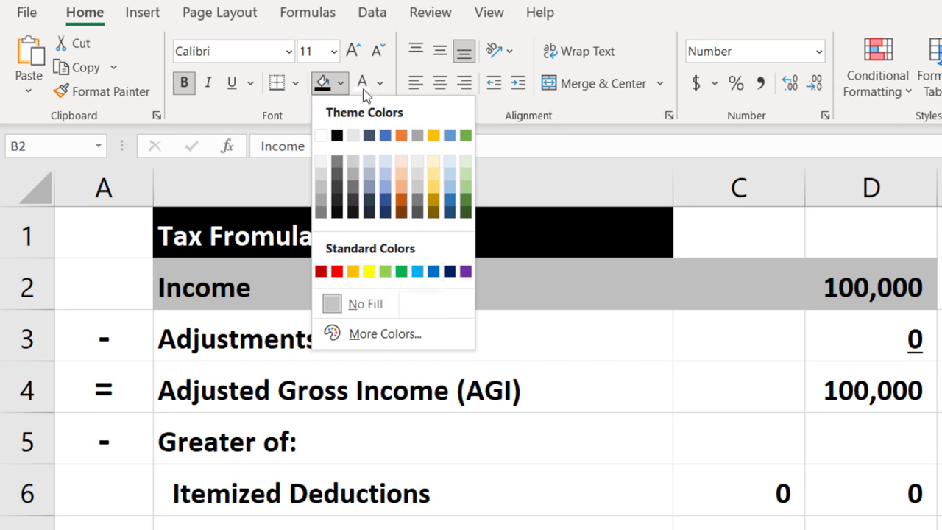
click(378, 83)
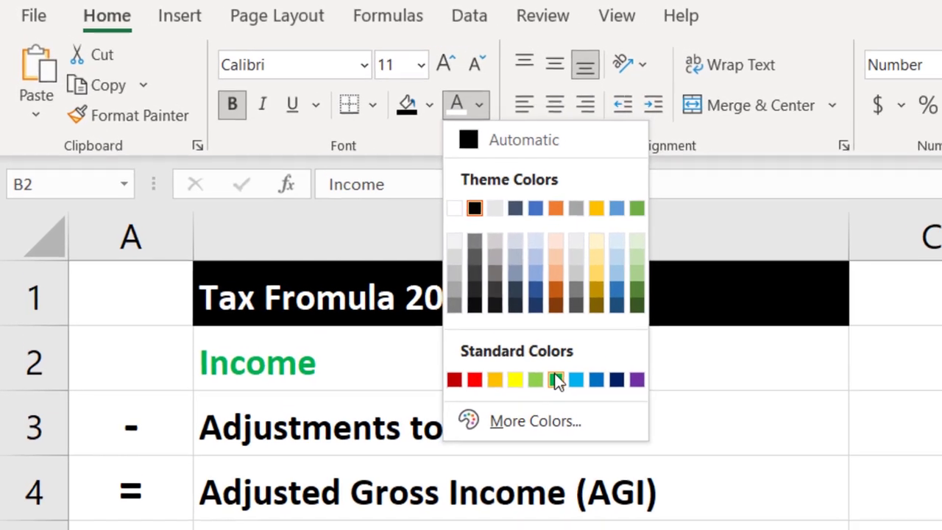
click(567, 382)
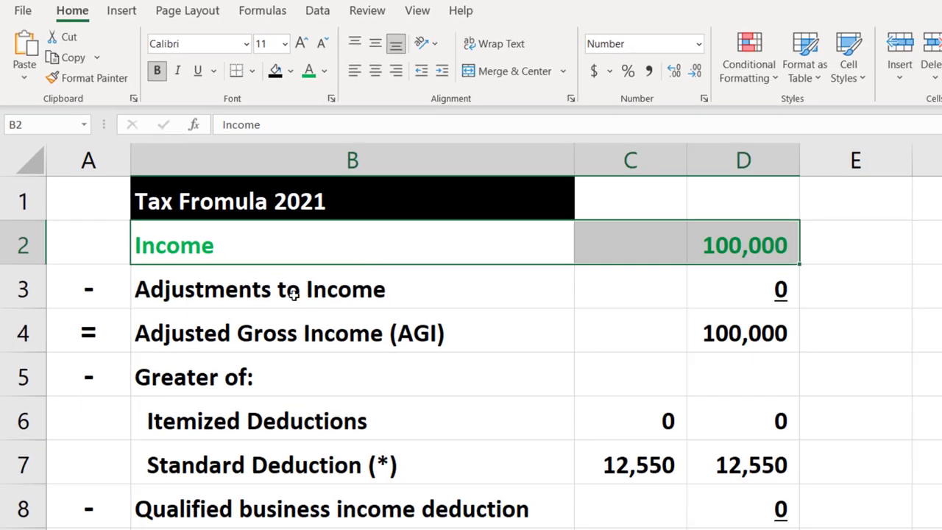
- Set the font color of the Adjustments to Income line, A3:D3, to standard red
click(294, 293)
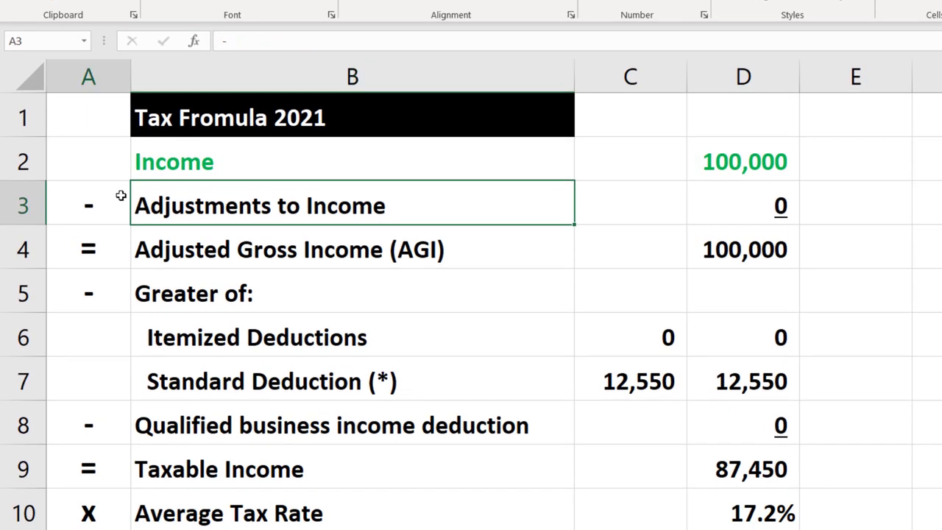
drag(117, 290, 337, 272)
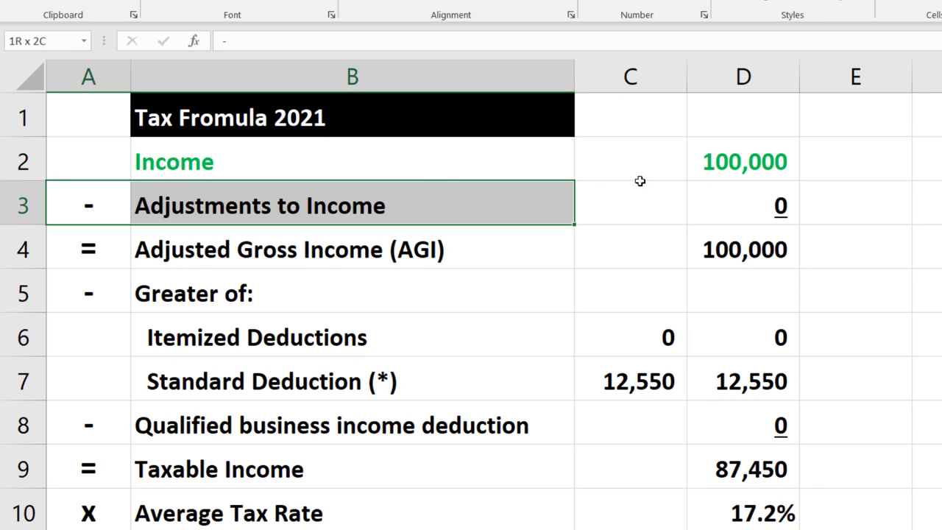
drag(640, 181, 760, 190)
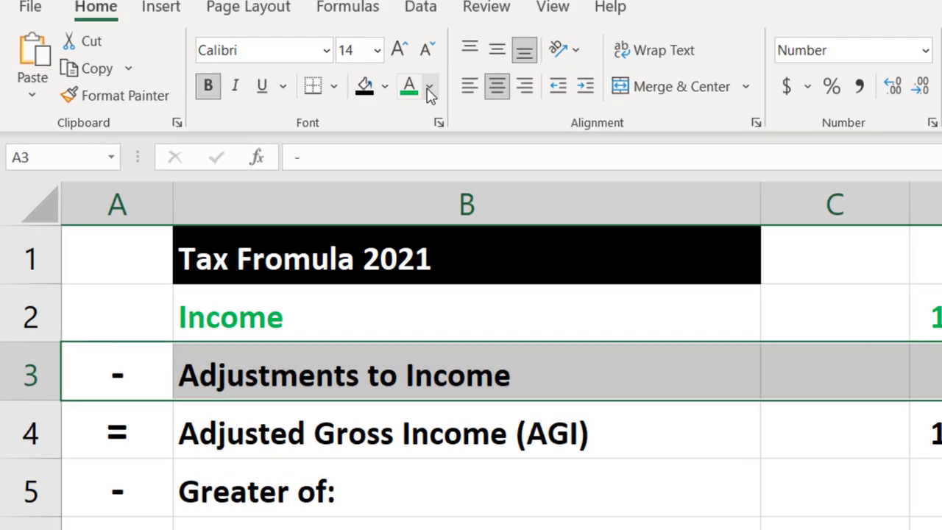
click(427, 93)
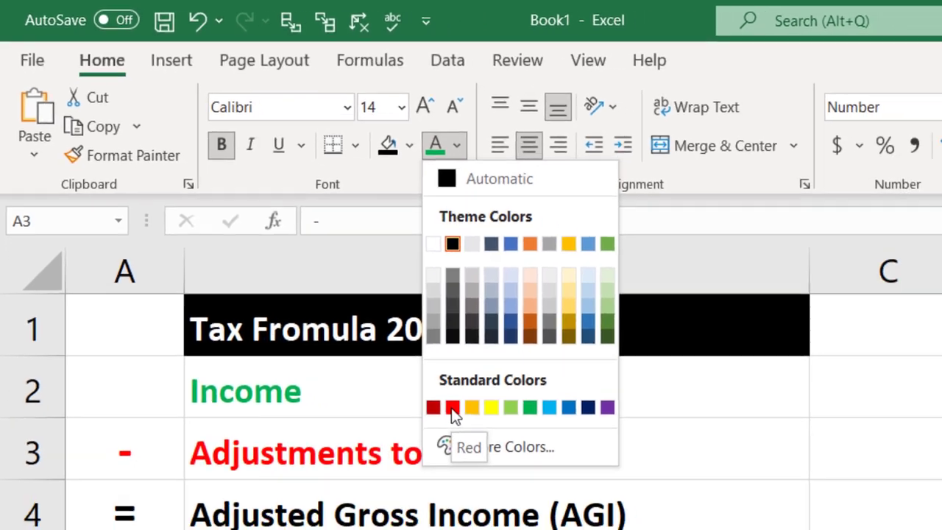
click(505, 456)
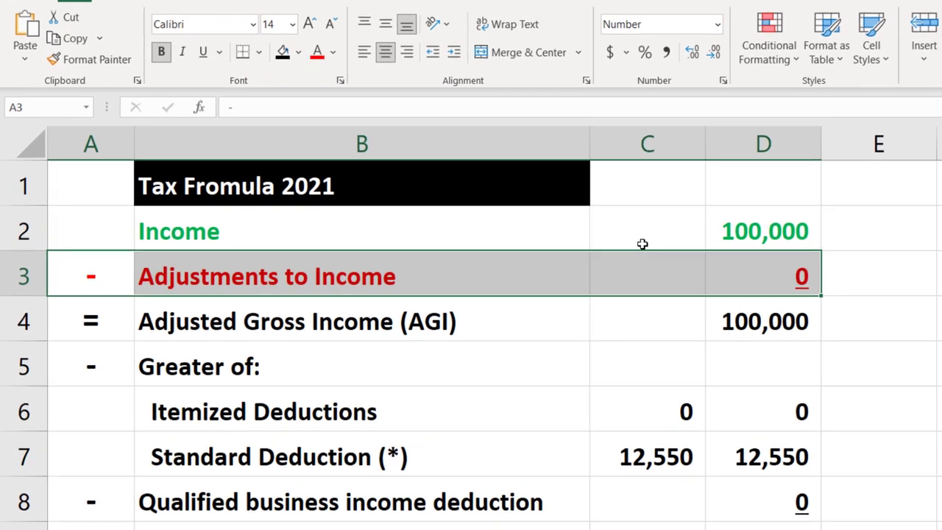
- Set the font color of the Adjusted Gross Income (AGI) line, A4:D4, to standard green
click(805, 168)
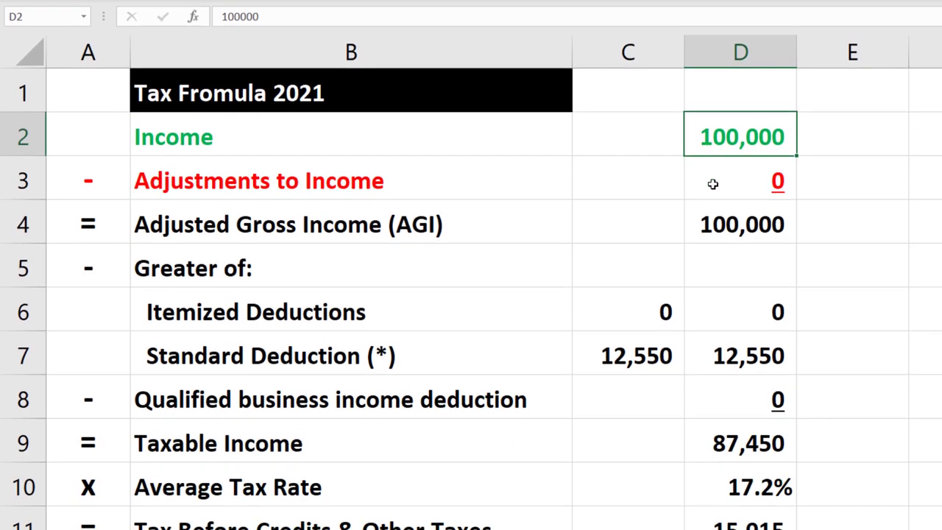
click(712, 184)
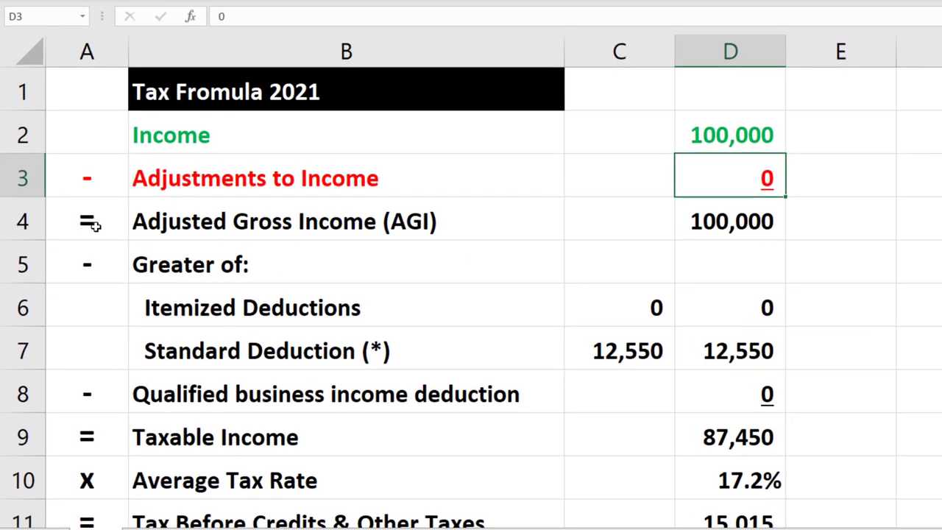
drag(124, 227, 661, 211)
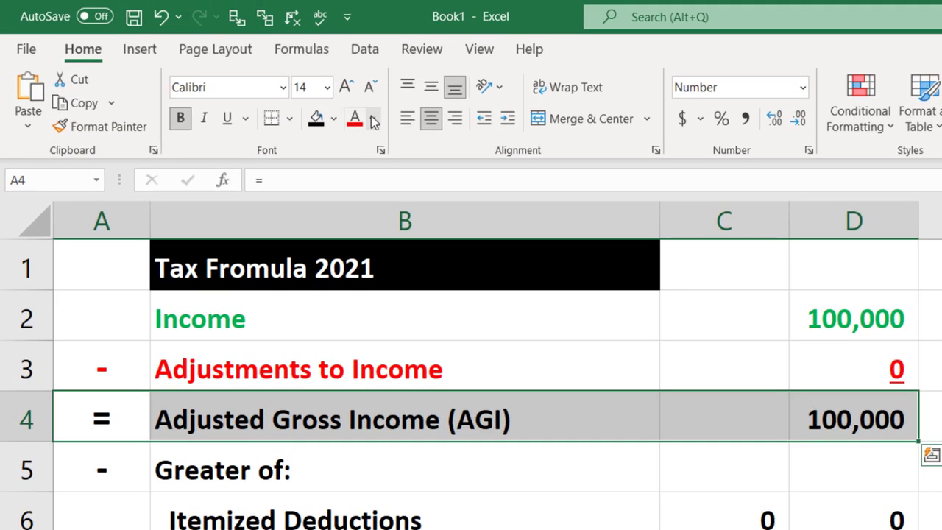
click(374, 120)
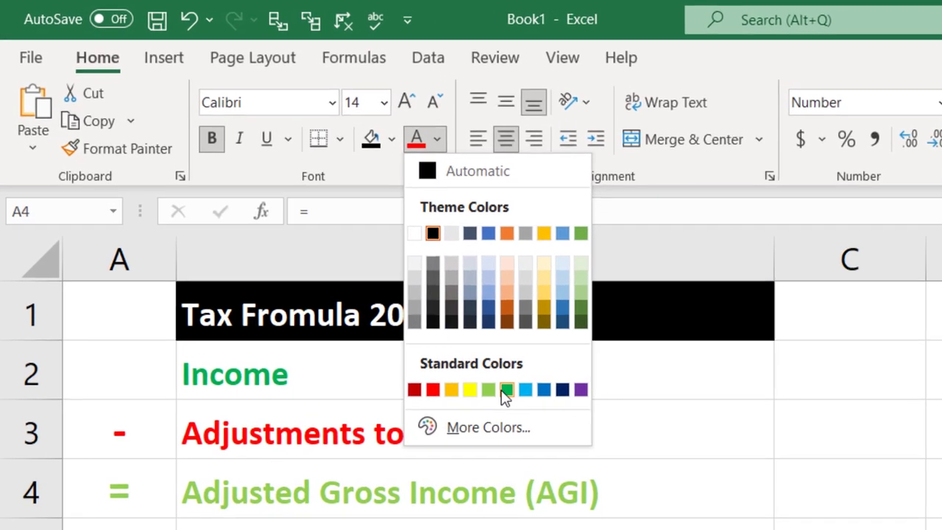
click(513, 395)
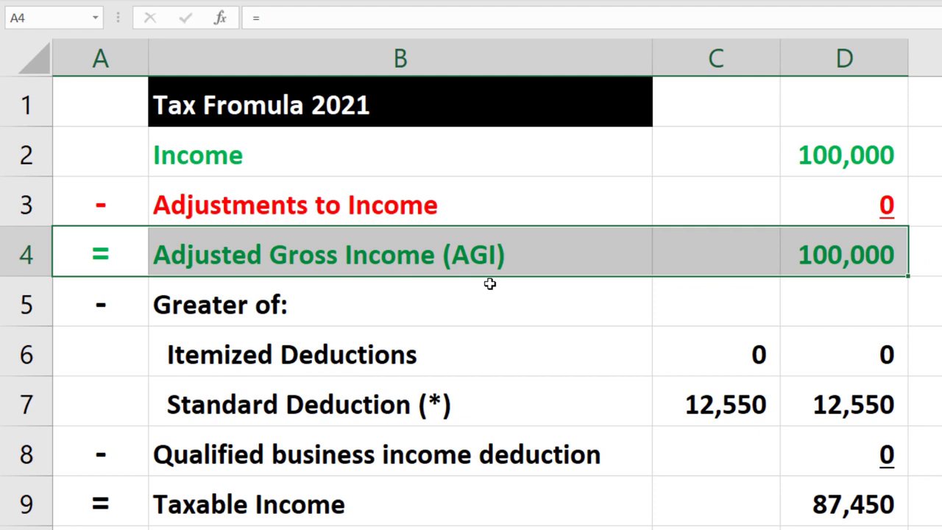
- Color the text of the deduction lines in rows 5 to 8 red and the Taxable Income line in row 9 green
click(105, 307)
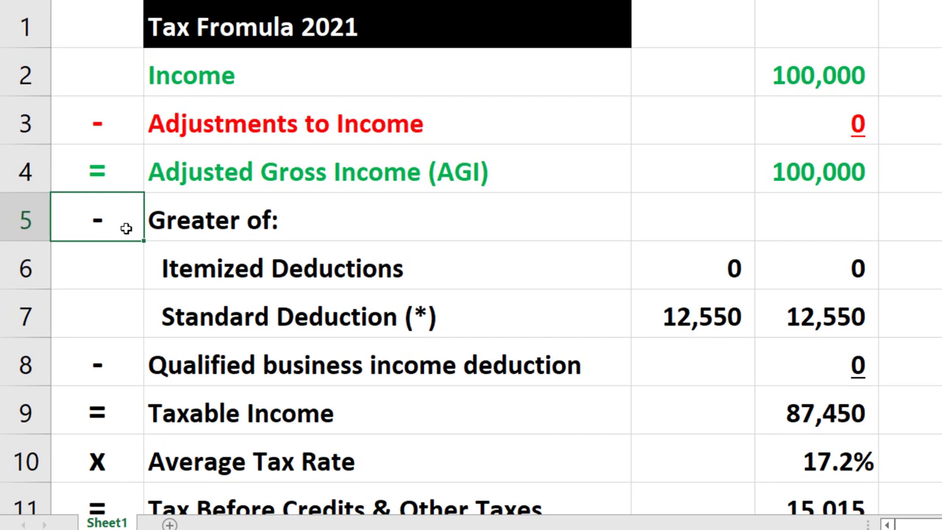
drag(126, 228, 811, 301)
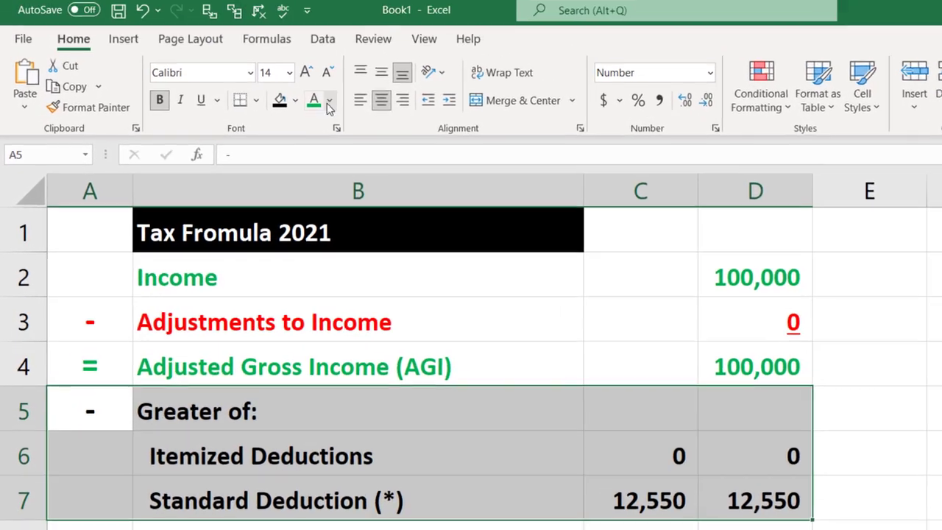
click(271, 29)
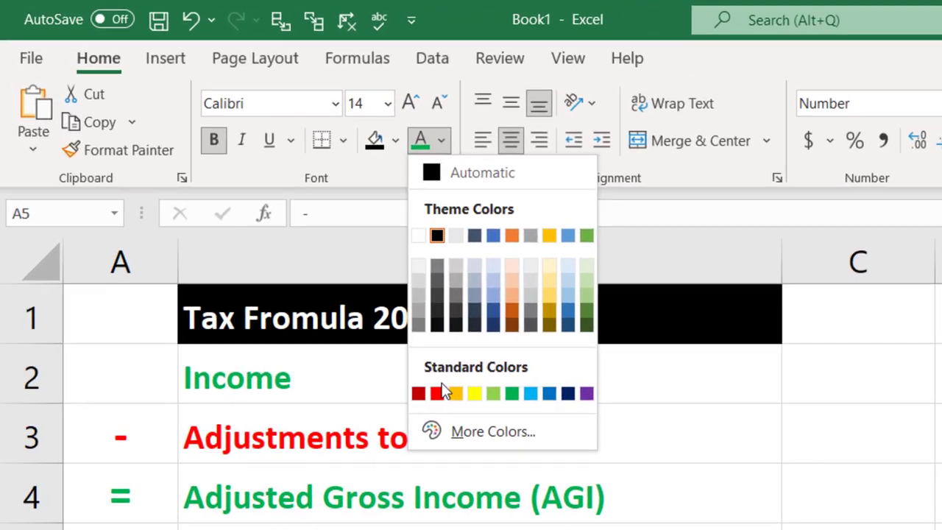
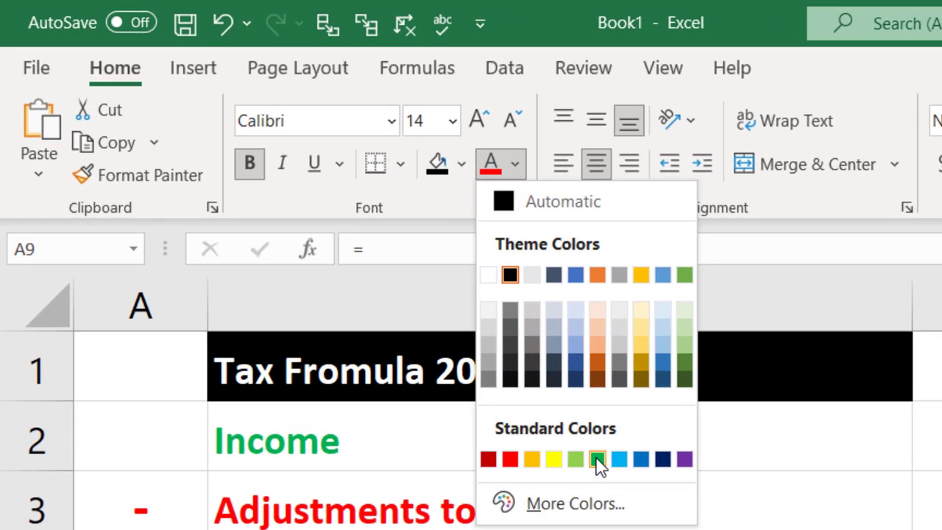
click(386, 297)
click(935, 524)
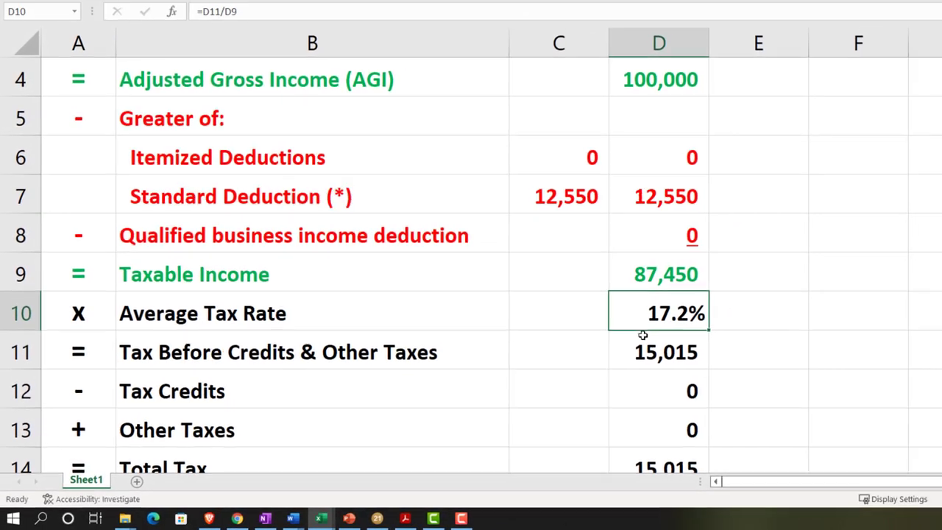
- Set the font color of the Tax Before Credits & Other Taxes line, A11:D11, to standard red
click(936, 259)
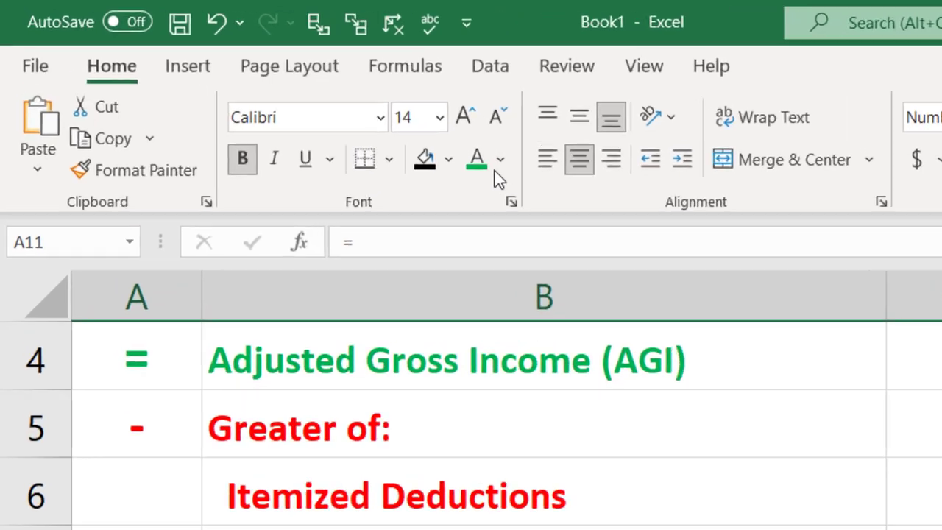
click(231, 74)
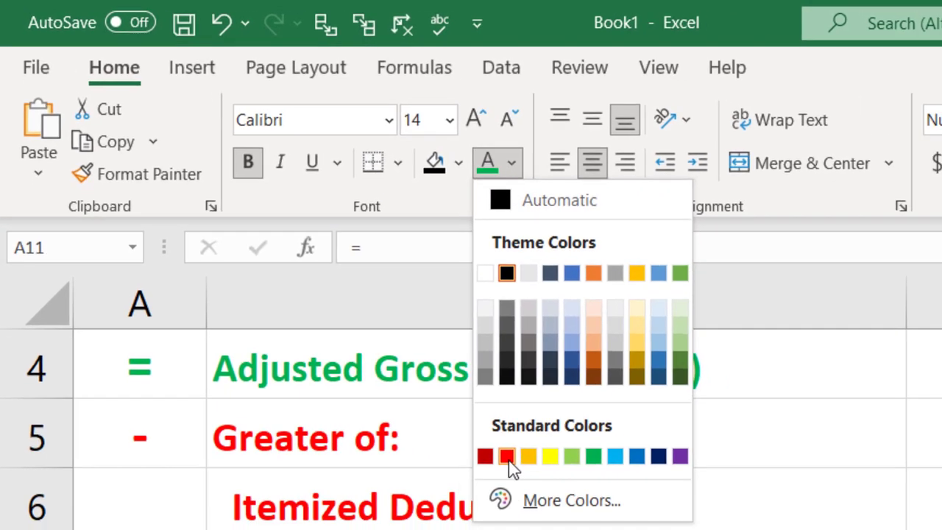
click(572, 514)
scroll(471, 441, down, 1)
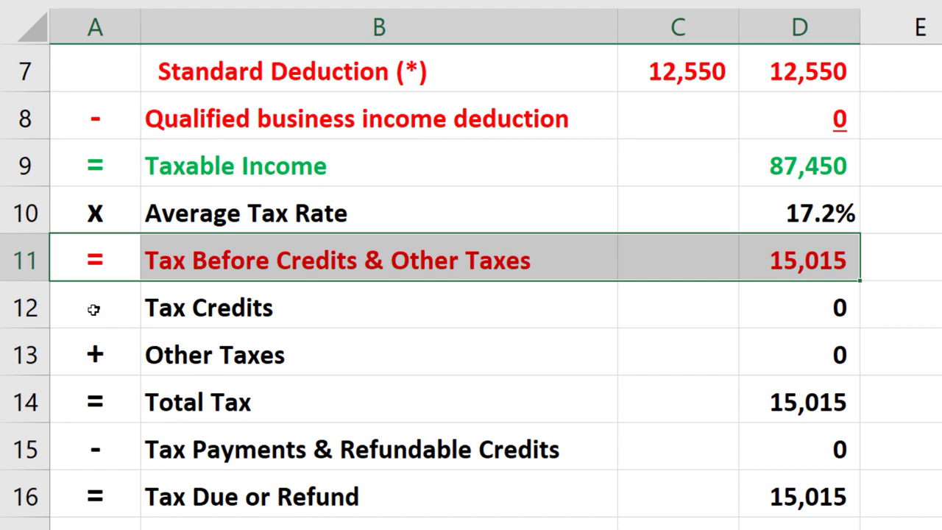
- Set the font color of the Tax Credits line, A12:D12, to standard green
drag(93, 310, 798, 309)
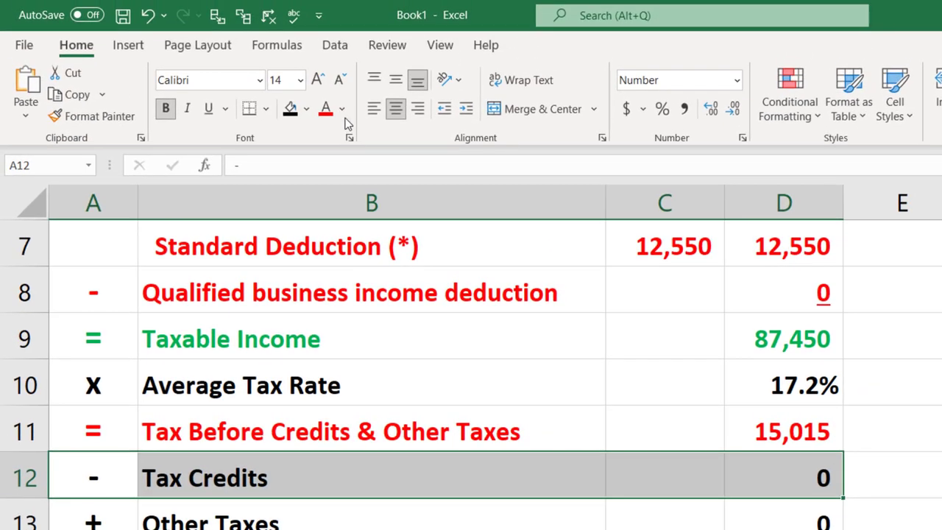
click(342, 110)
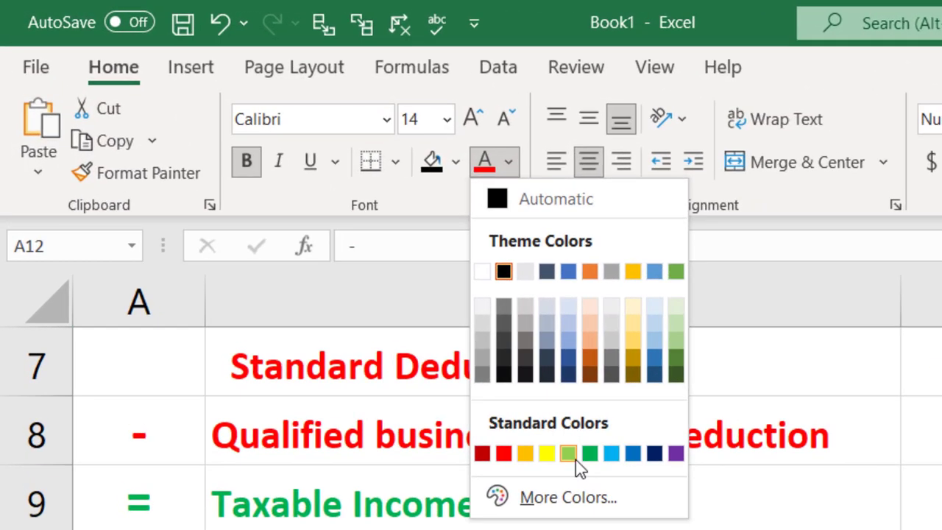
click(591, 454)
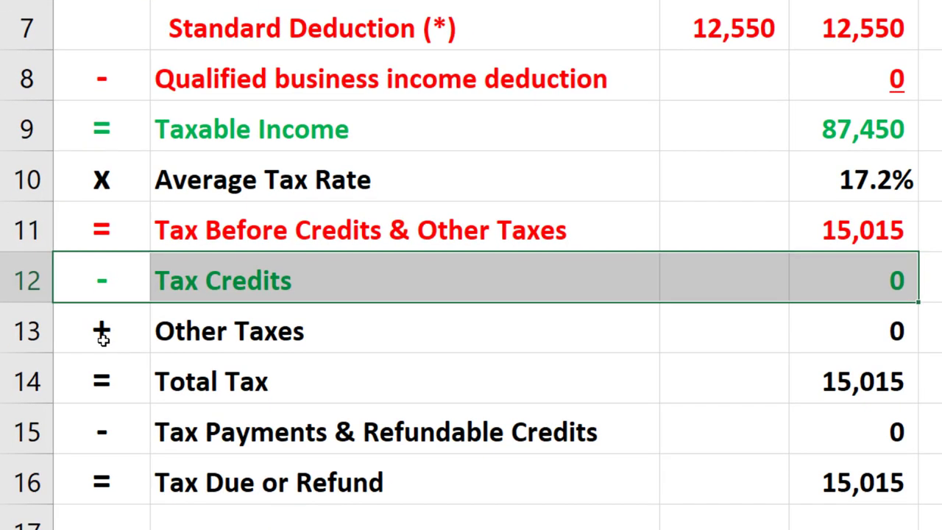
- Set the font color of the Other Taxes and Total Tax lines, A13:D14, to standard red
drag(103, 337, 819, 330)
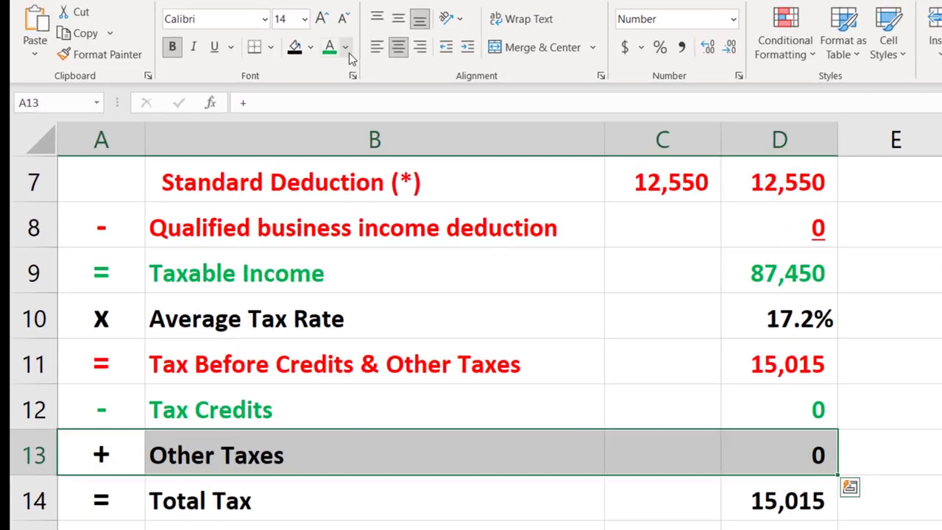
click(285, 39)
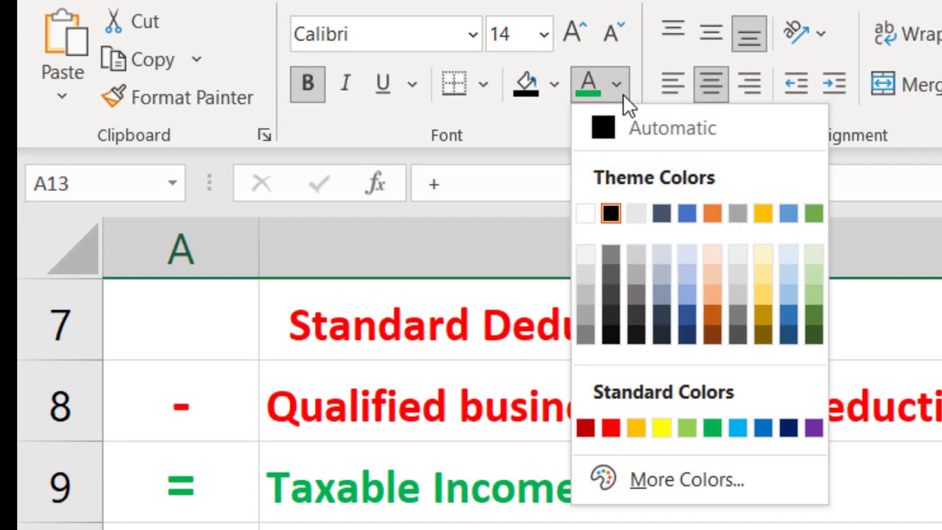
click(611, 428)
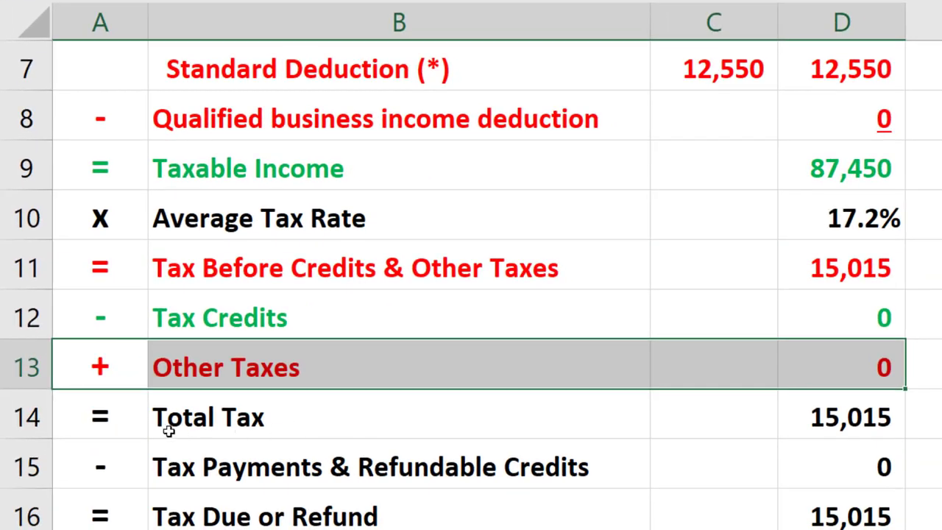
drag(131, 419, 785, 427)
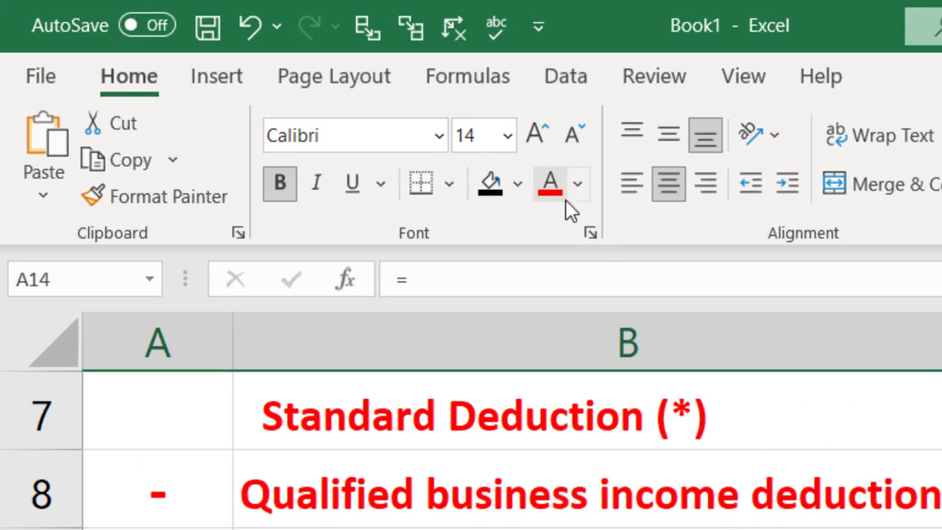
click(557, 198)
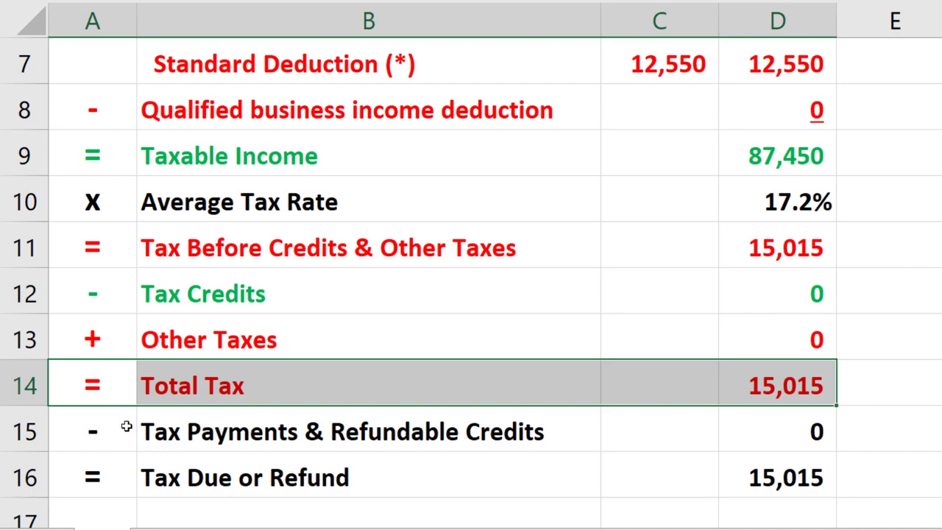
- Set the font color of the Tax Payments & Refundable Credits line, A15:D15, to standard green
drag(127, 426, 859, 447)
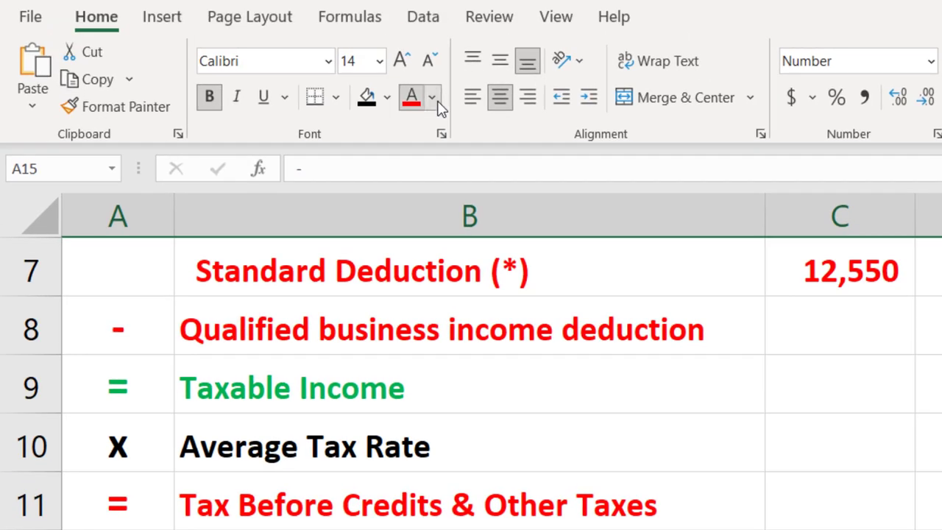
click(433, 98)
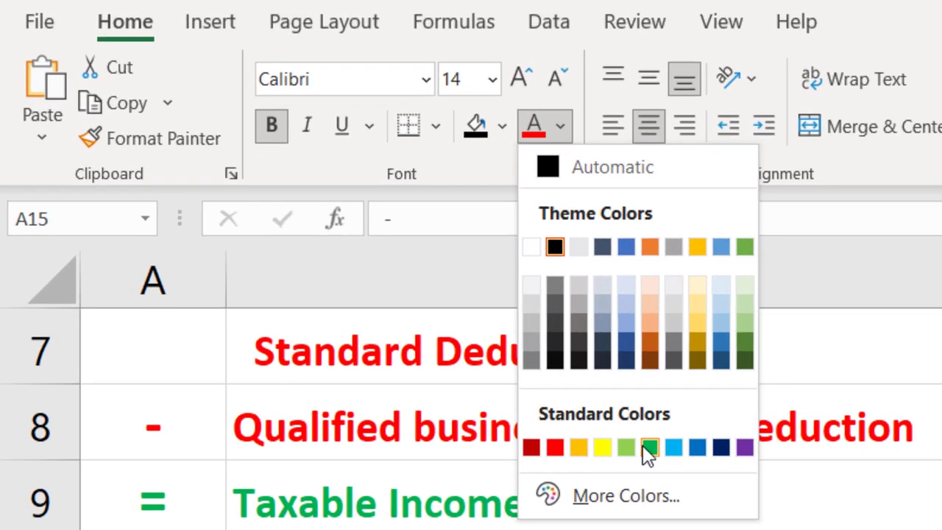
click(500, 345)
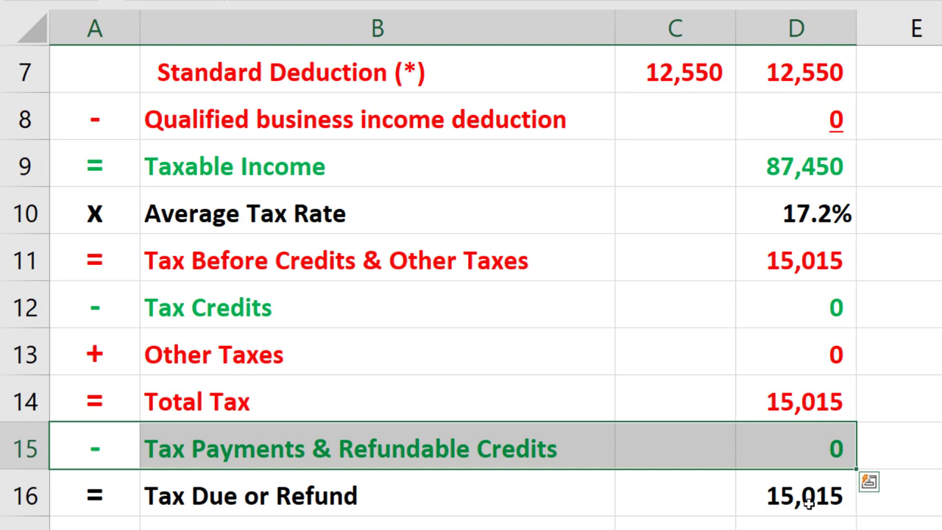
- Conditionally format the Tax Due or Refund amount in D16 with Light Red Fill with Dark Red Text when greater than 0
click(807, 503)
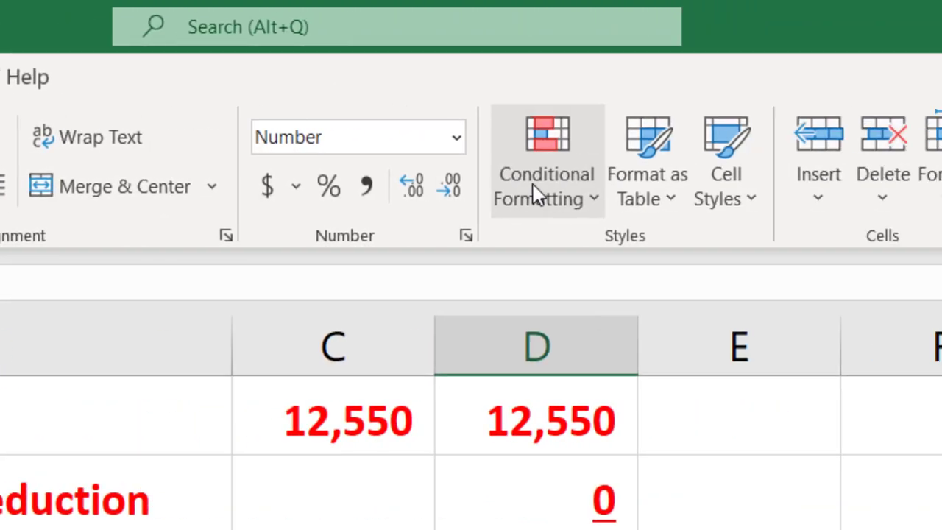
click(398, 184)
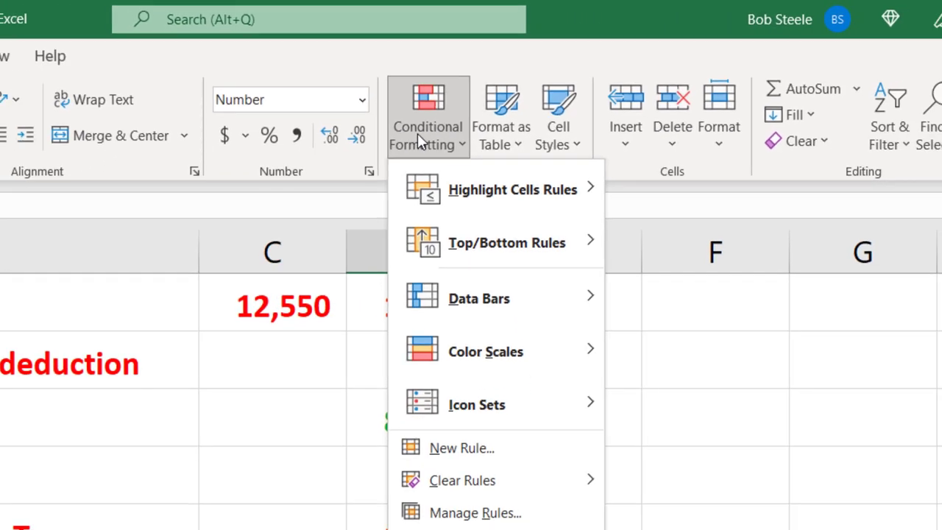
mouse_move(458, 210)
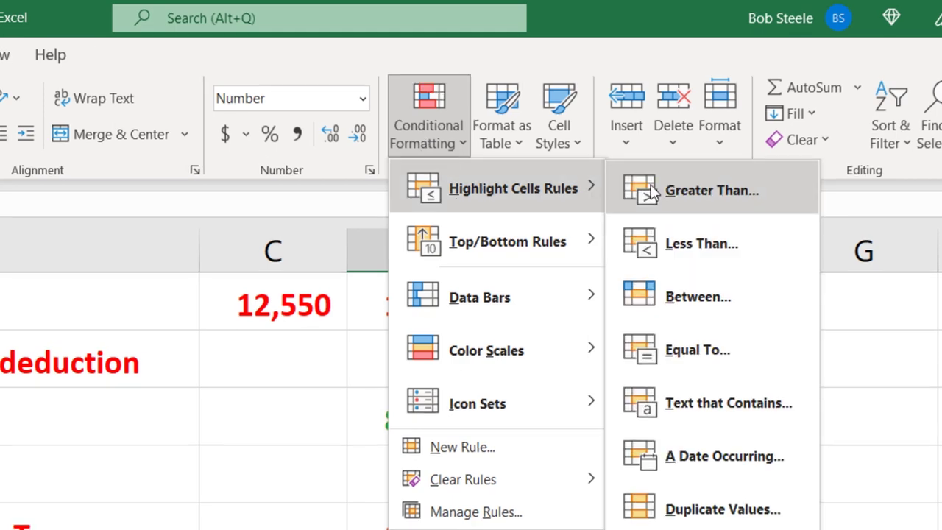
click(652, 193)
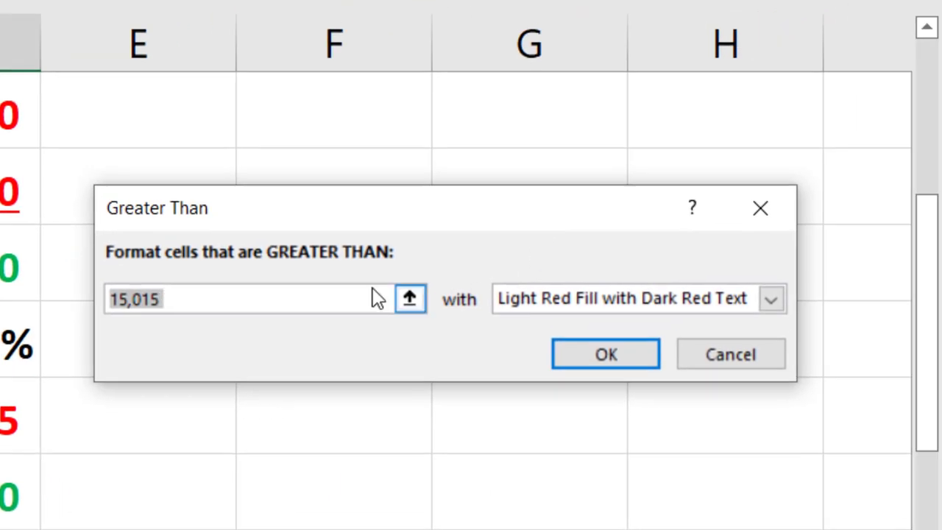
text(0)
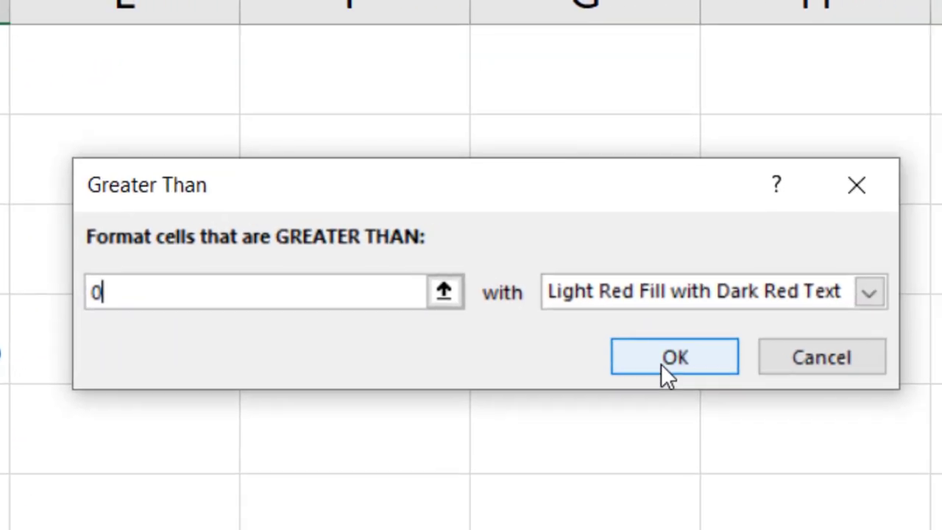
click(661, 364)
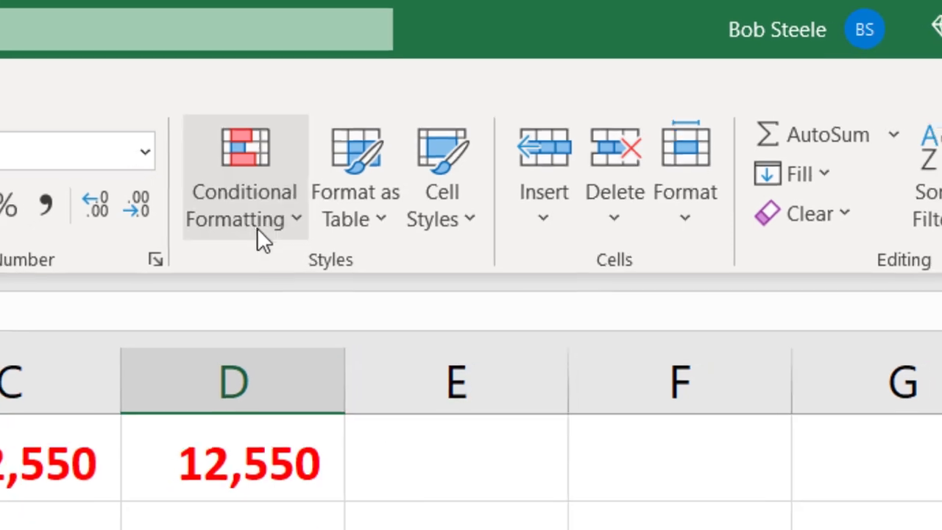
- Add a second conditional format to D16 that applies Green Fill with Dark Green Text when the value is less than 0
click(246, 221)
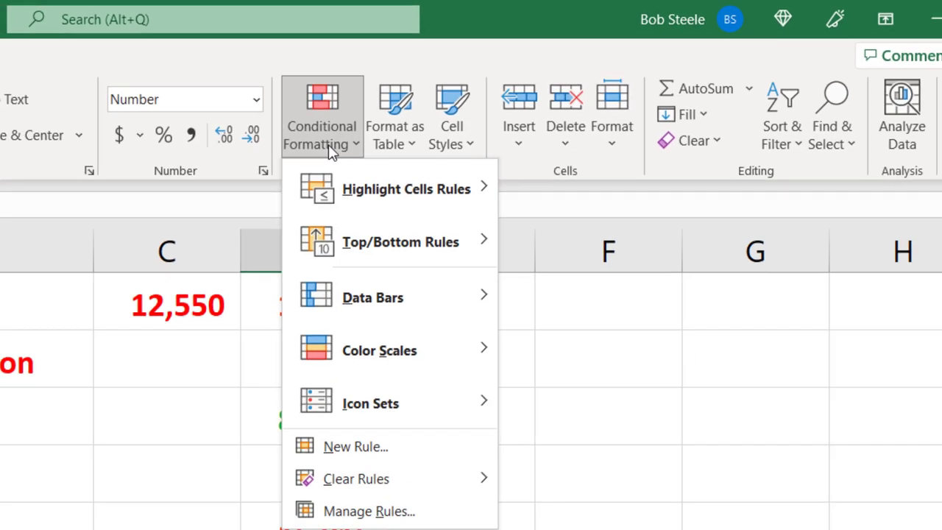
mouse_move(369, 185)
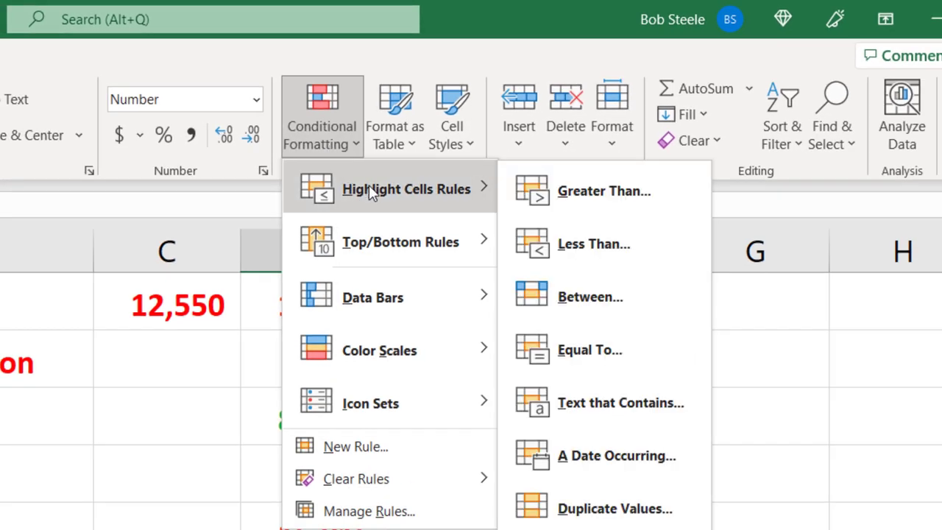
click(543, 246)
text(0)
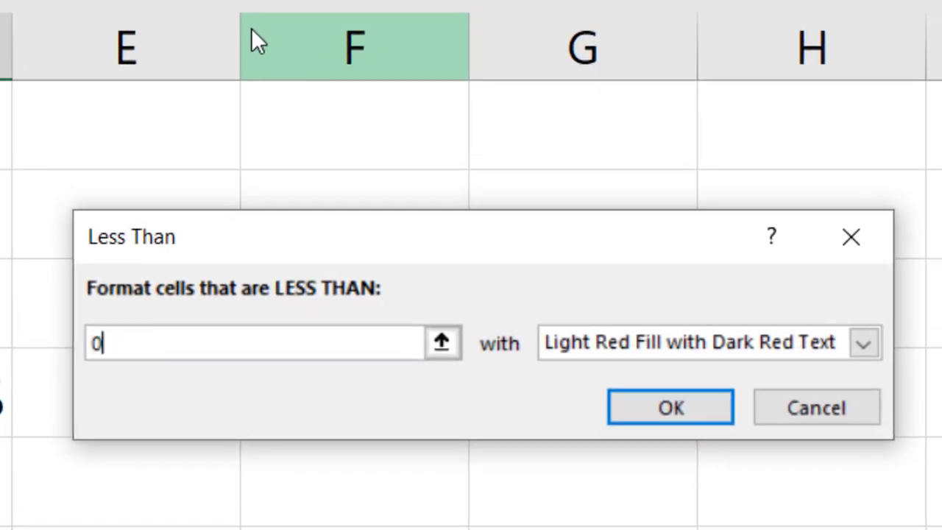
click(864, 344)
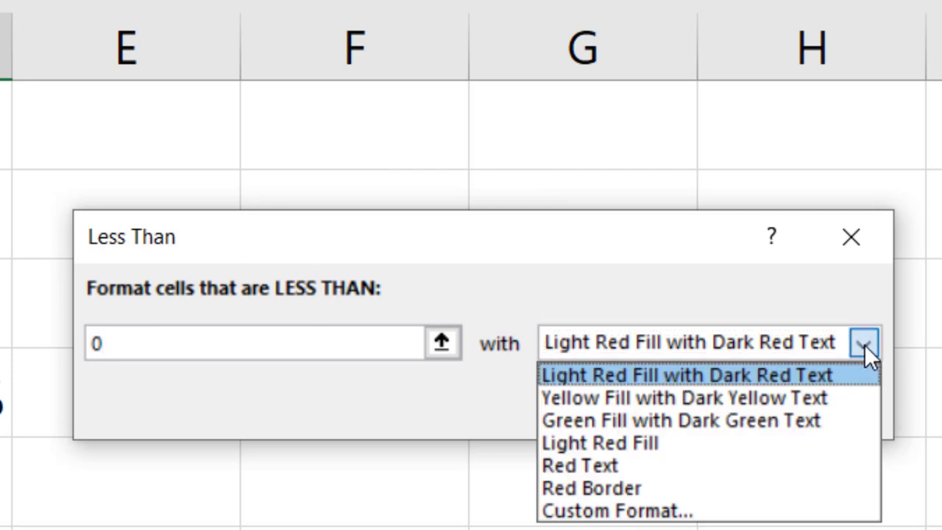
click(771, 413)
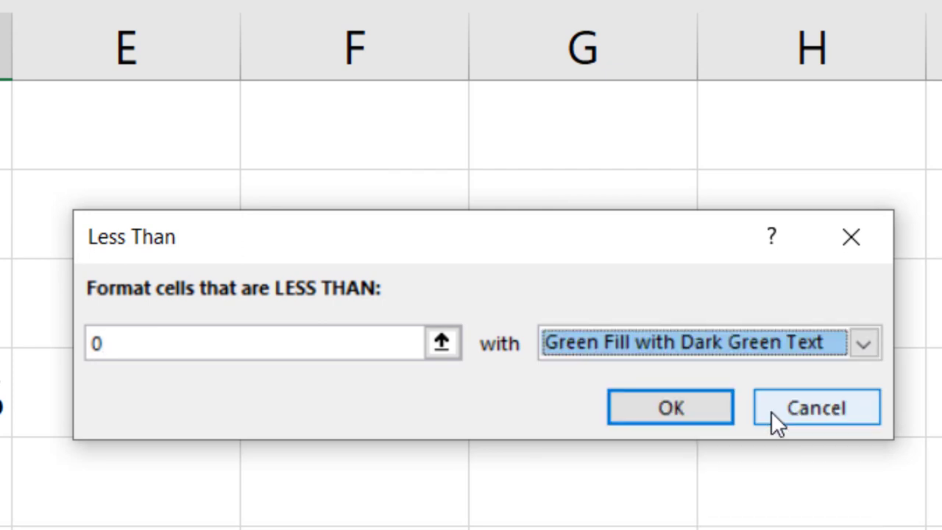
click(653, 415)
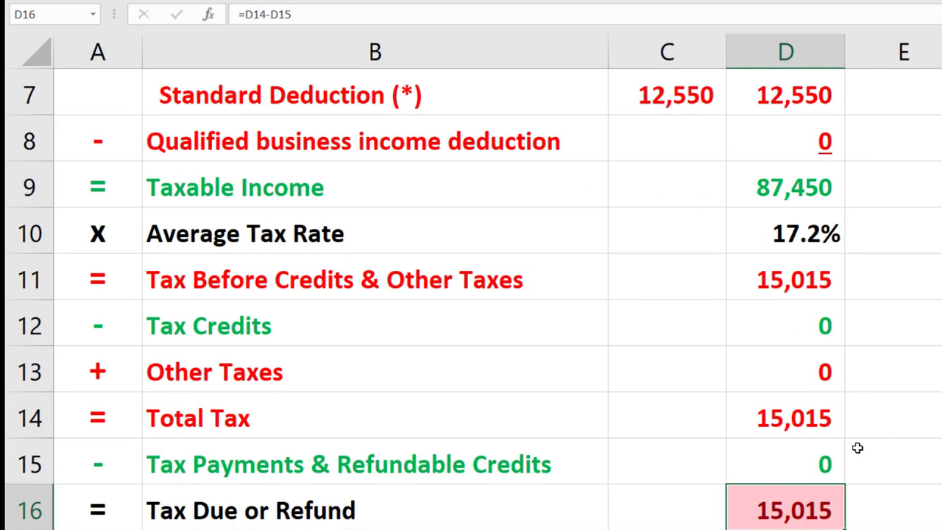
- Enter 20000 as the Tax Payments & Refundable Credits amount in D15
click(809, 459)
text(20,00)
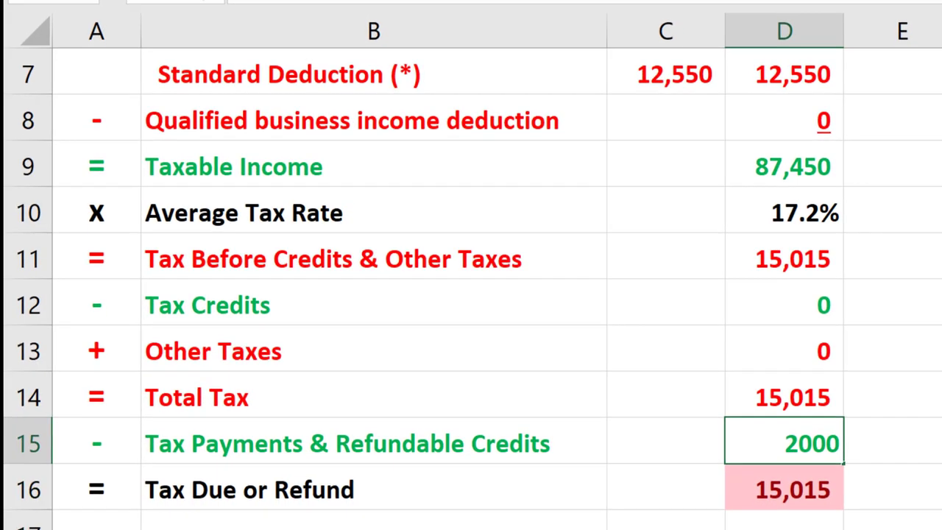
text(0)
key(Return)
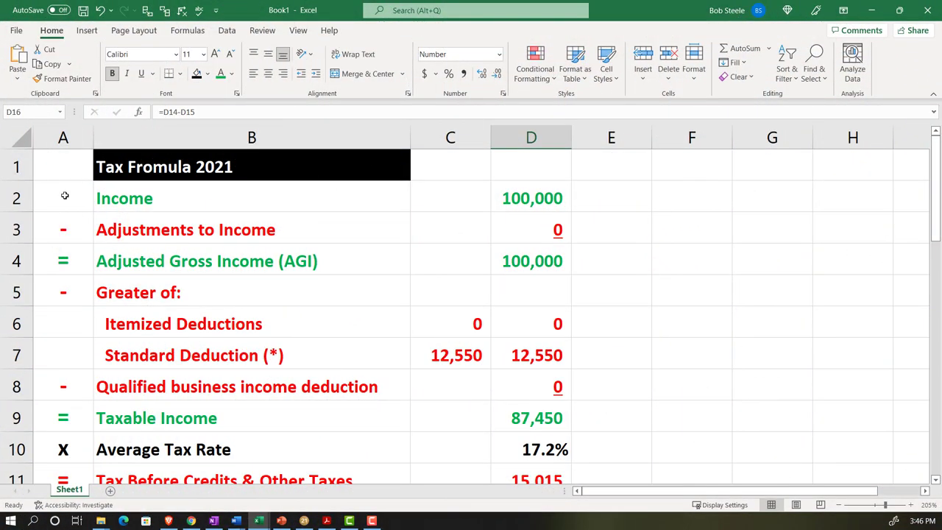
- Apply all borders to the formula table A2:D16 and narrow column A to fit the operator signs
drag(64, 195, 506, 493)
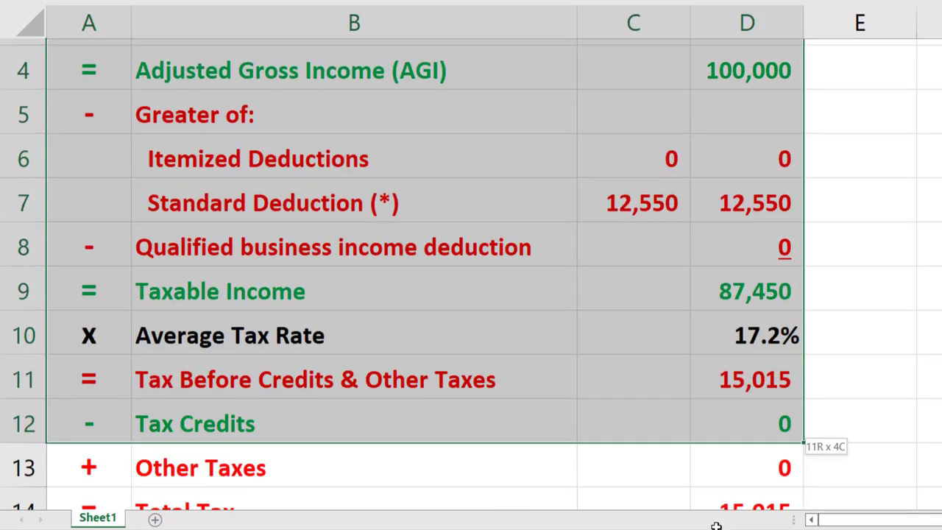
drag(716, 525, 723, 419)
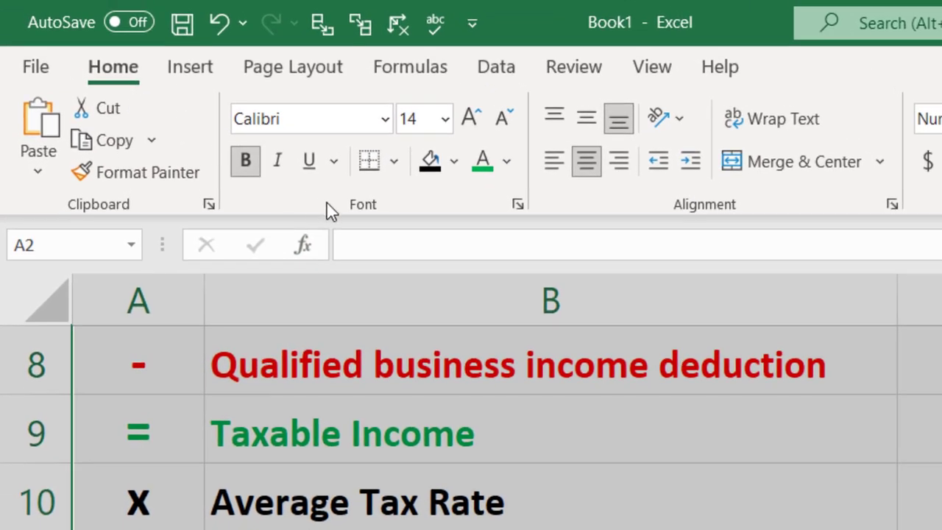
click(395, 162)
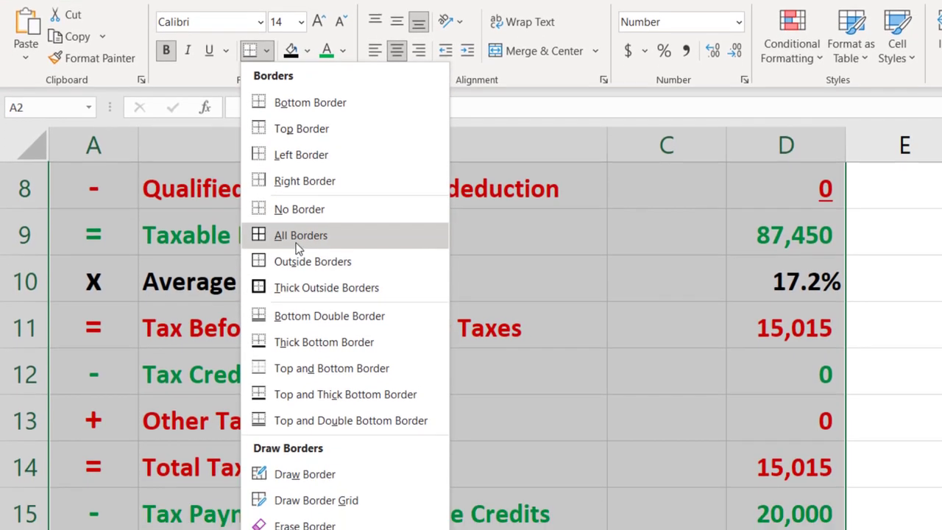
click(300, 293)
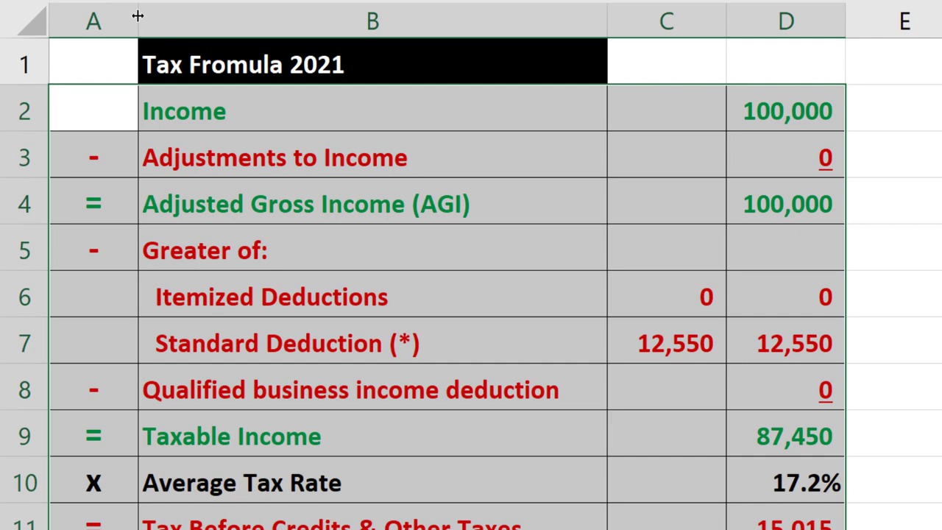
drag(137, 16, 83, 36)
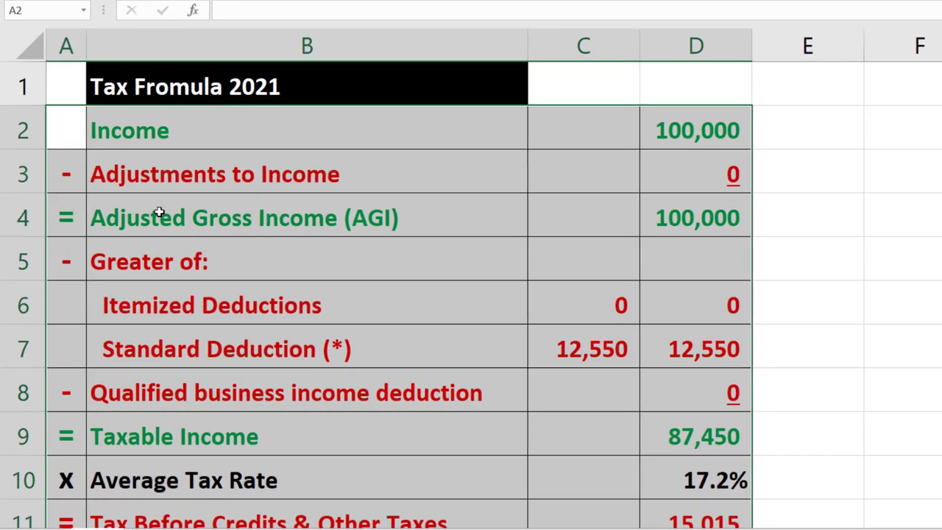
click(203, 275)
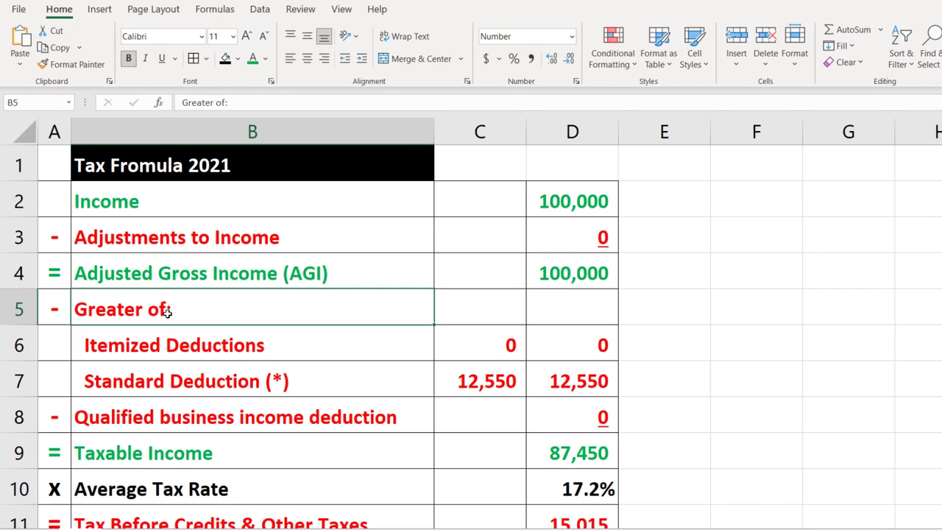
- Underline the Average Tax Rate percentage in D10
scroll(204, 298, down, 1)
scroll(234, 292, up, 1)
click(540, 242)
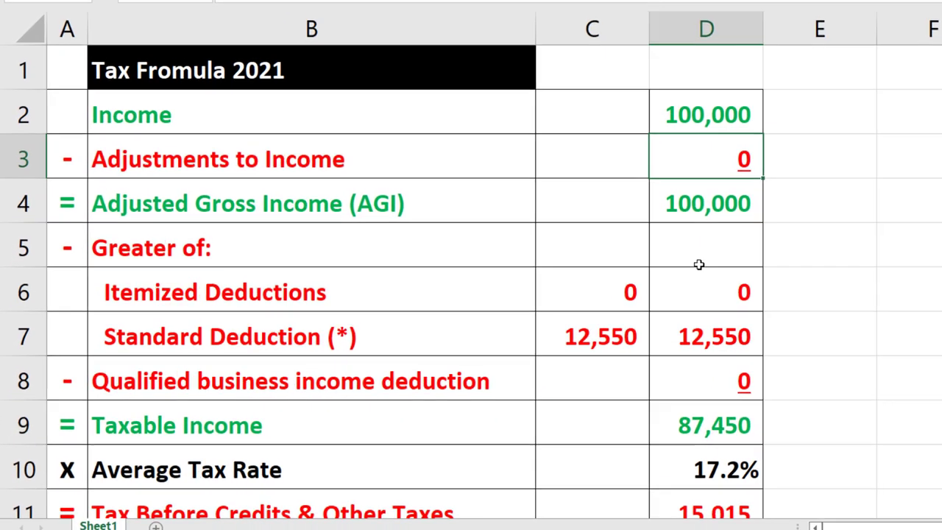
click(720, 389)
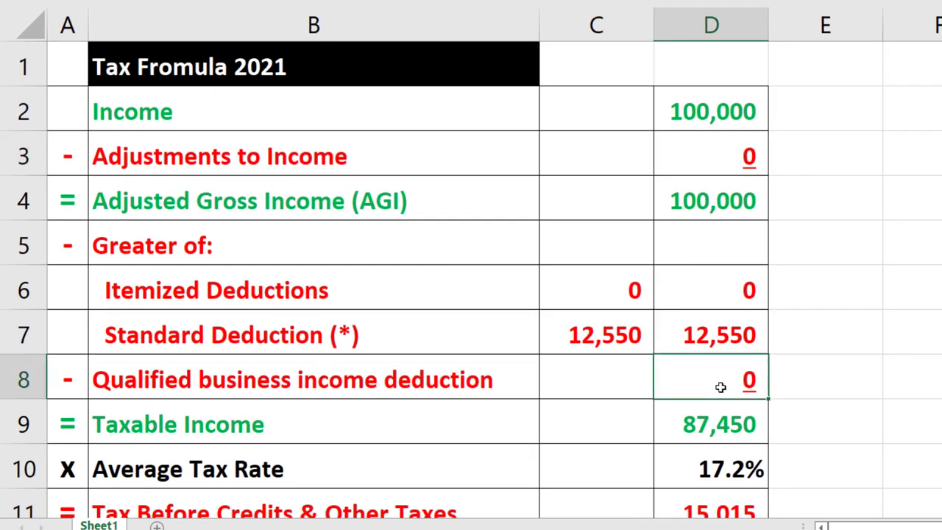
scroll(721, 405, down, 1)
click(712, 336)
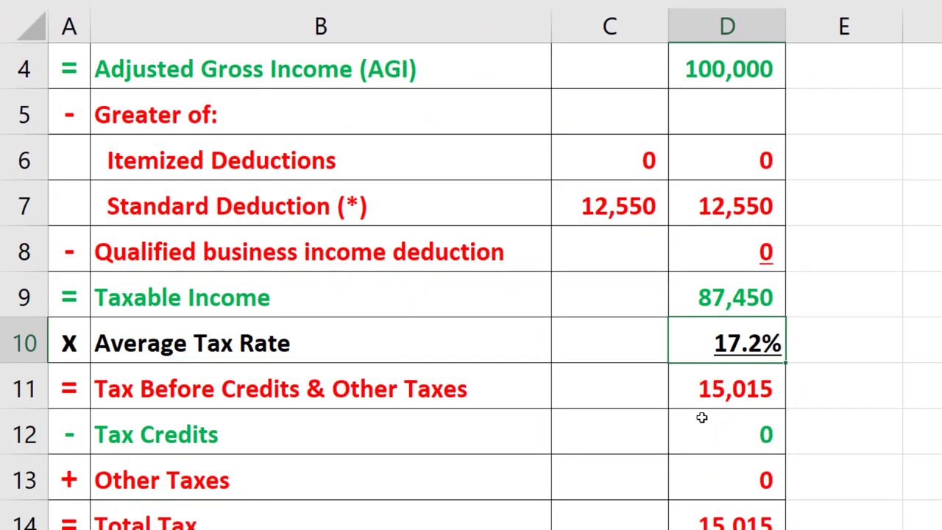
- Fill the Tax Before Credits & Other Taxes amount in D11 with a light turquoise background from the standard color palette
scroll(701, 417, down, 1)
click(723, 264)
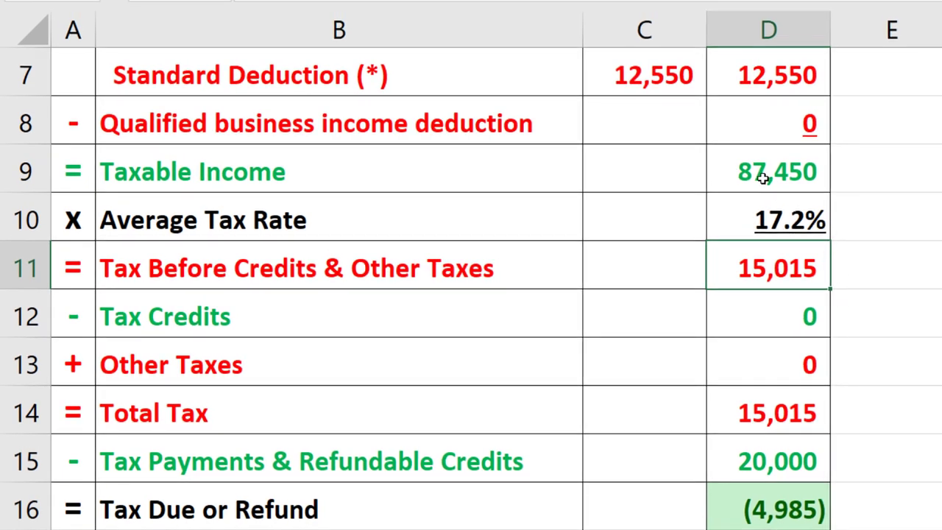
click(819, 133)
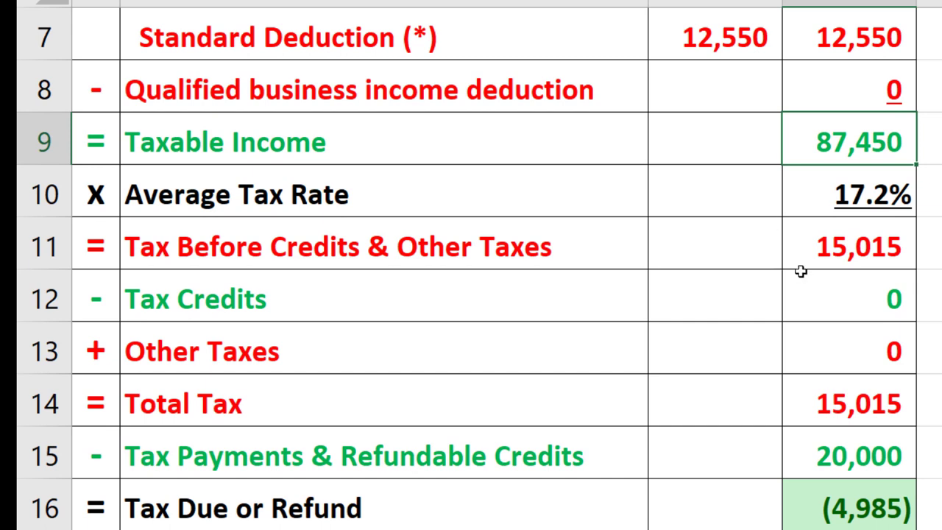
click(878, 235)
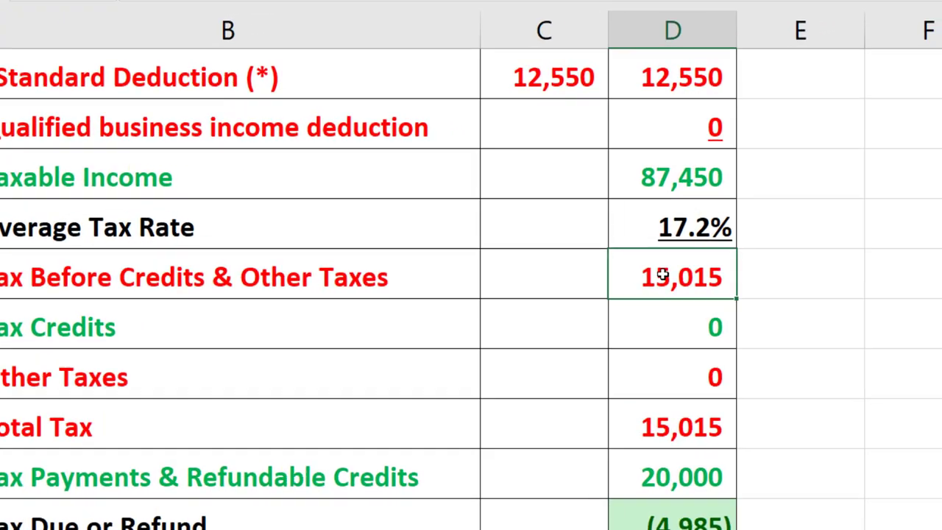
right_click(713, 248)
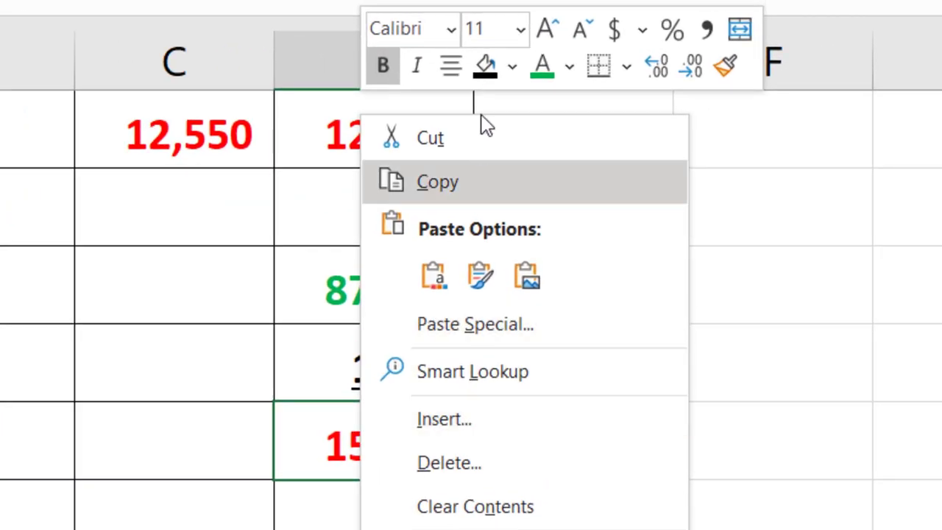
click(513, 66)
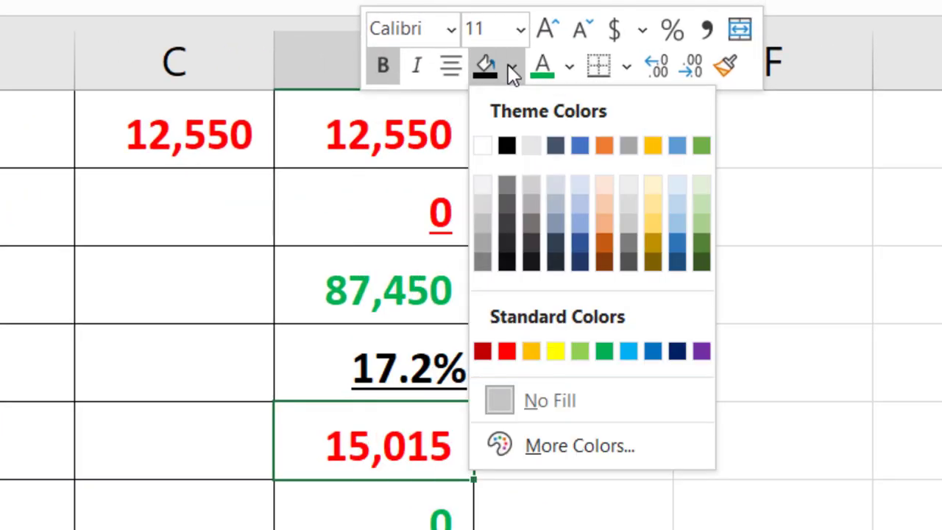
click(574, 449)
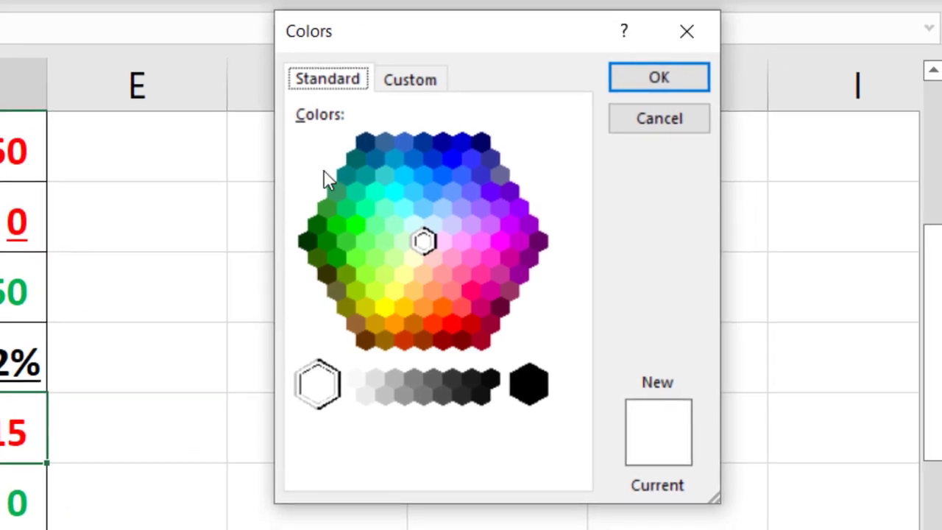
click(415, 226)
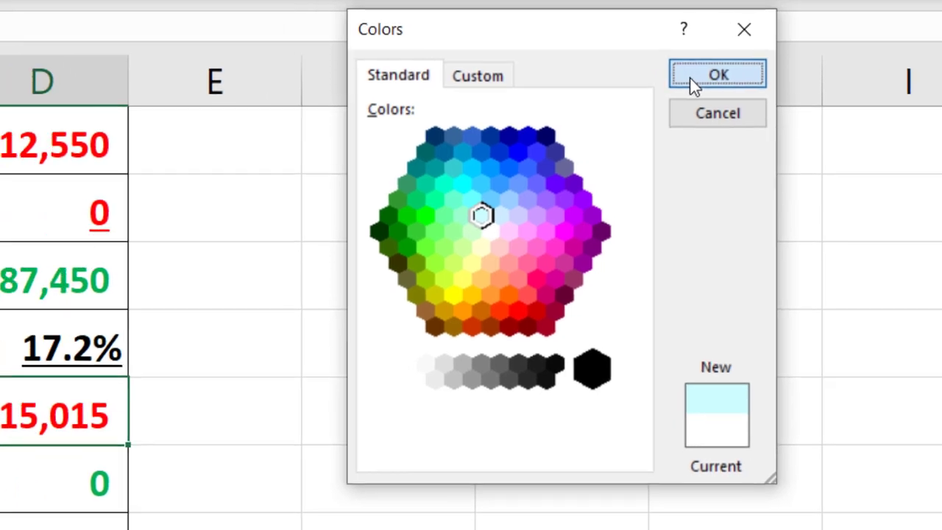
click(630, 80)
click(926, 365)
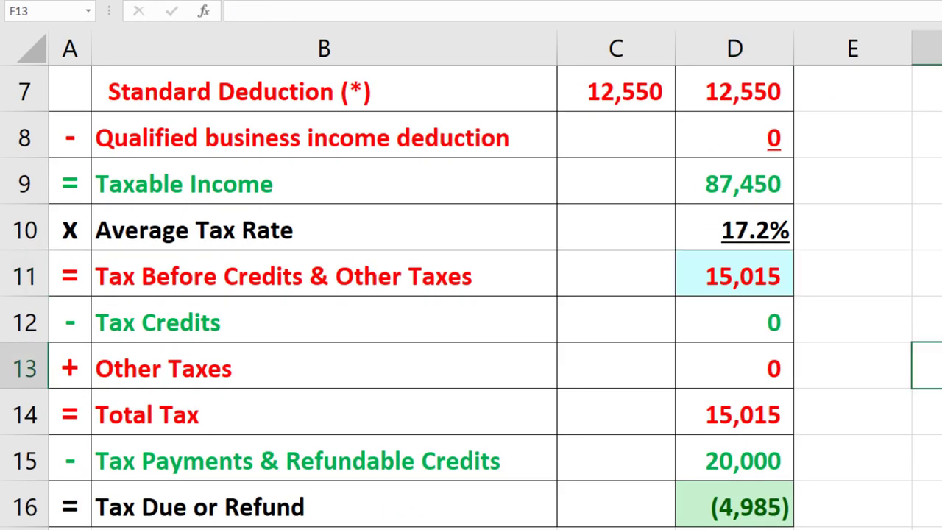
- Check the Tax Credits, Other Taxes and Total Tax cells and underline the Other Taxes amount in D13
click(753, 329)
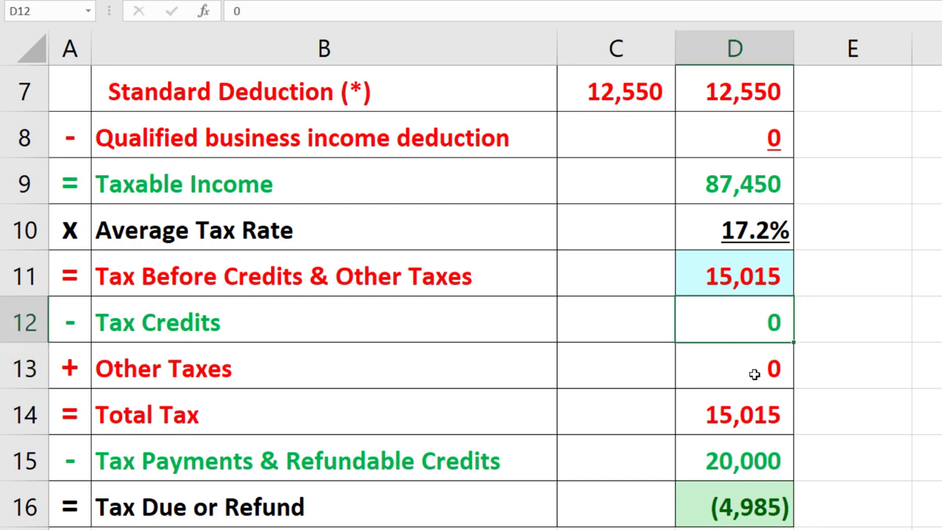
click(754, 373)
click(749, 412)
double_click(748, 412)
key(Return)
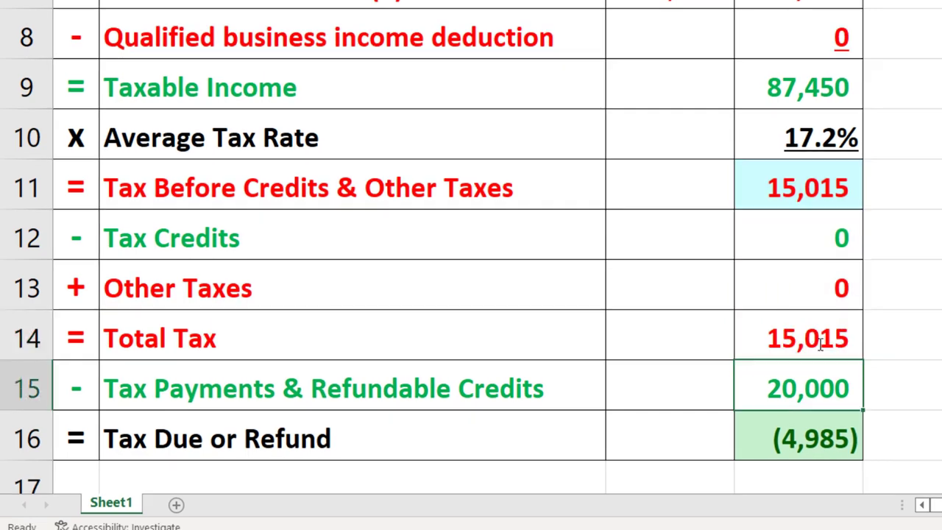
click(813, 290)
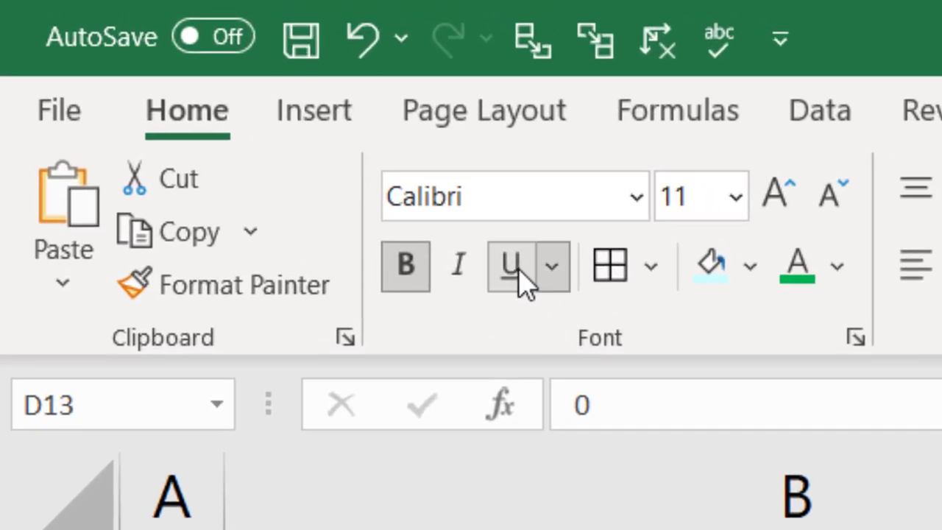
click(512, 267)
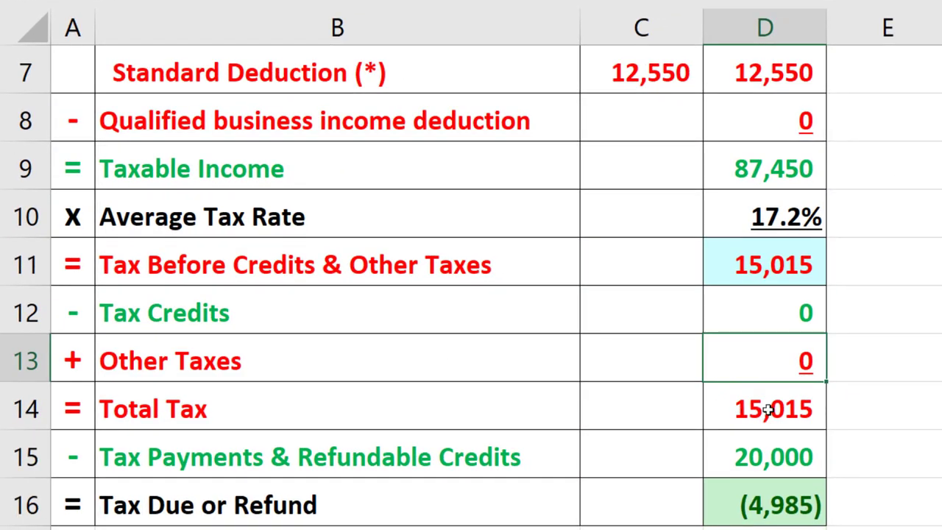
- Underline the Tax Payments & Refundable Credits amount in D15 and double-underline the Tax Due or Refund result in D16
click(756, 455)
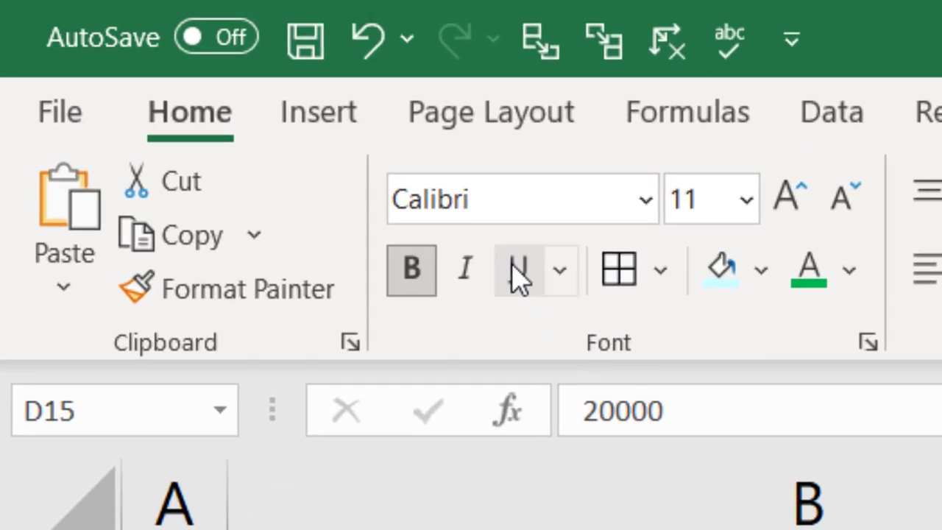
click(518, 278)
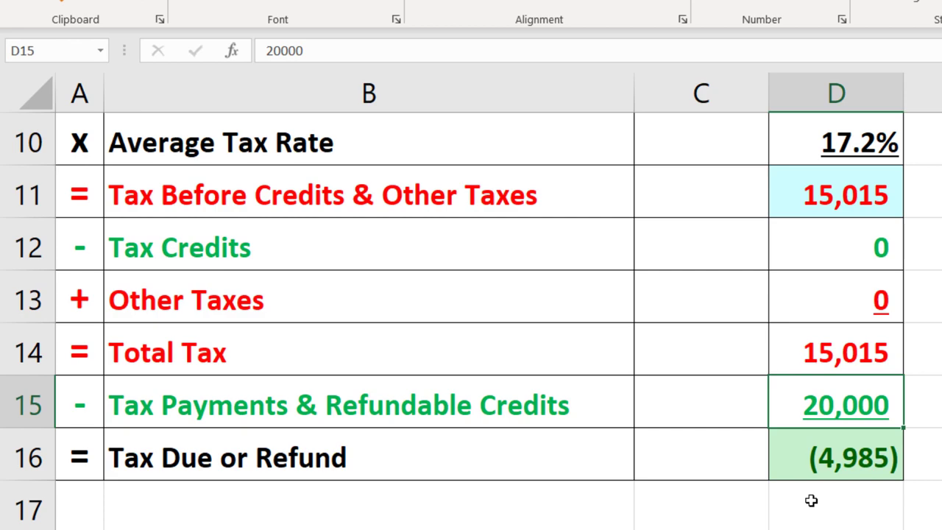
click(832, 453)
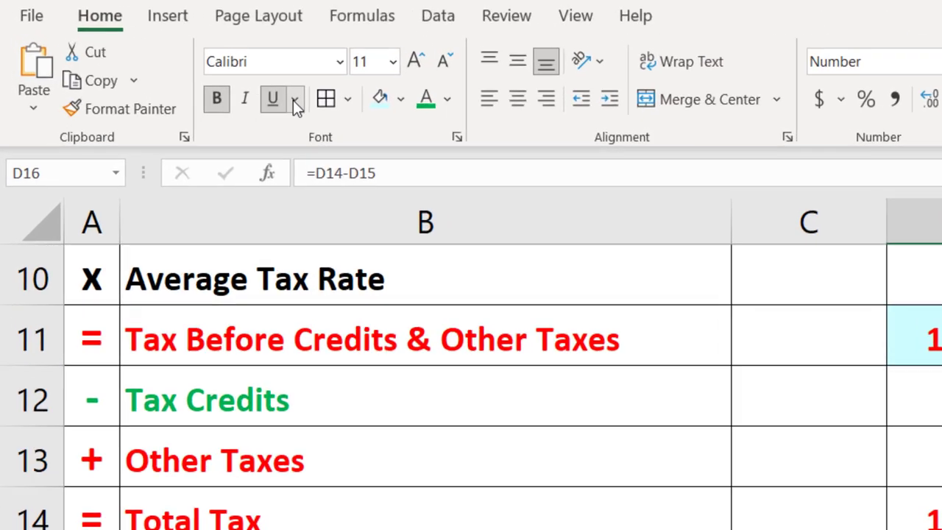
click(232, 78)
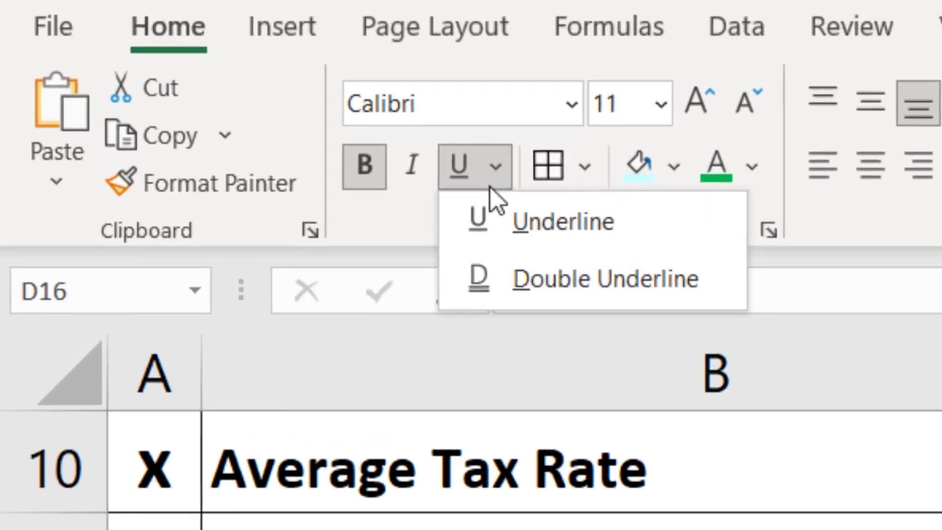
click(535, 293)
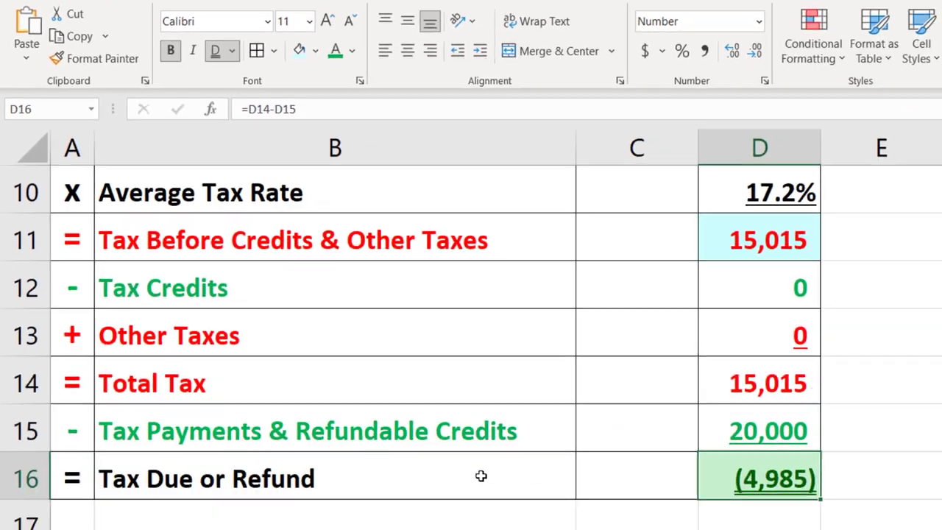
scroll(467, 457, up, 2)
scroll(563, 509, down, 1)
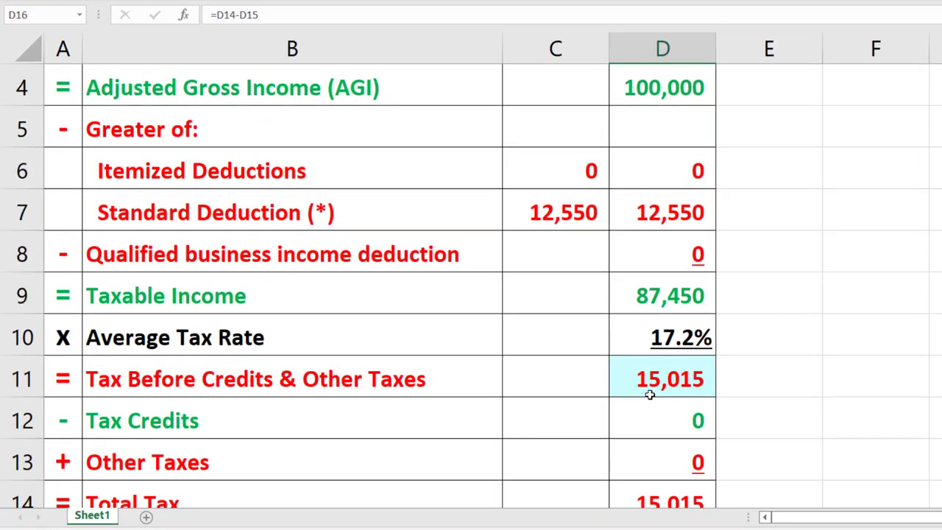
scroll(725, 496, up, 1)
click(664, 120)
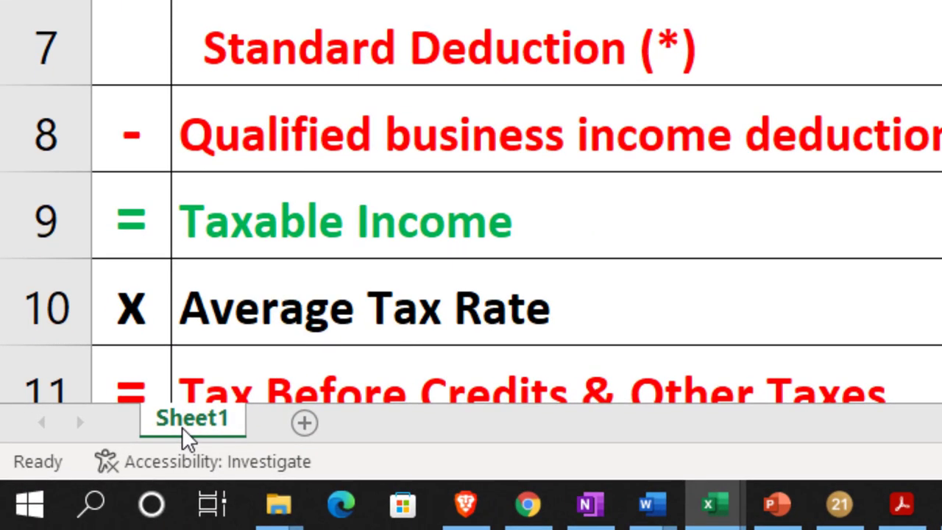
- Rename the worksheet Sheet1 as Tax Formula F1040
double_click(89, 479)
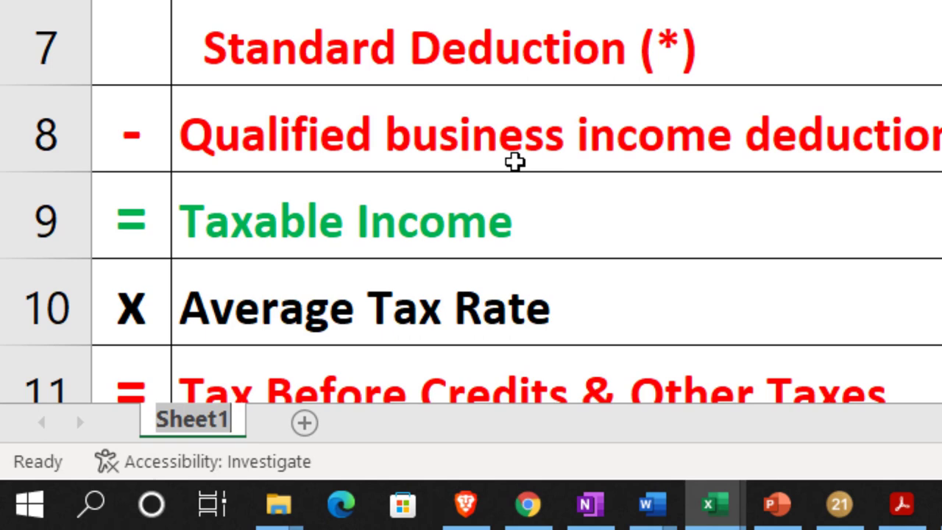
text(Form 1)
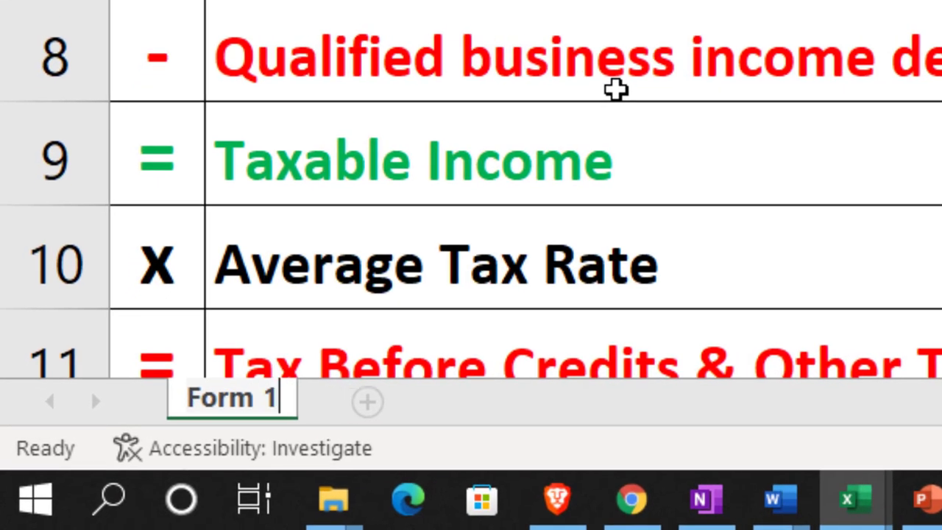
text(04)
key(BackSpace)
key(BackSpace)
key(BackSpace)
key(BackSpace)
key(BackSpace)
key(BackSpace)
key(BackSpace)
key(BackSpace)
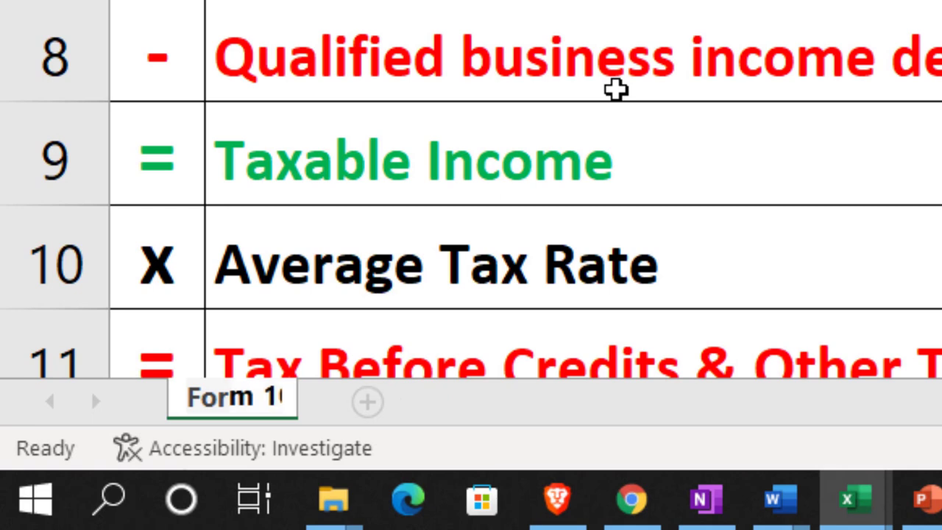
text(Tax Formu)
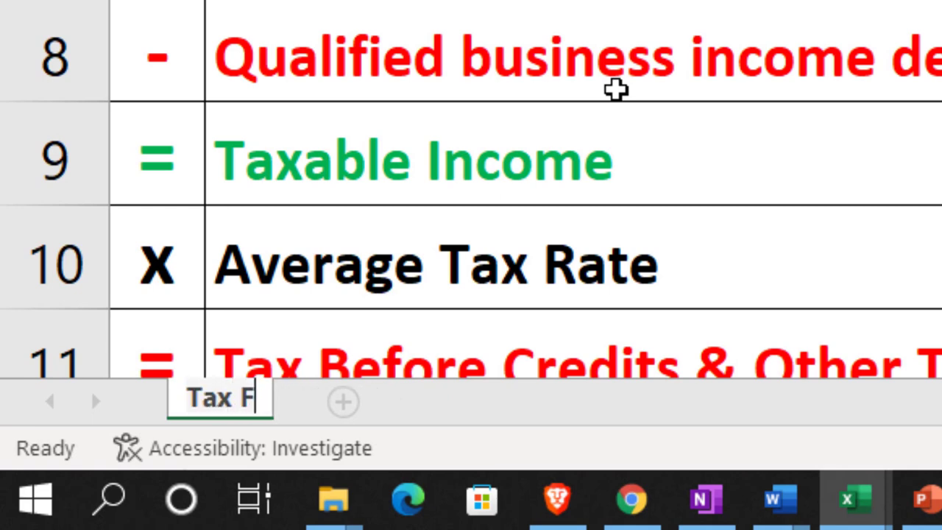
text(la F)
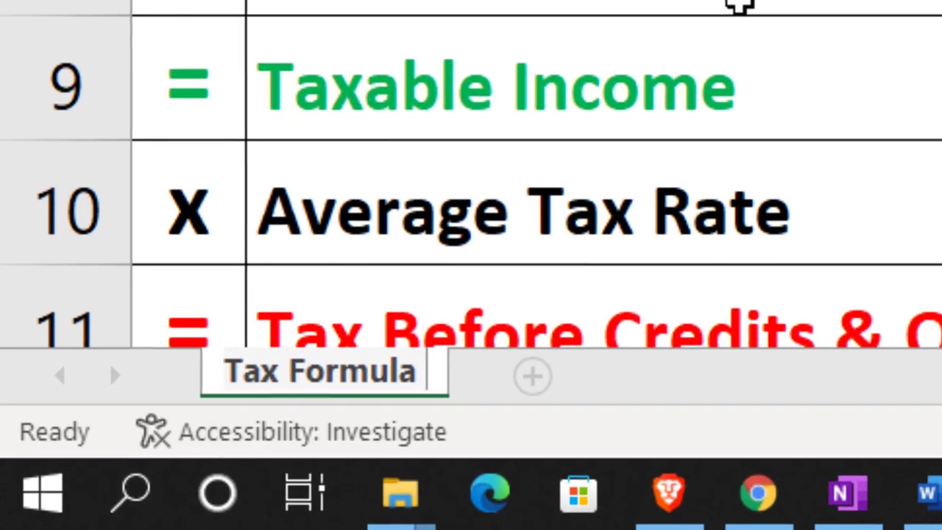
text(1040)
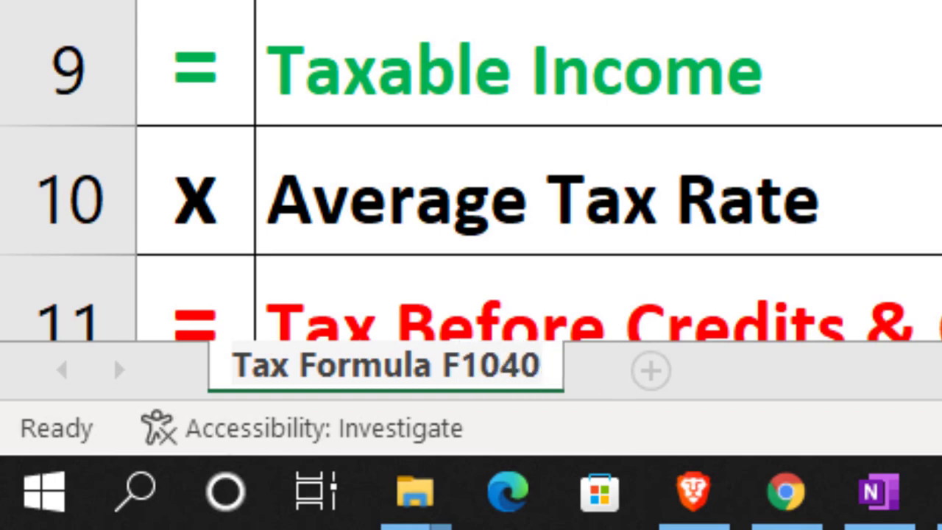
key(Return)
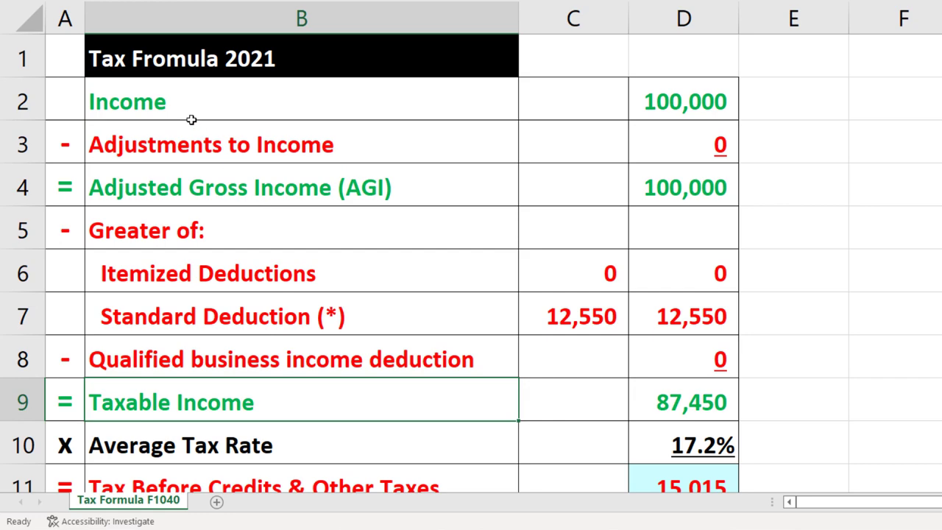
- Move the black title cell from B1 to A1
click(131, 62)
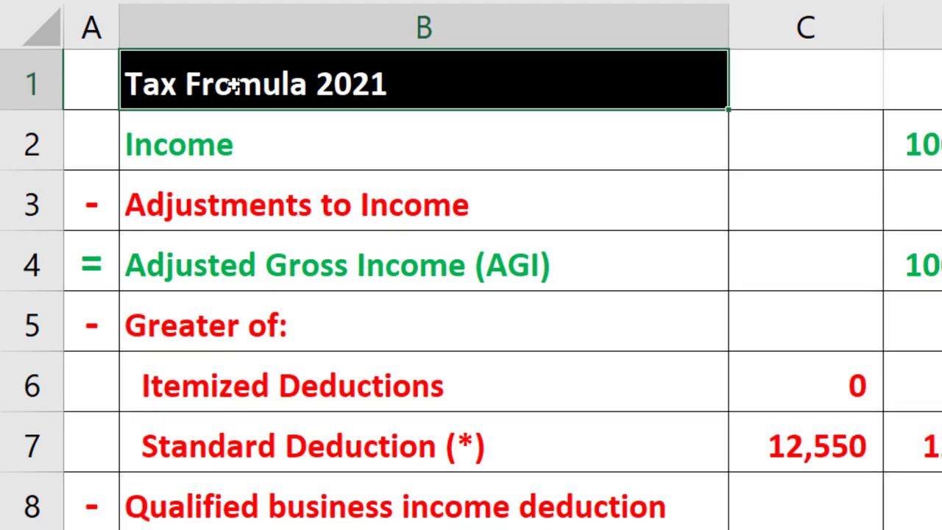
right_click(239, 55)
click(249, 60)
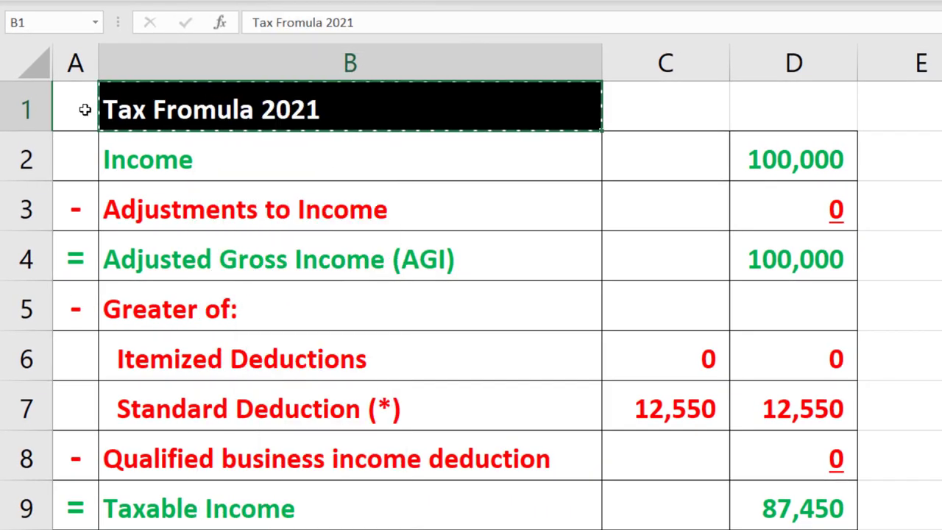
click(75, 109)
text(Tax Fromula 2021)
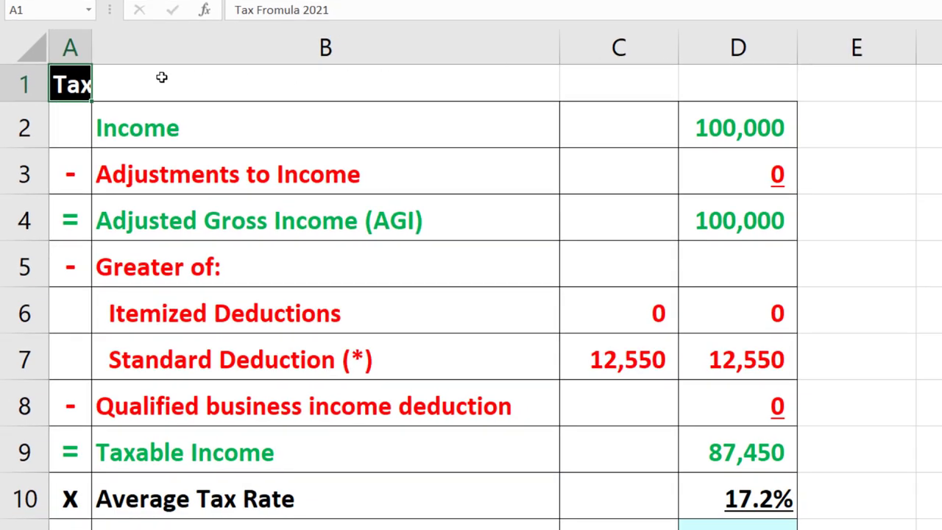
- Center the Tax Fromula 2021 title over A1:D1 with the Center Across Selection horizontal alignment
drag(70, 82, 735, 88)
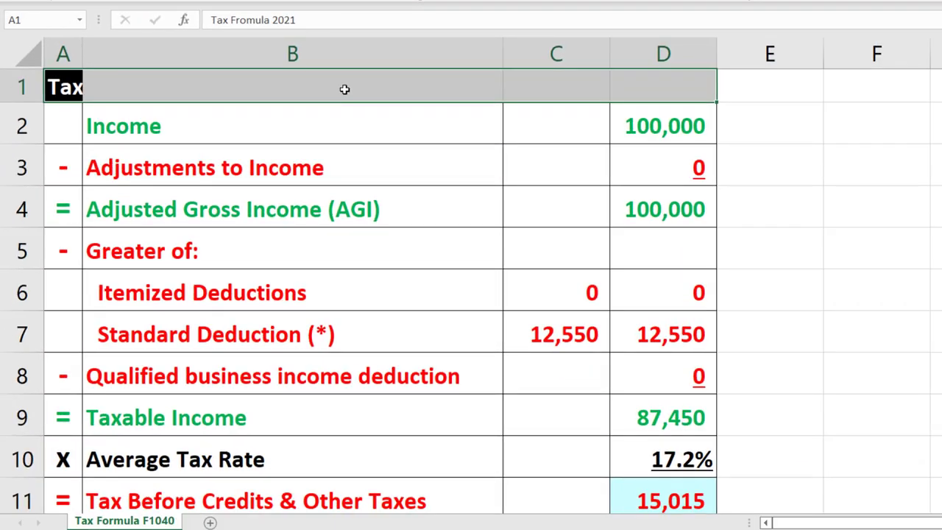
right_click(333, 115)
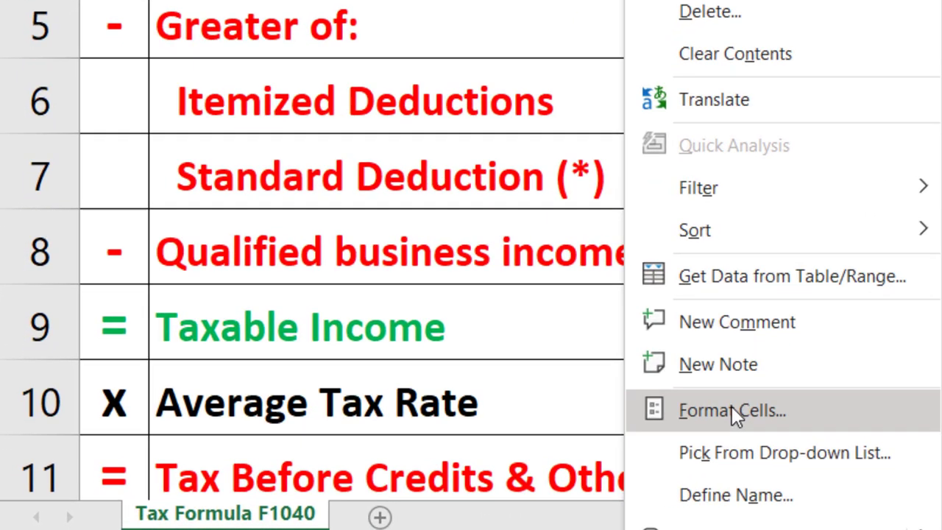
click(734, 411)
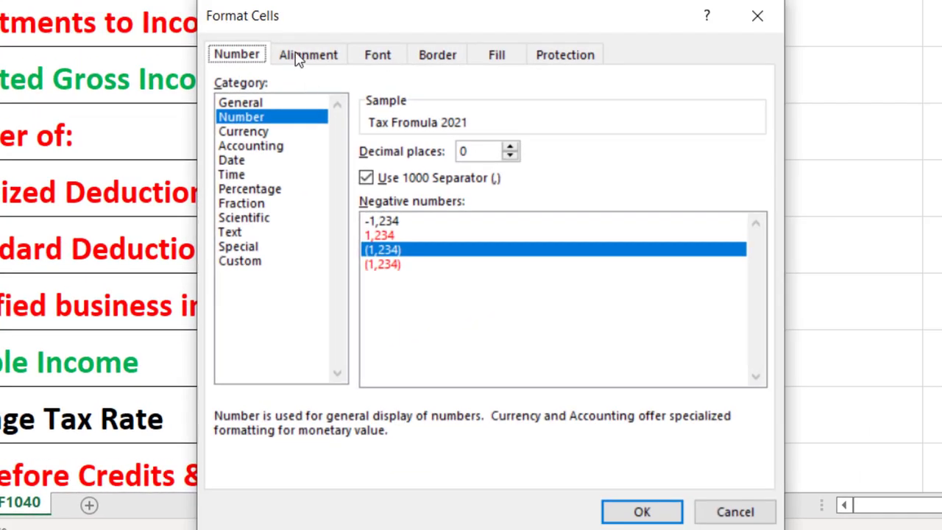
click(298, 57)
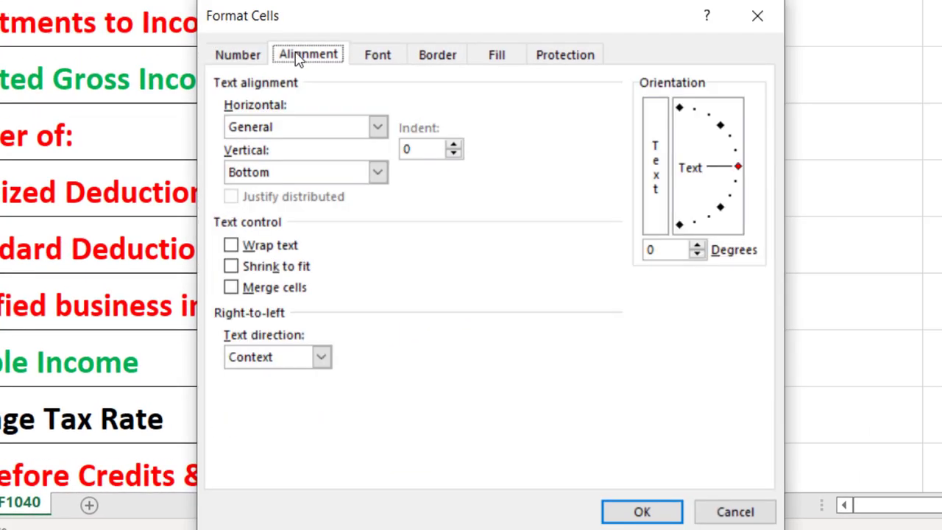
click(377, 133)
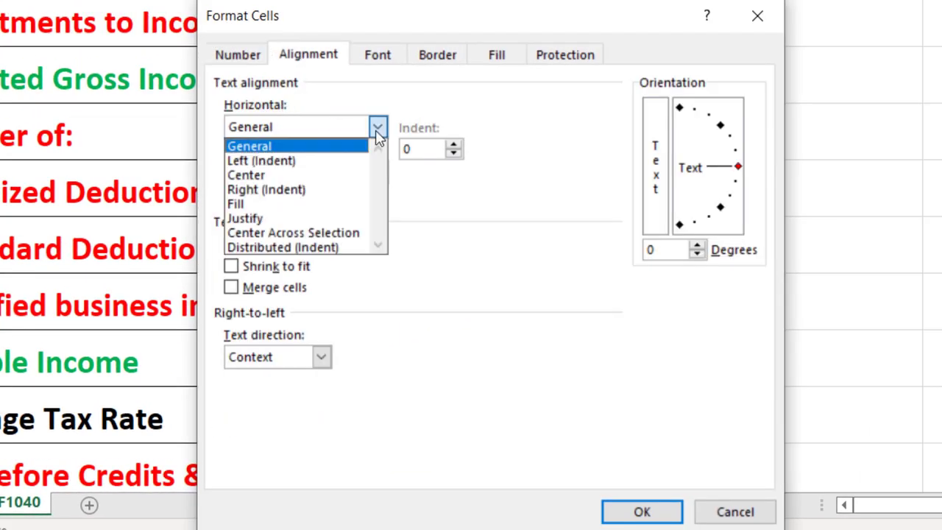
click(354, 234)
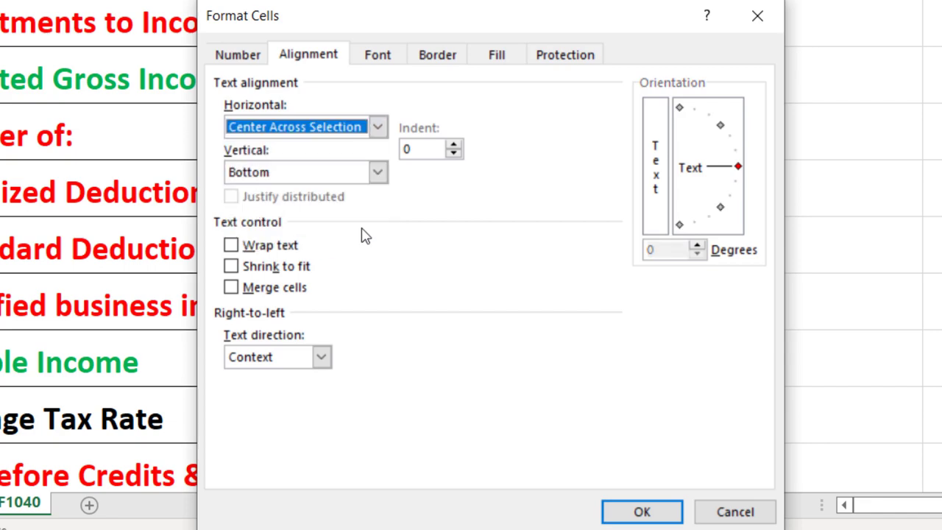
click(642, 513)
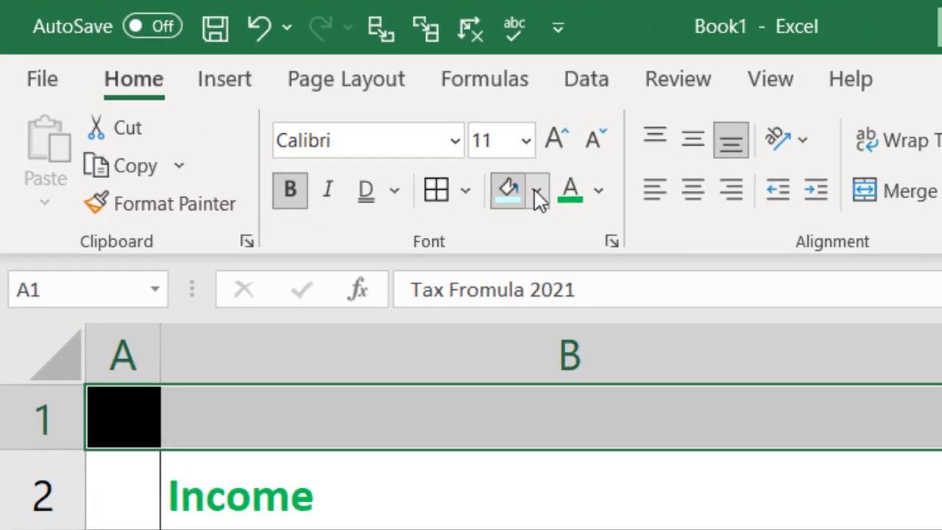
- Give the title row A1:D1 a black fill and a white font color
click(639, 227)
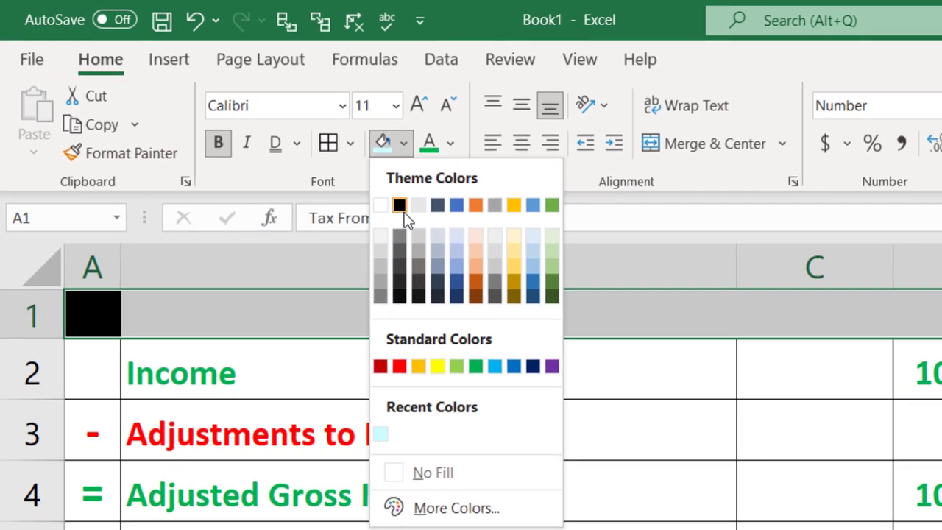
click(399, 206)
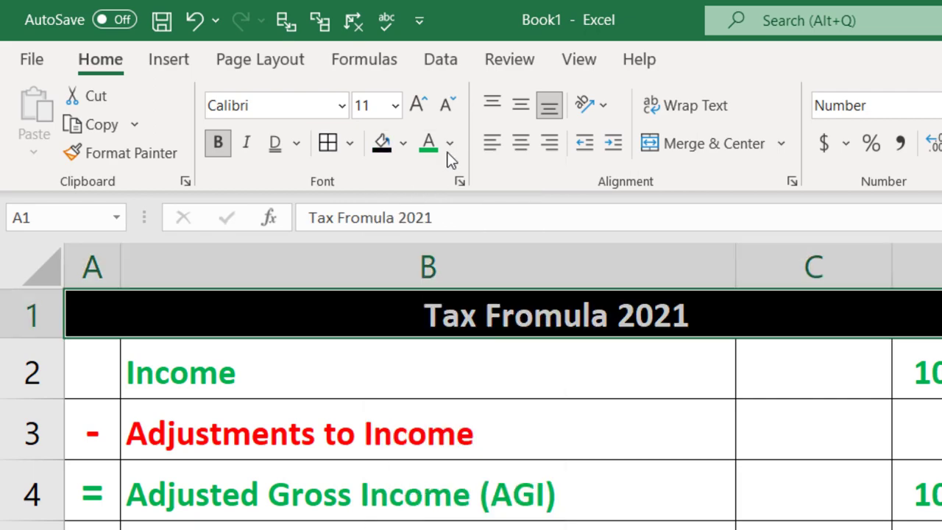
click(449, 143)
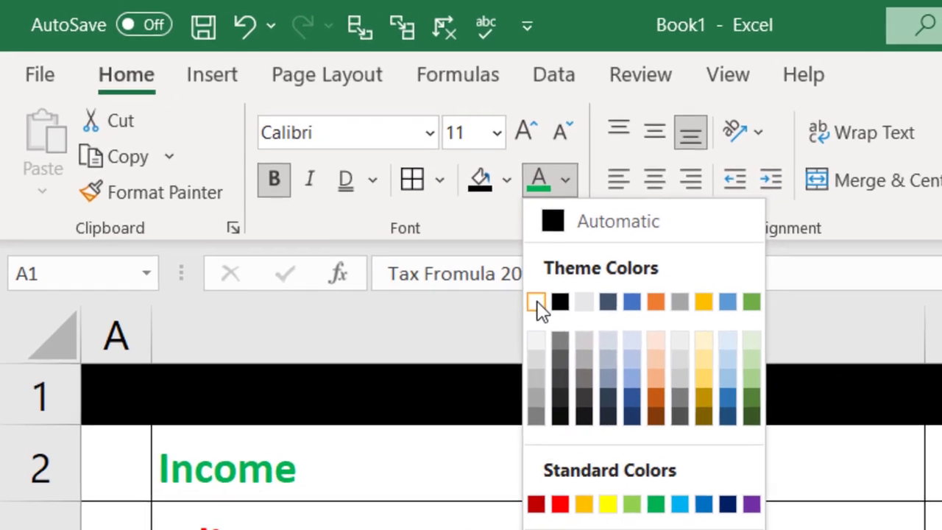
click(536, 303)
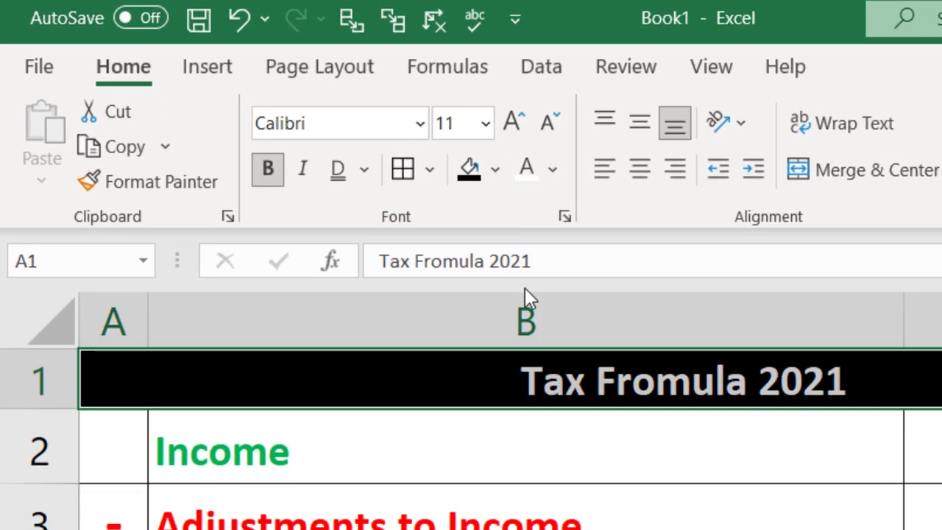
click(346, 211)
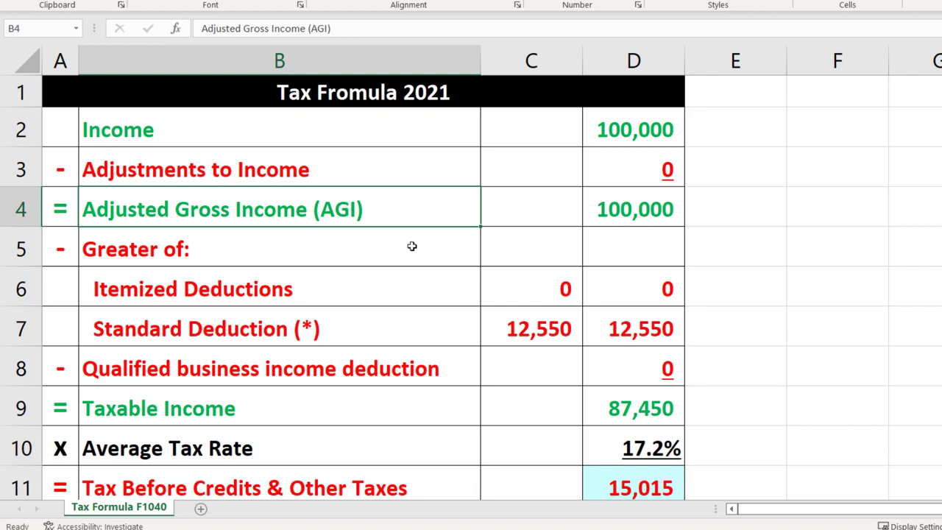
- Look over the finished tax formula table and add a new worksheet after Tax Formula F1040
scroll(396, 243, down, 2)
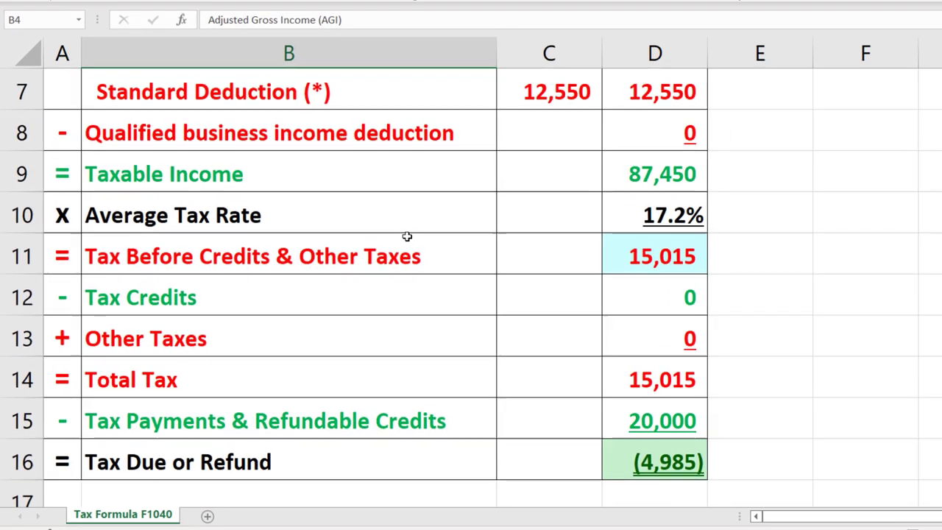
scroll(406, 238, up, 2)
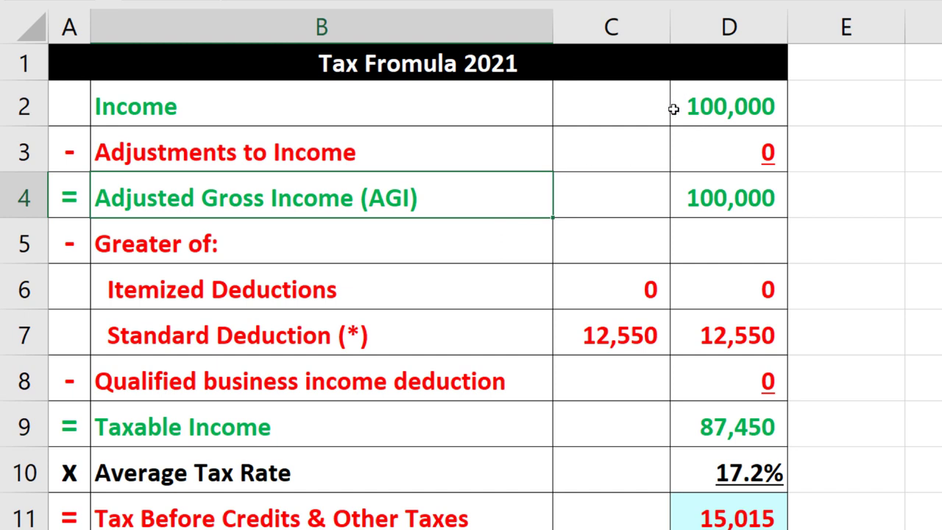
click(684, 108)
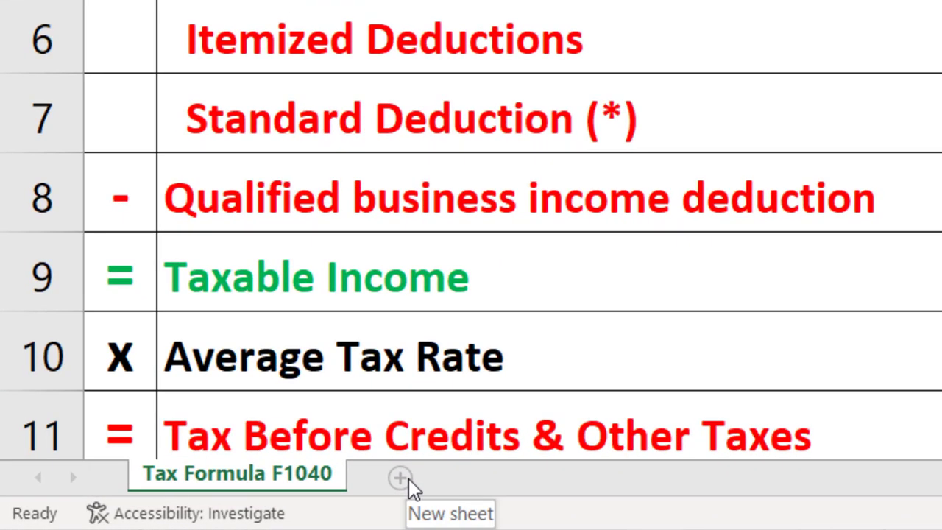
click(405, 480)
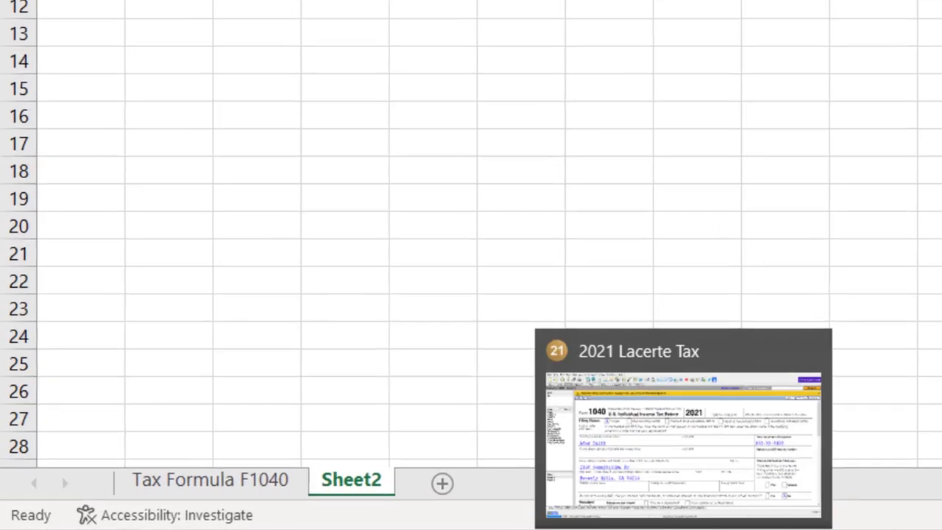
- Switch to Lacerte Tax, examine the Form 1040 income lines, list all forms and look through supporting schedules such as Schedule C
key(alt+Tab)
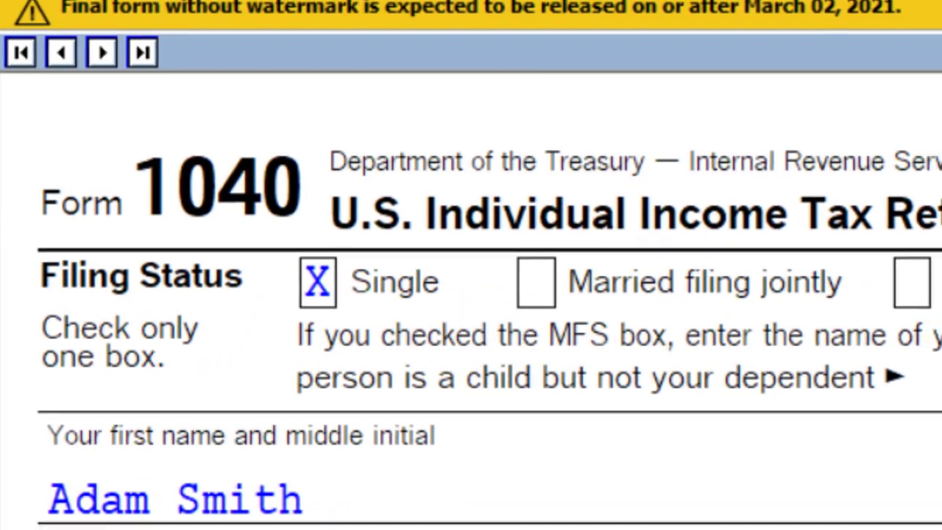
scroll(302, 327, down, 5)
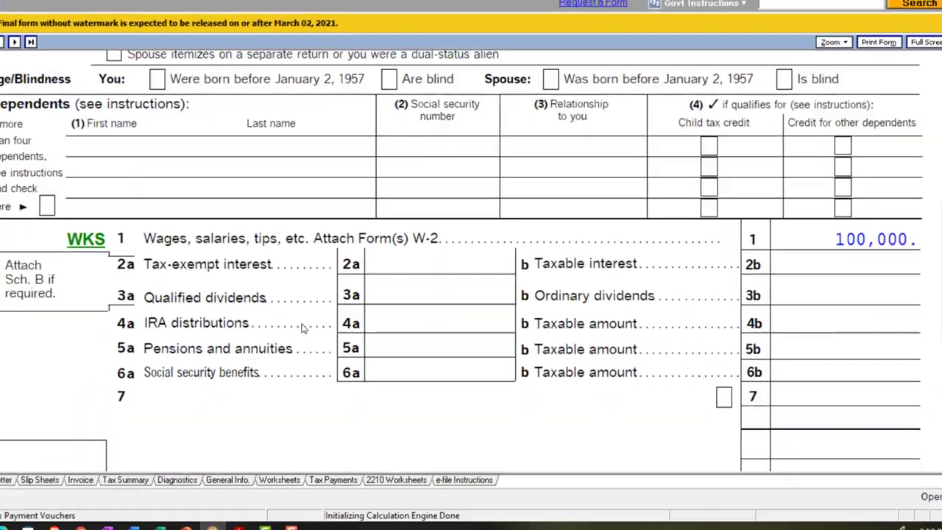
scroll(302, 328, down, 2)
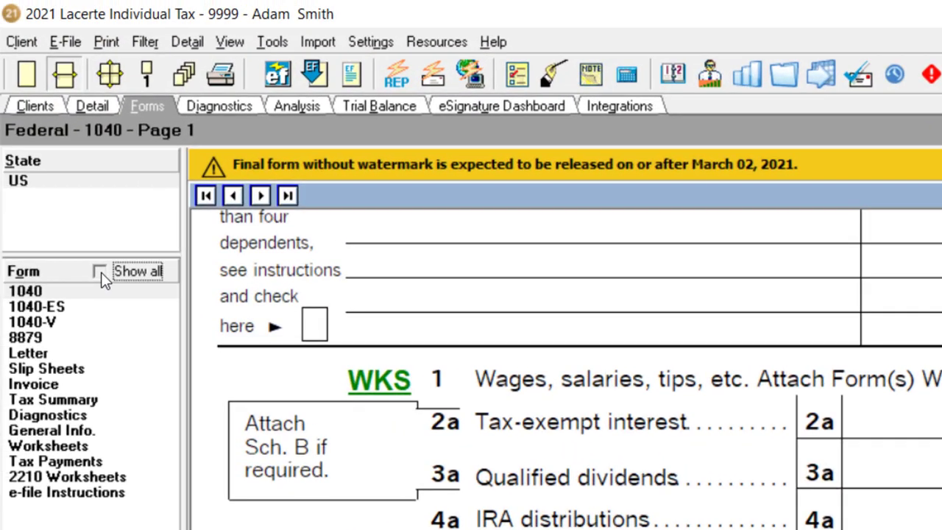
click(95, 257)
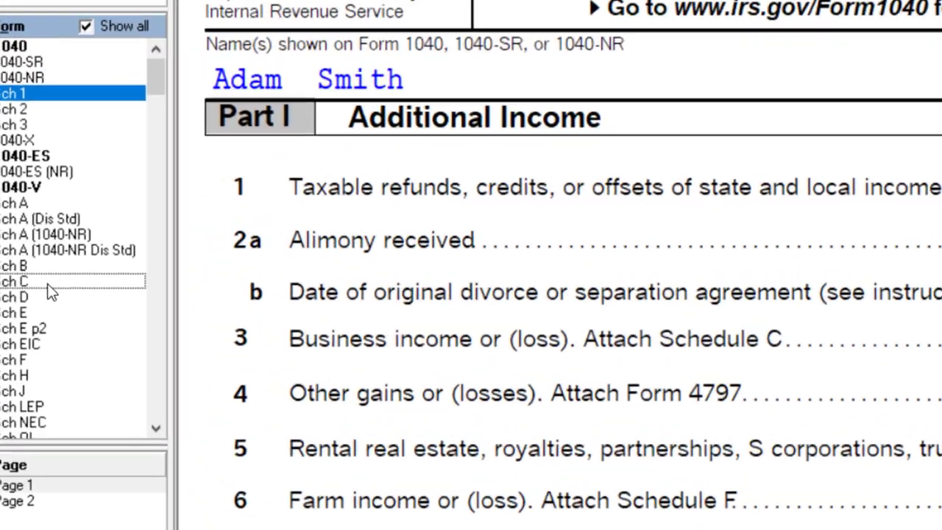
click(64, 285)
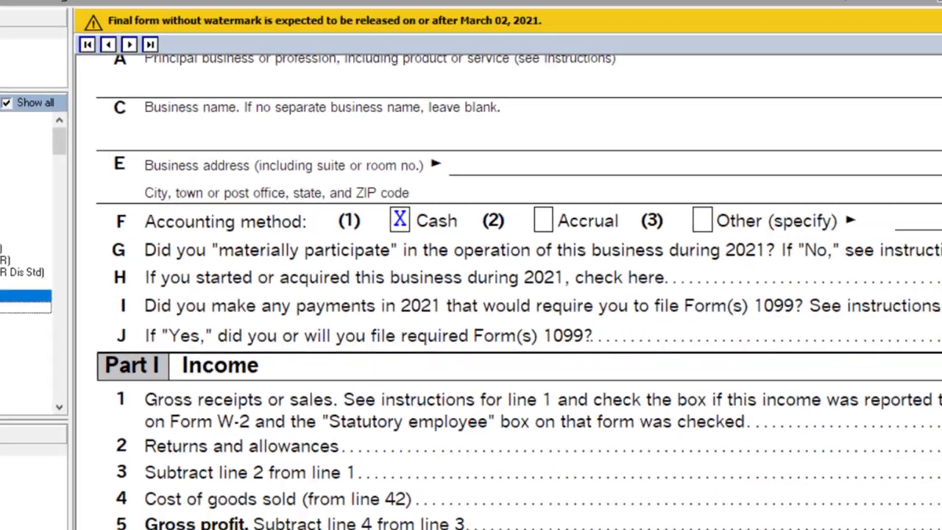
click(65, 307)
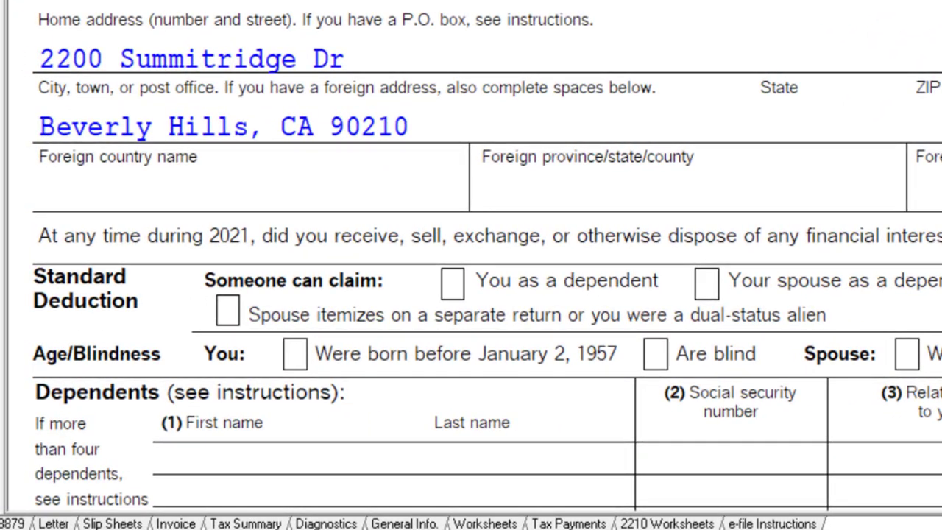
- Switch back to the Book1 workbook in Excel and rename Sheet2 as Income F1040
mouse_move(648, 513)
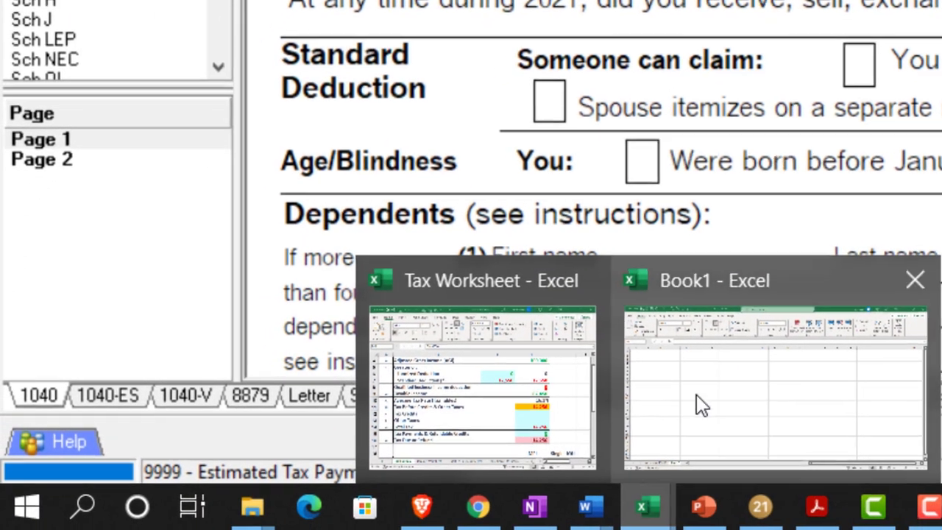
click(484, 420)
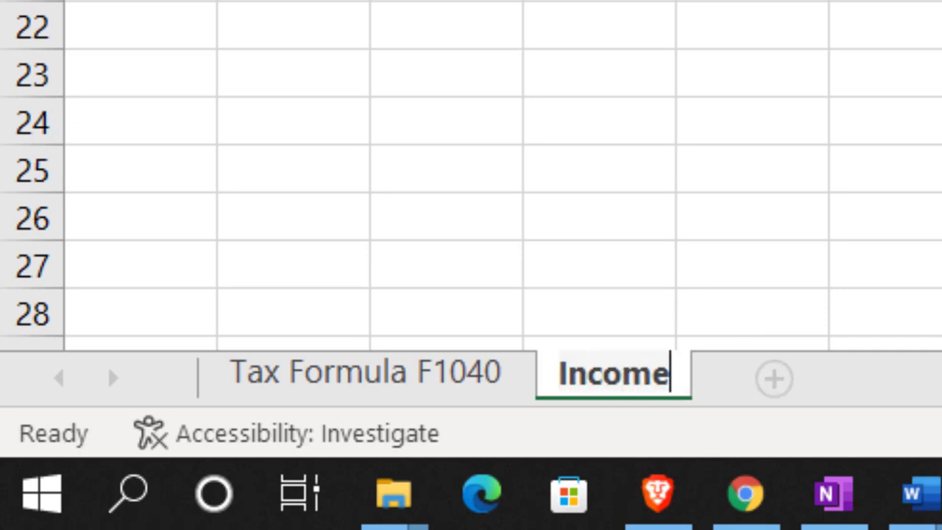
text(1040)
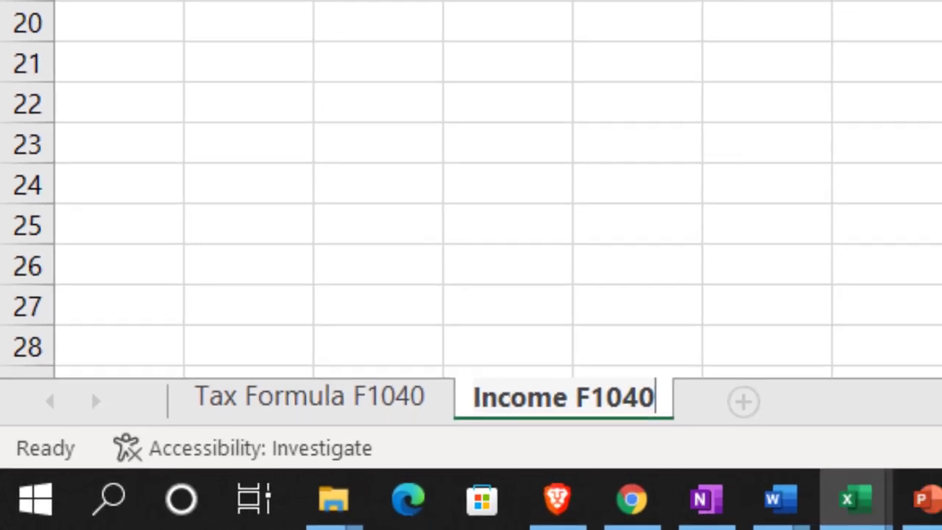
key(Return)
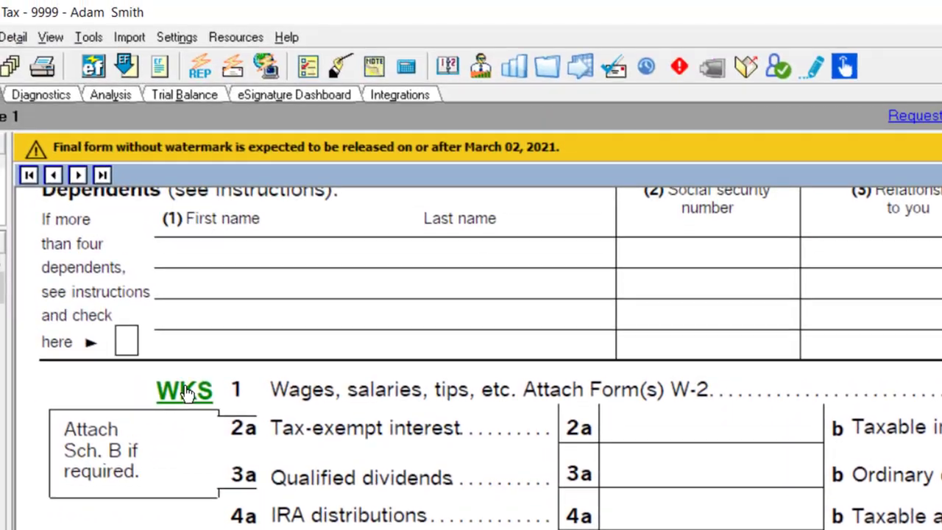
- In Lacerte, review the wage schedule worksheet behind line 1 of Form 1040 and close it
click(184, 391)
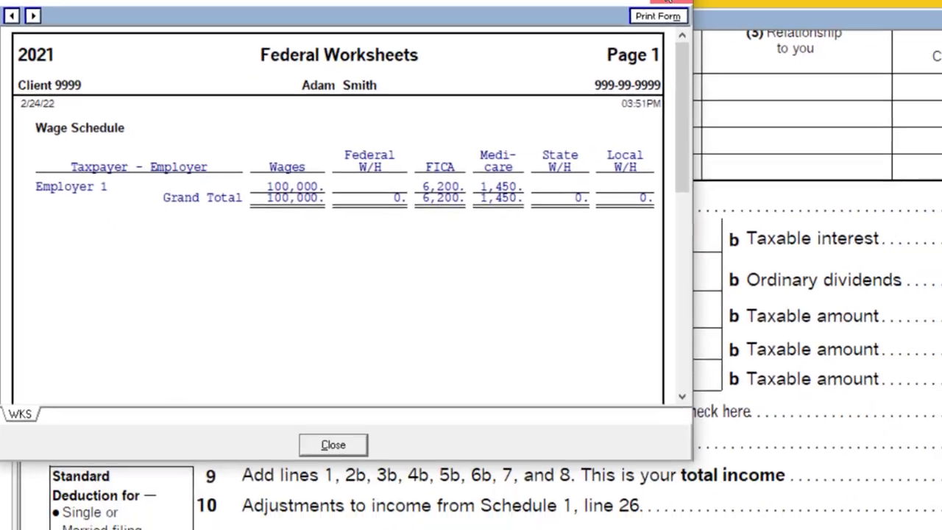
click(326, 444)
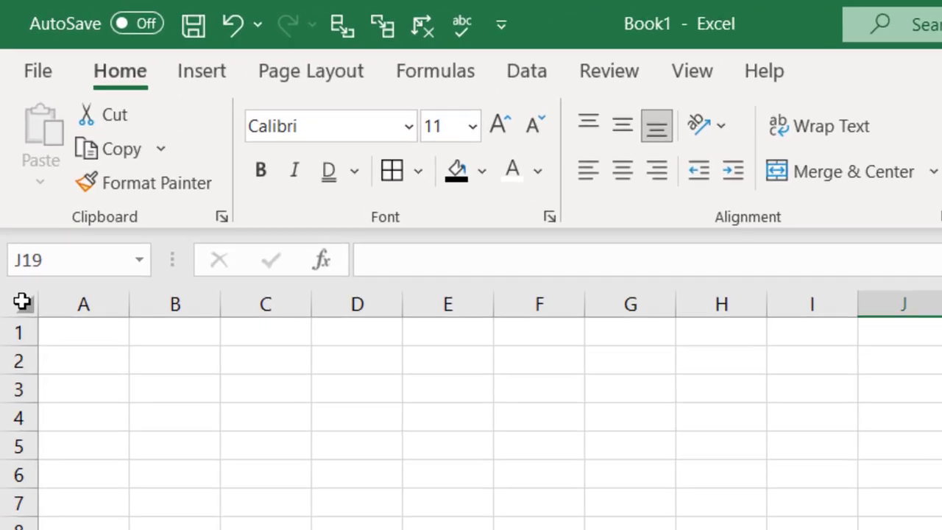
- Format all cells of the Income F1040 sheet as Currency with negative numbers in red parentheses
click(23, 267)
click(234, 443)
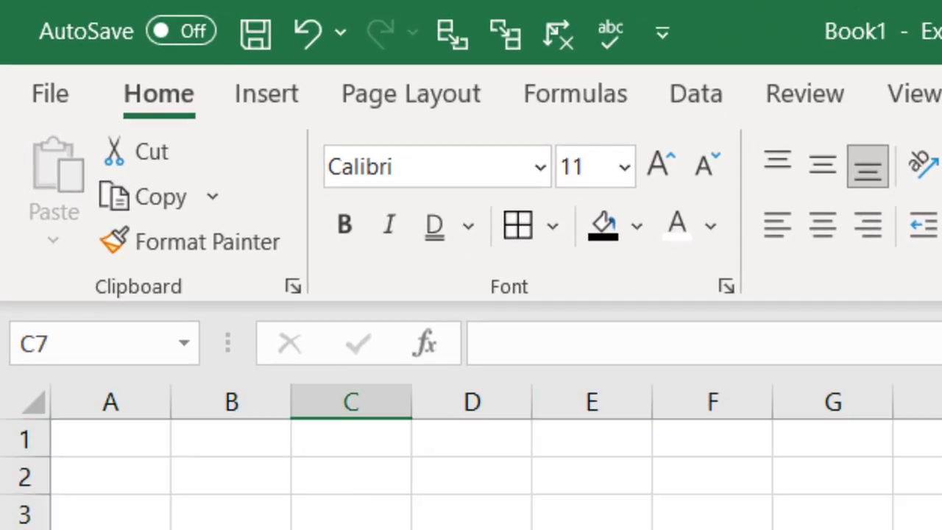
key(ctrl+a)
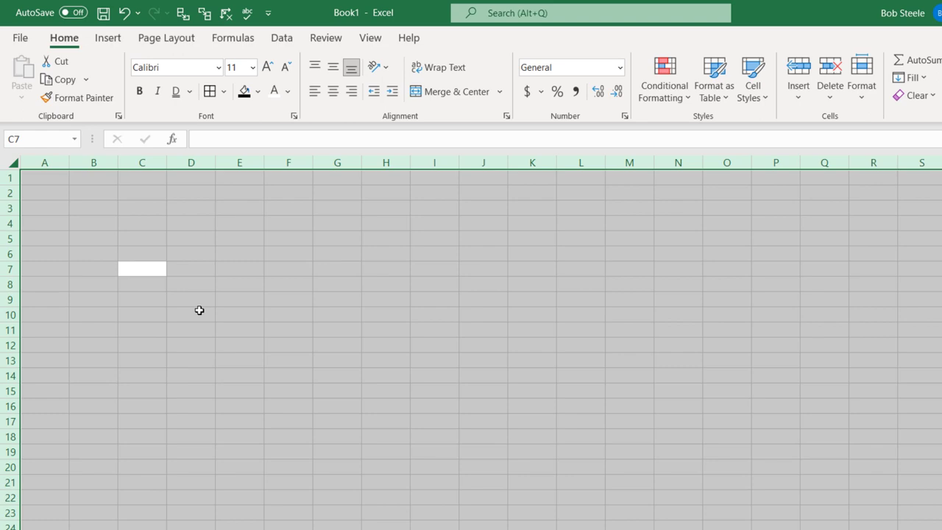
right_click(199, 309)
click(246, 516)
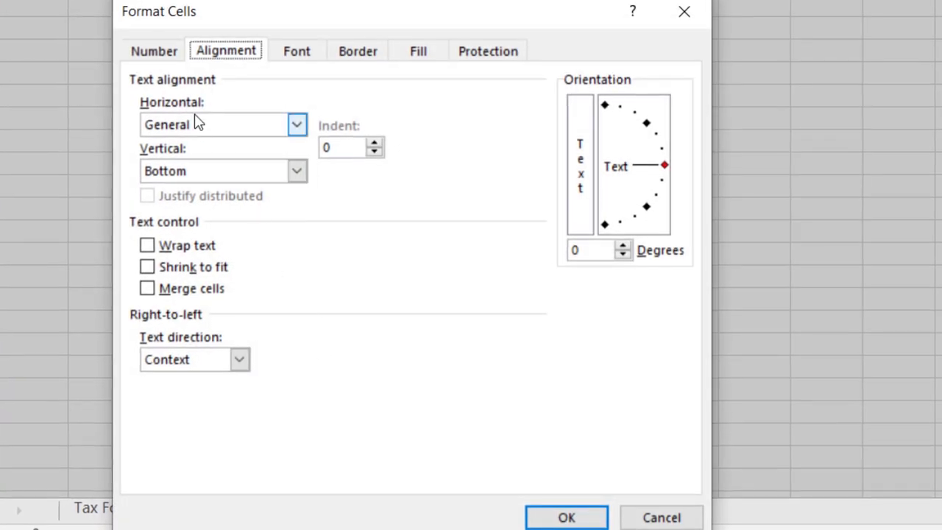
click(156, 59)
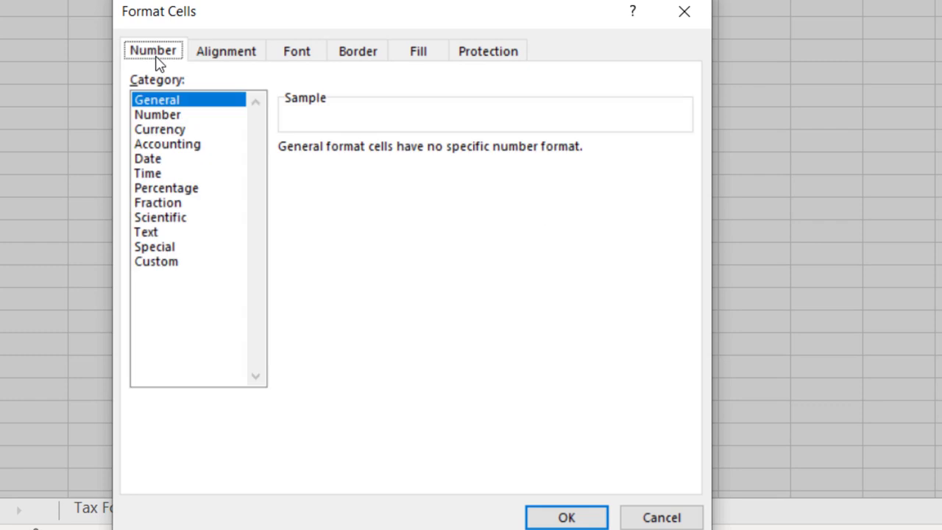
click(185, 129)
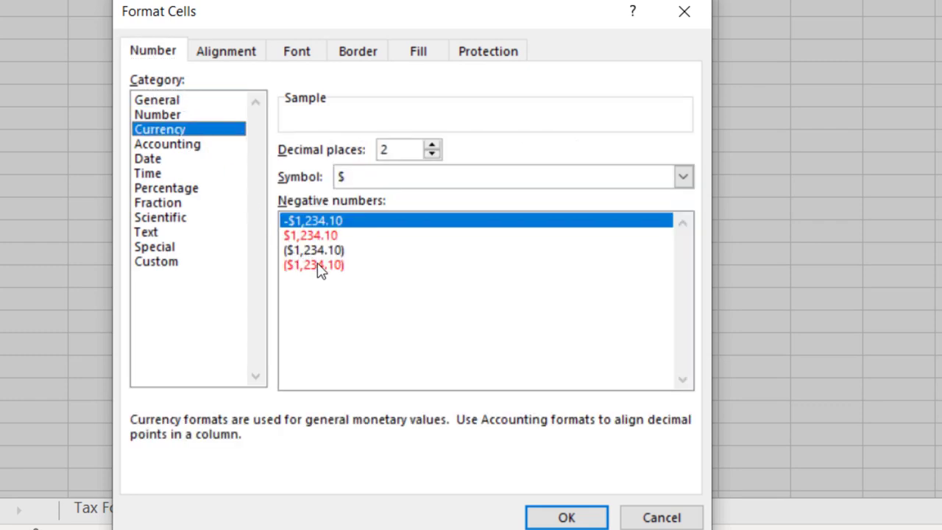
click(321, 266)
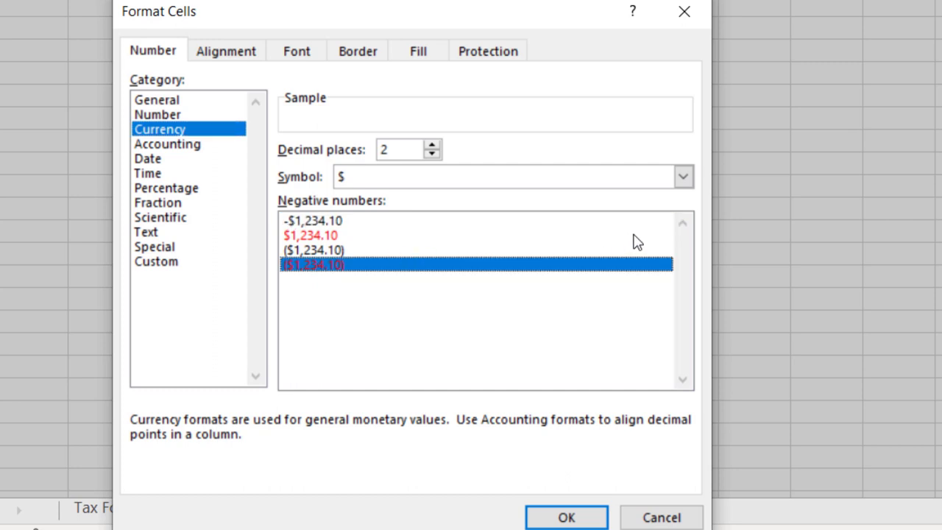
- Set the currency symbol to None and the decimal places to 0, and apply the number format to the whole sheet
click(684, 178)
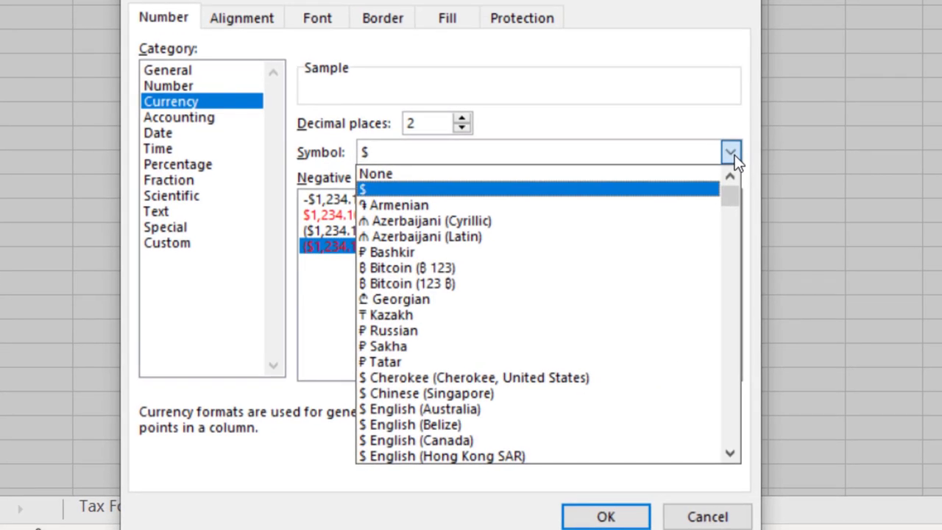
click(416, 174)
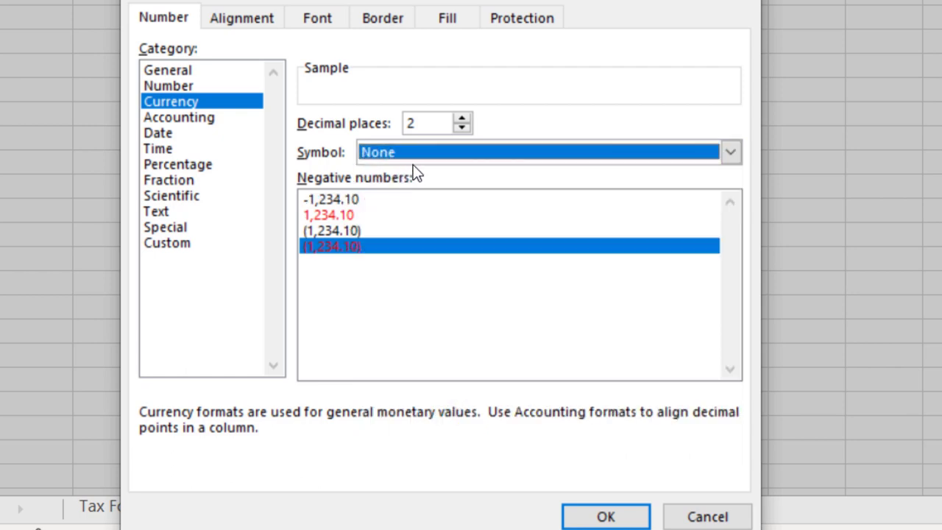
click(462, 129)
click(461, 128)
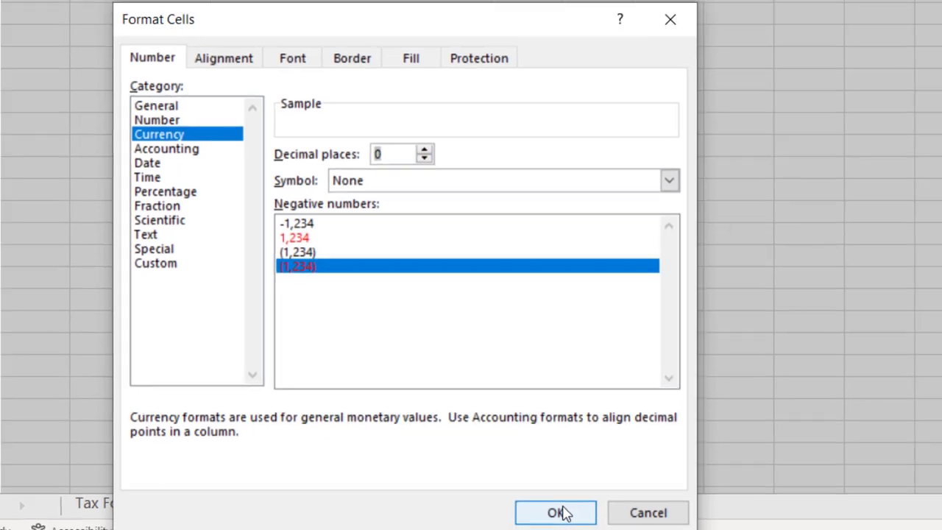
click(563, 513)
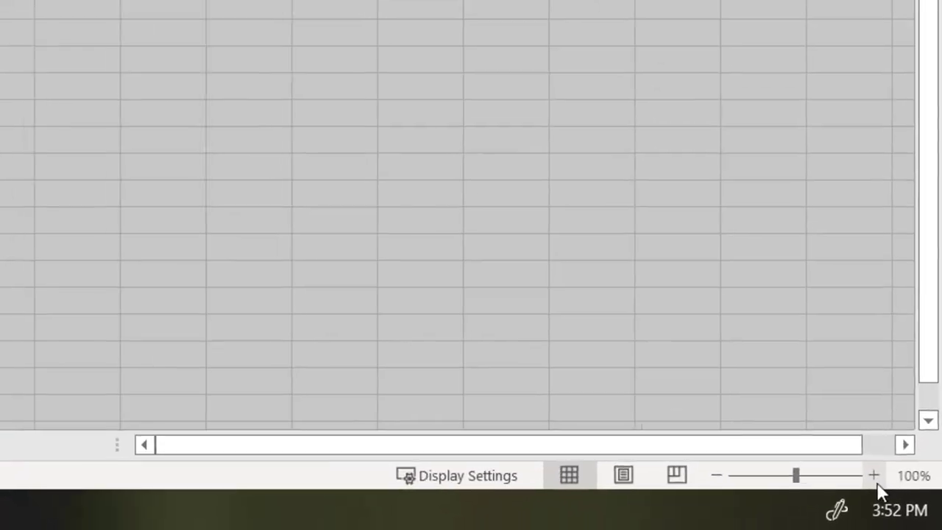
- Widen column A of the Income F1040 sheet to nearly three times its default width
click(873, 476)
click(873, 477)
click(873, 476)
click(873, 476)
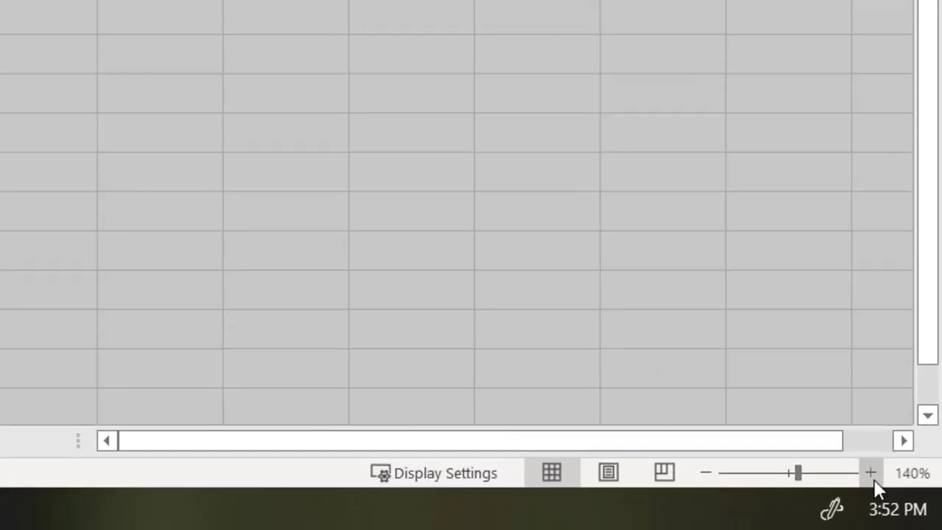
click(873, 476)
click(873, 476)
click(873, 476)
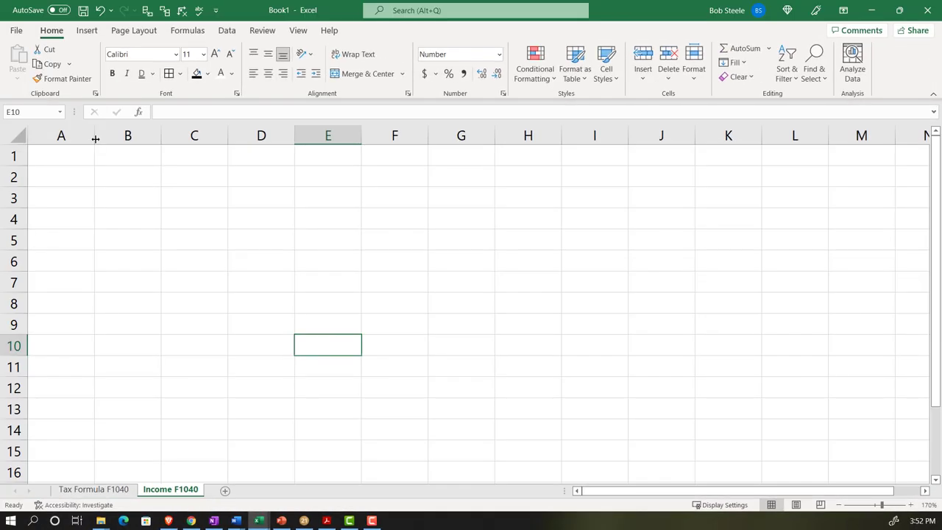
drag(95, 135, 307, 208)
- Enter the heading "W-2 Income:" in cell A1
click(141, 226)
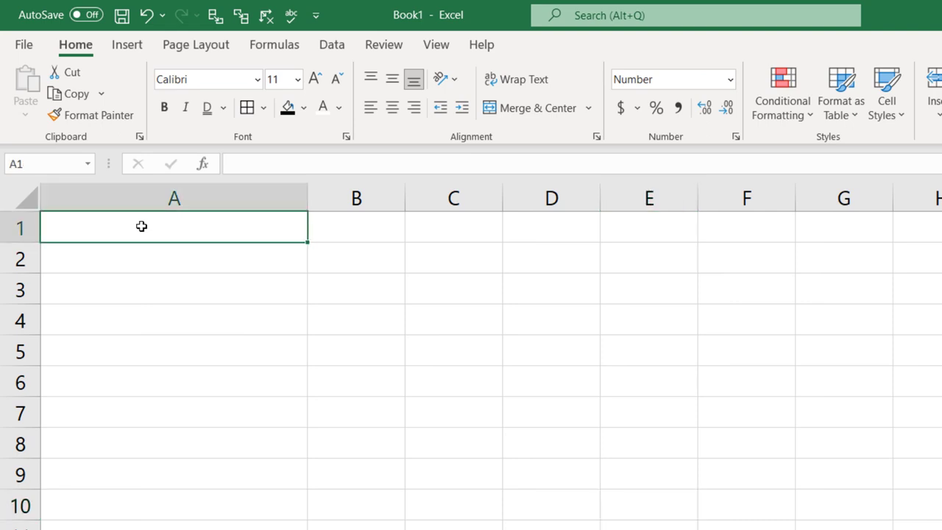
text(W)
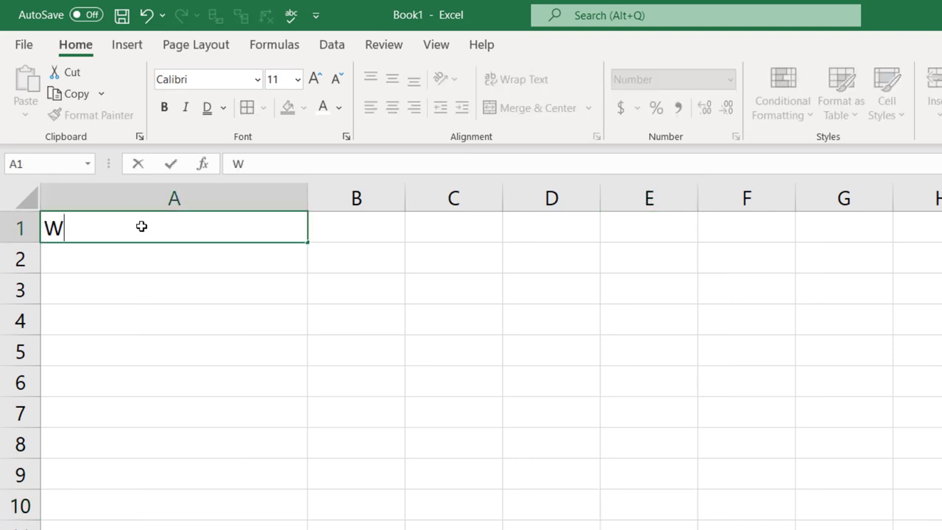
text(-)
text(2 C)
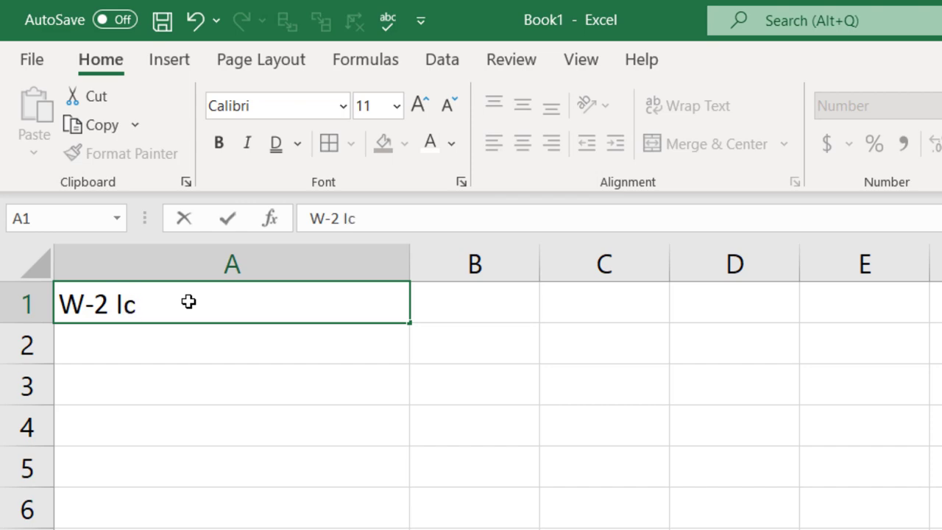
text(ncome)
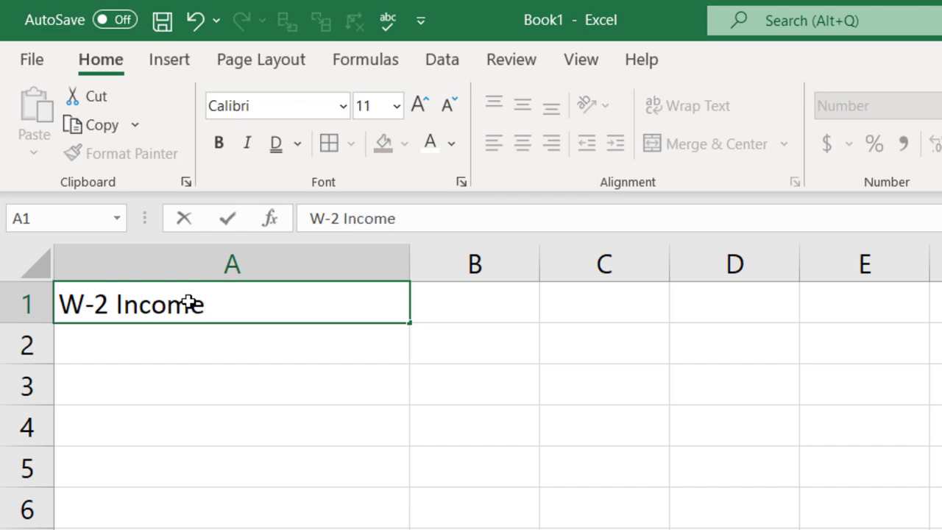
text(:)
key(Return)
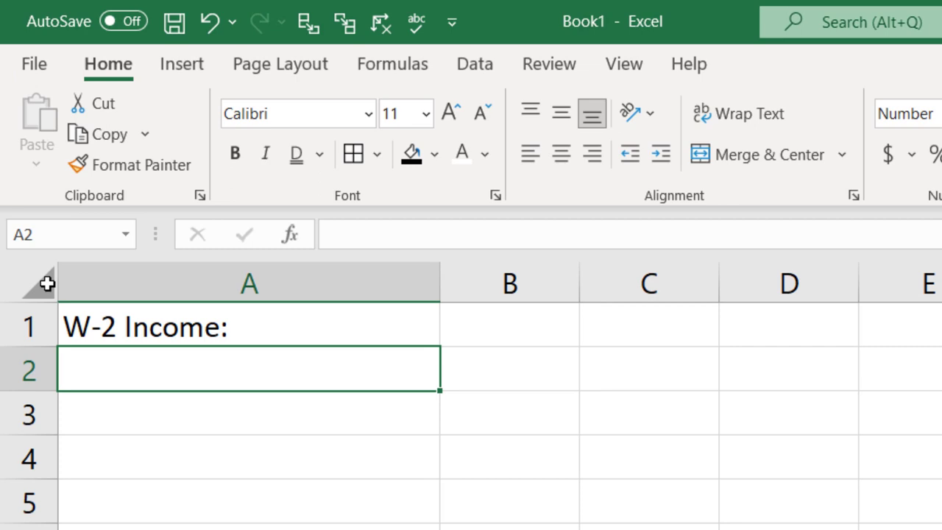
- Make the text of the entire Income F1040 sheet bold
click(21, 162)
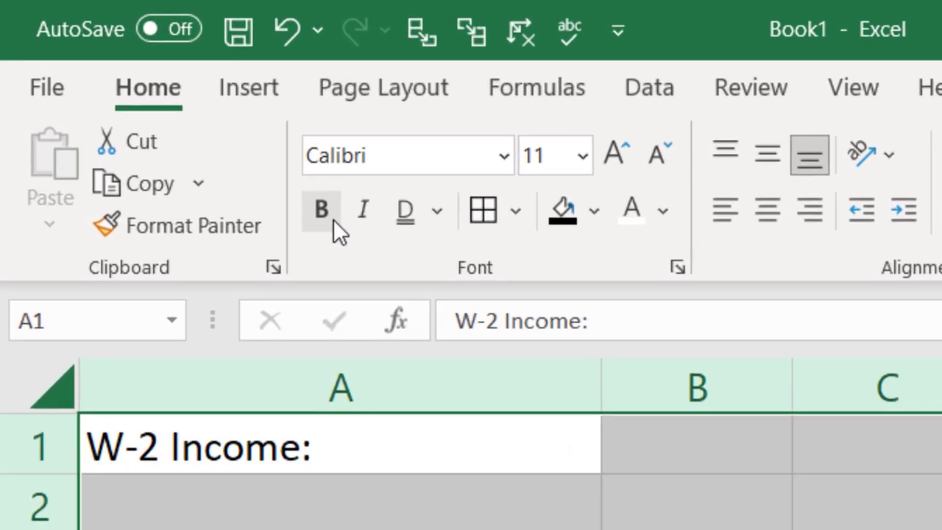
click(331, 218)
click(353, 508)
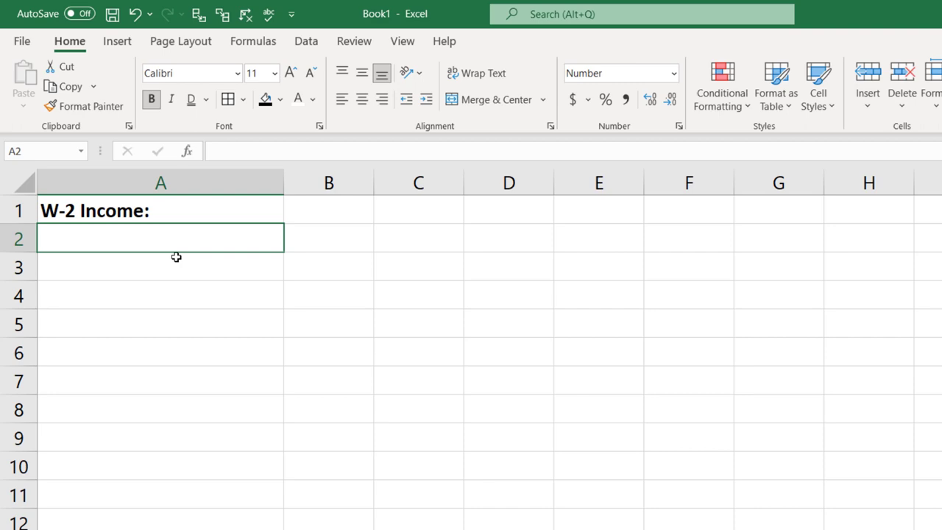
- Enter "Employer 1" in cell A2 and its wage amount of 100000 in cell B2
text(Em)
key(BackSpace)
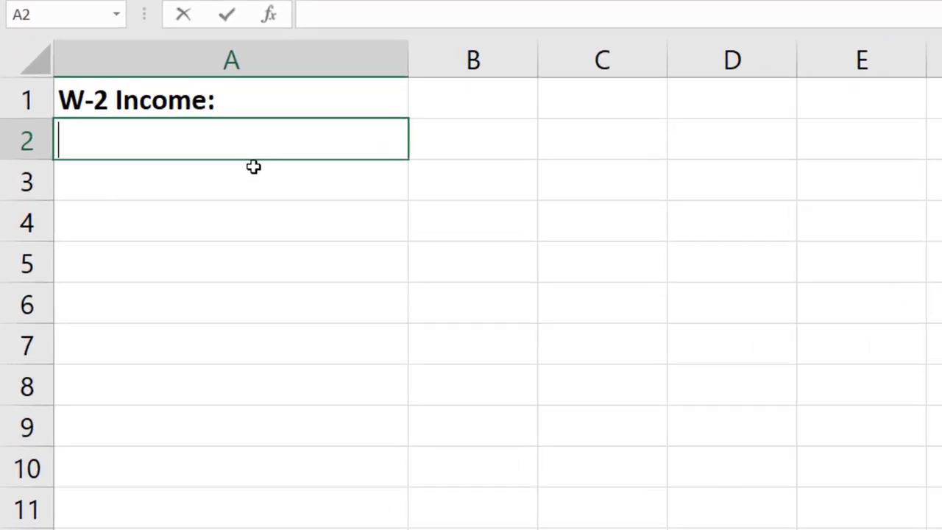
text(Employer)
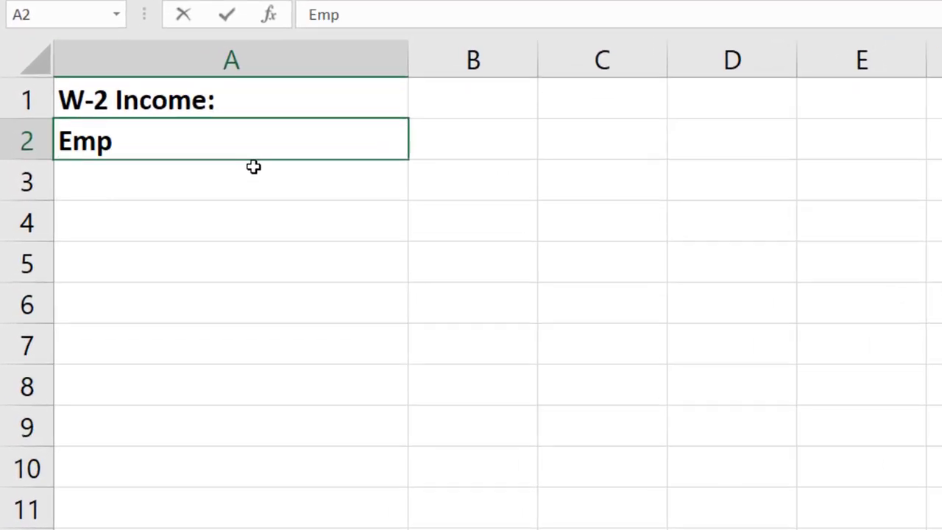
text( 1)
key(Tab)
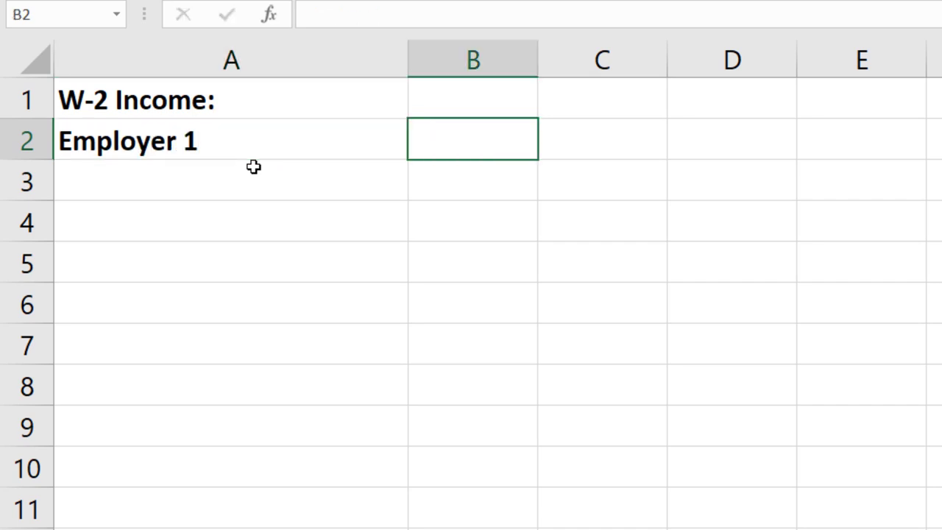
text(100000)
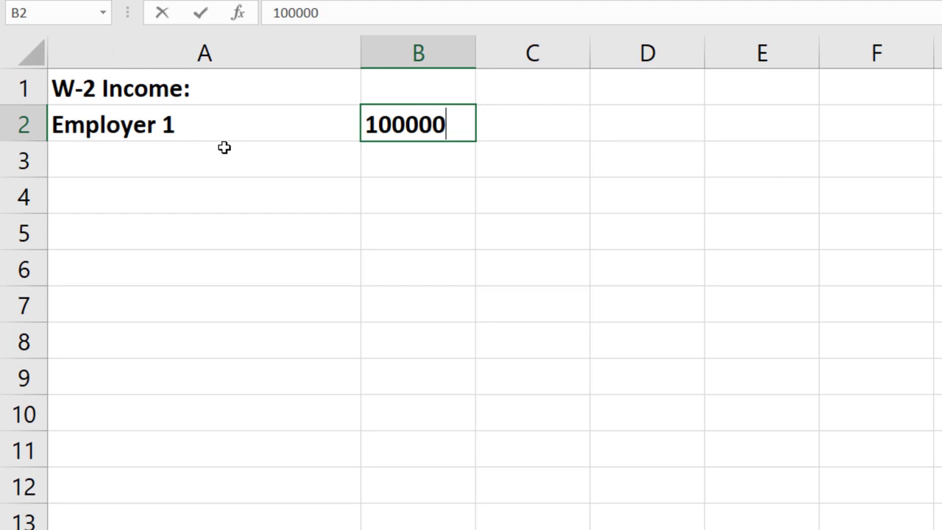
key(Return)
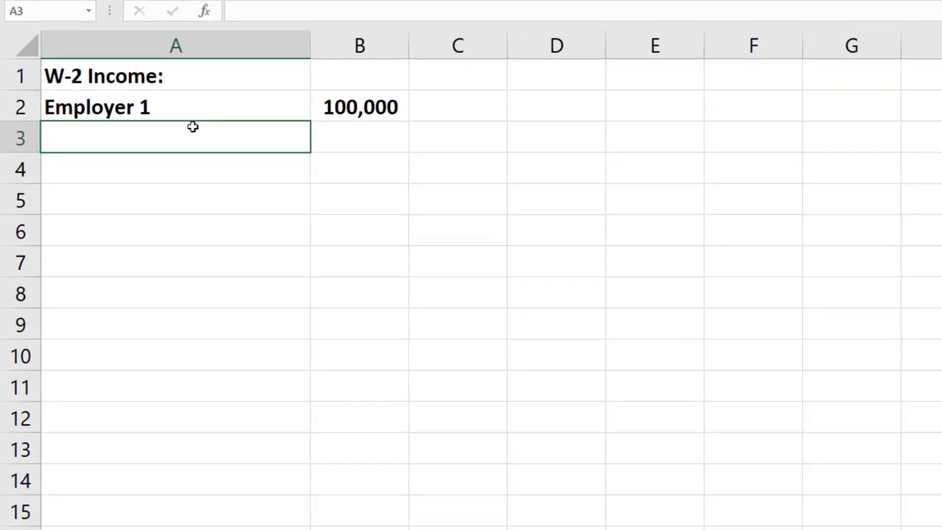
- Review the lower rows of the Tax Formula F1040 sheet and return to the Income F1040 sheet
click(281, 480)
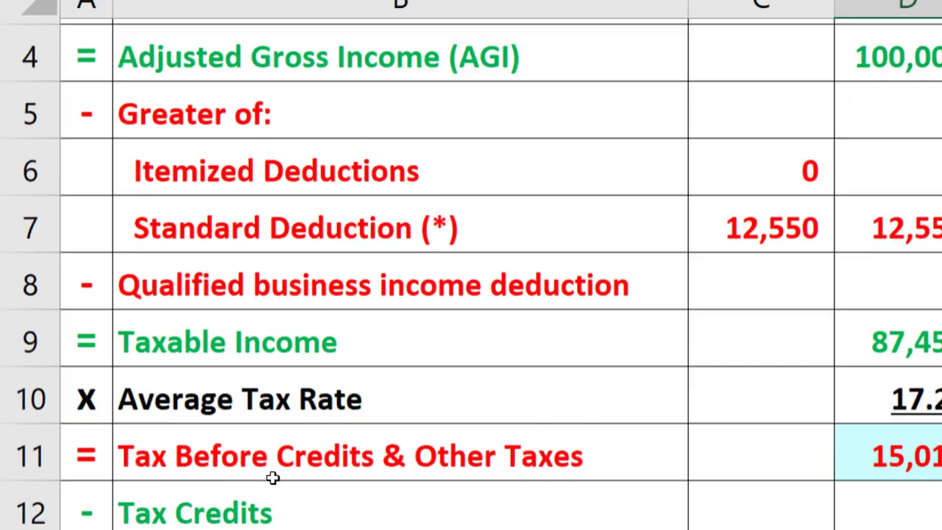
scroll(272, 478, down, 3)
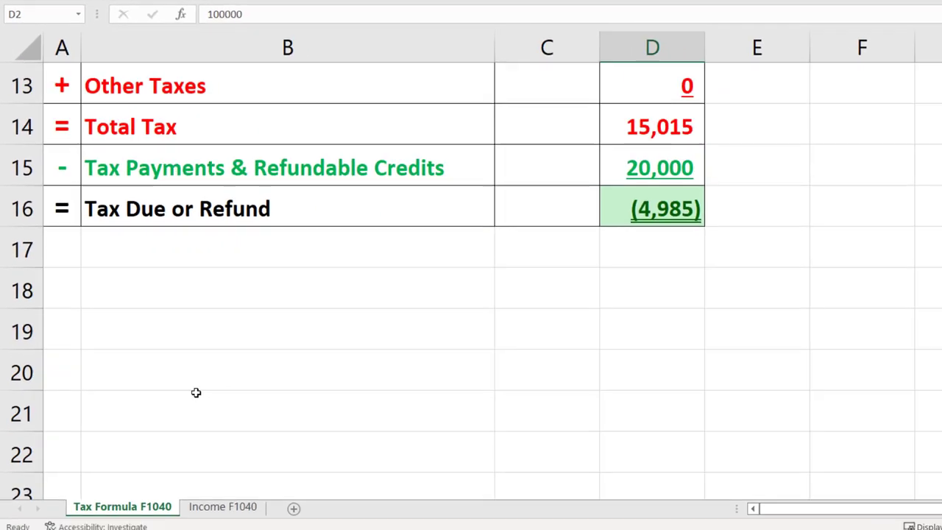
scroll(196, 391, up, 1)
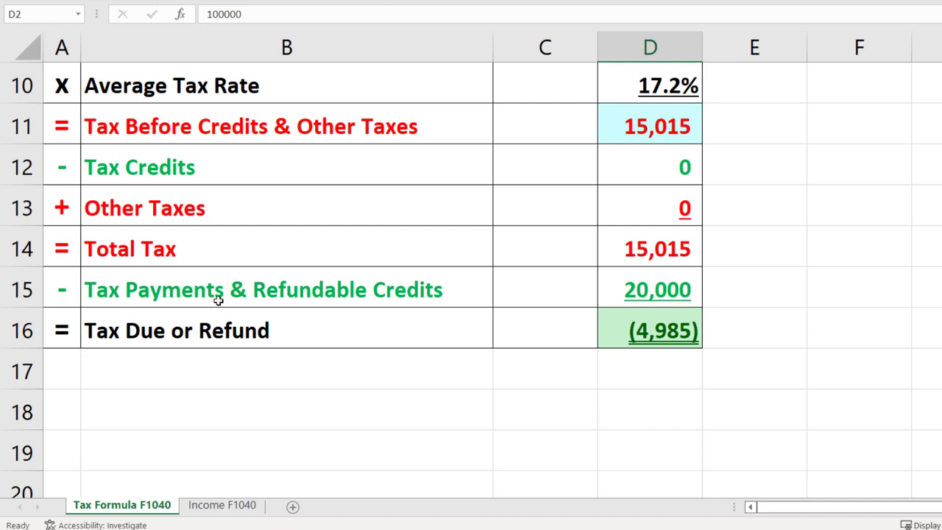
click(221, 505)
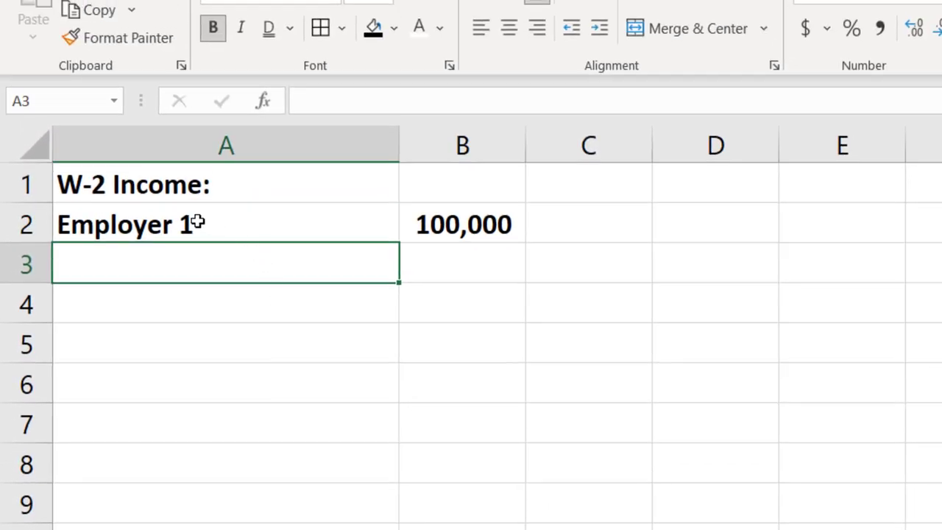
- Apply all borders and the recently used light blue fill to the W-2 entry range A2:B12
drag(198, 223, 463, 452)
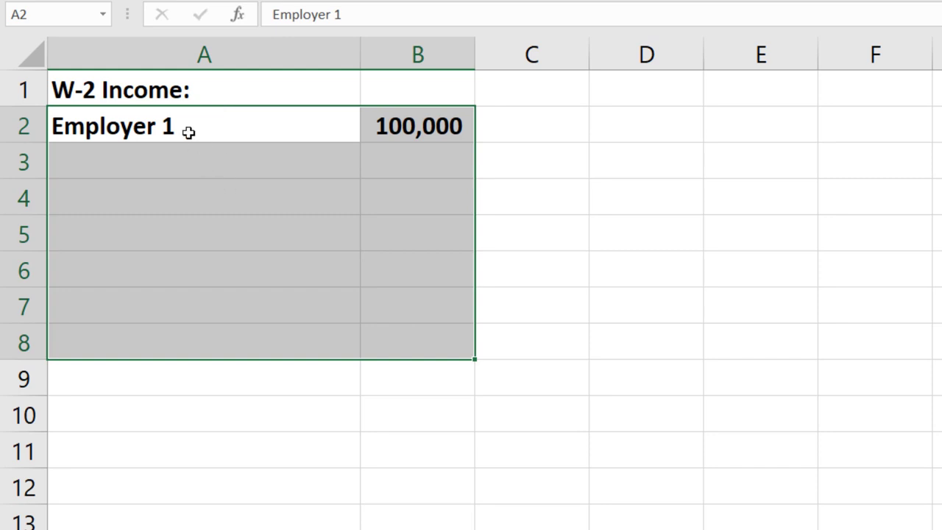
drag(188, 131, 385, 497)
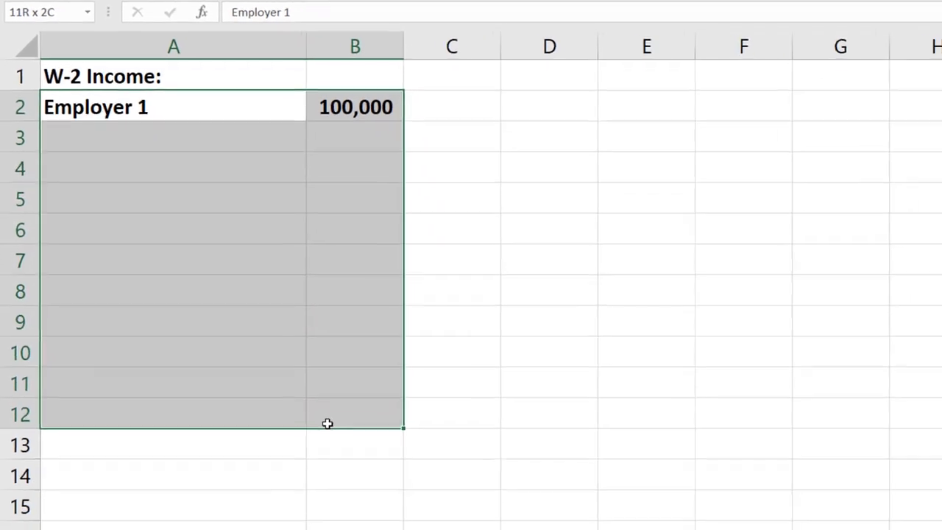
drag(328, 424, 328, 423)
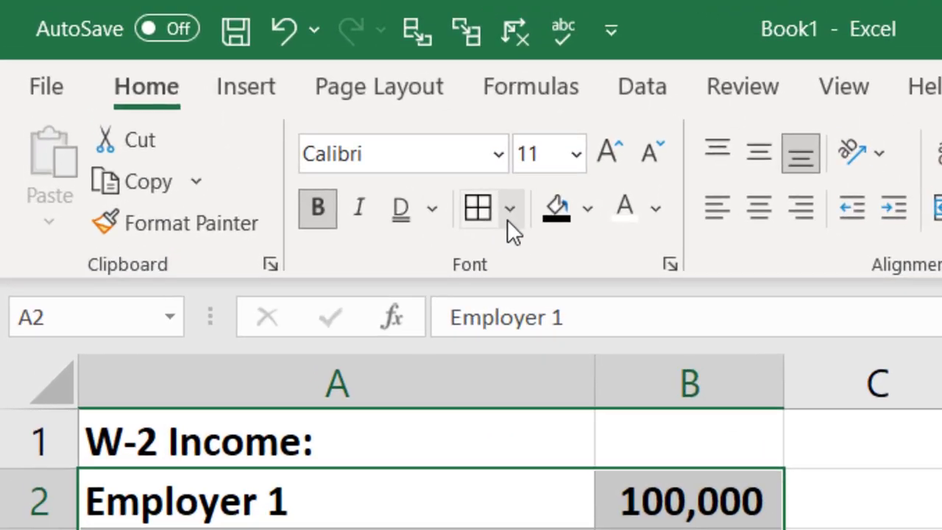
click(585, 216)
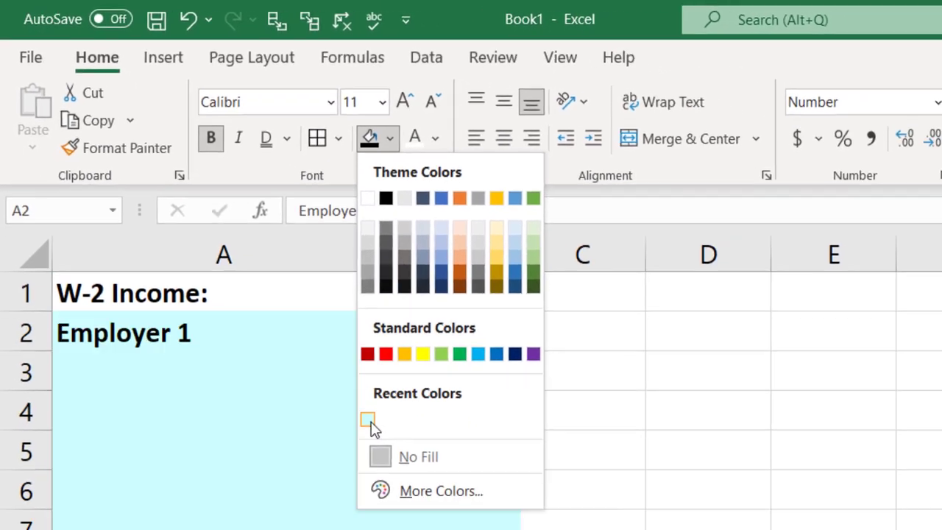
click(407, 464)
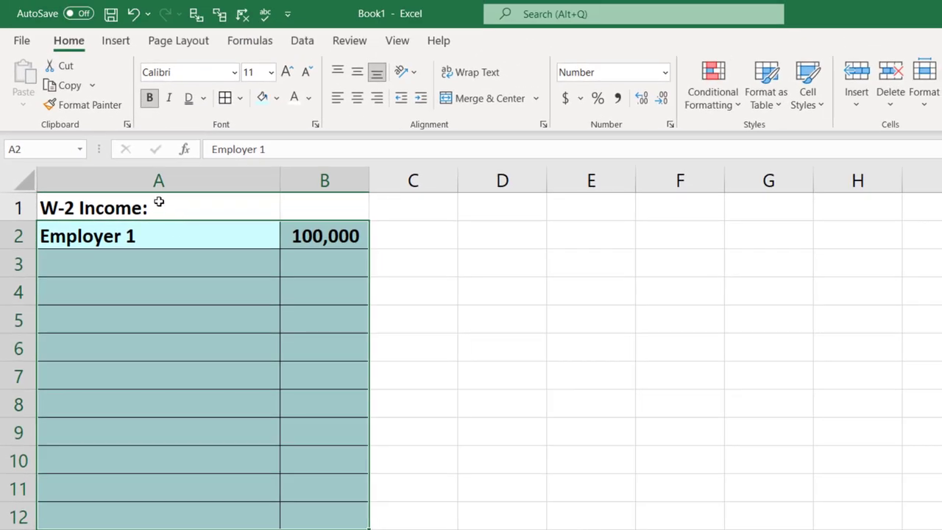
- Format the W-2 Income header cells A1:B1 with a black fill and white text
click(159, 202)
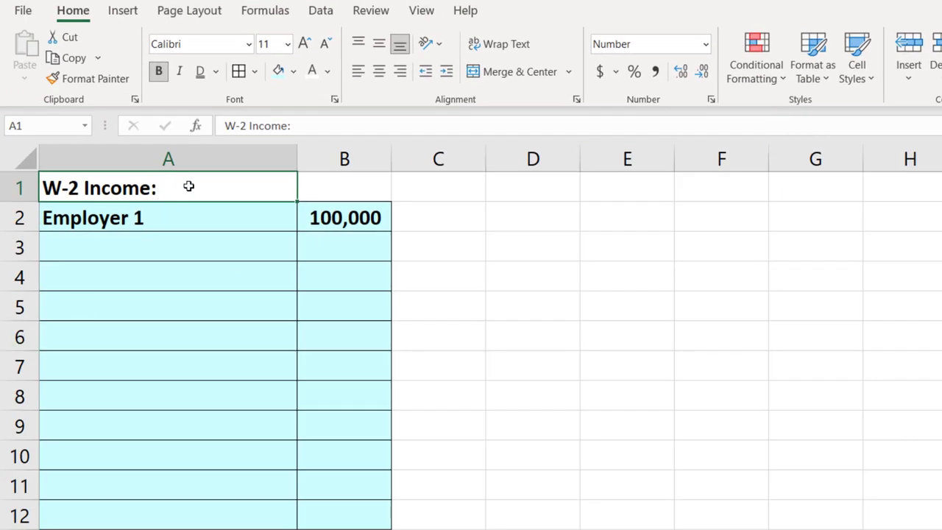
drag(189, 186, 315, 186)
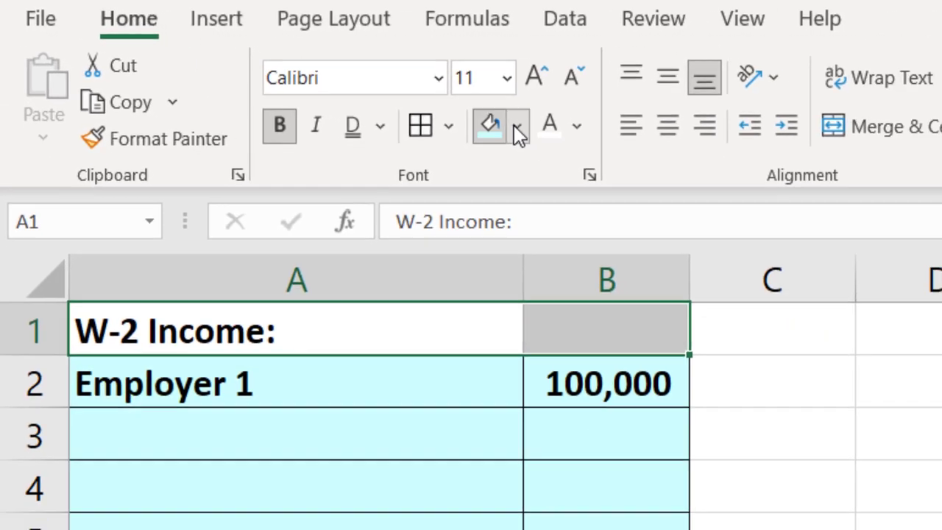
click(672, 163)
click(661, 269)
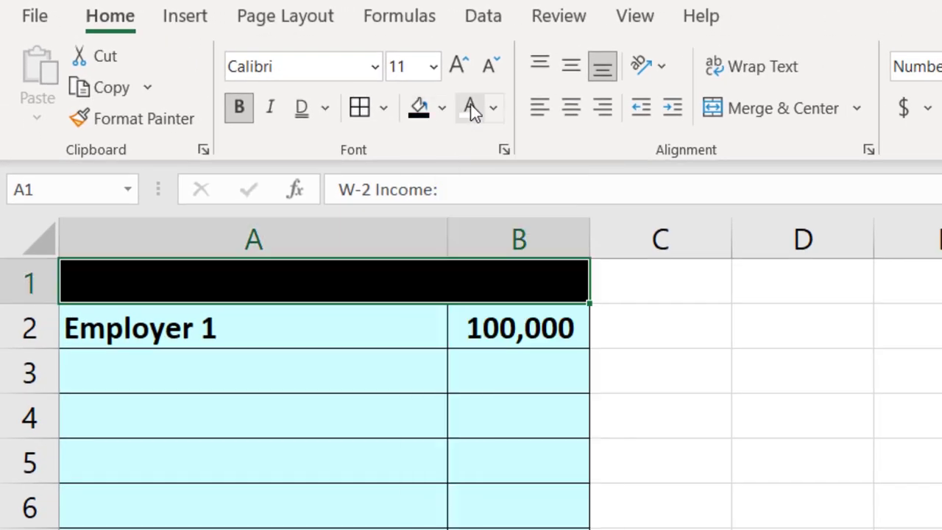
click(471, 108)
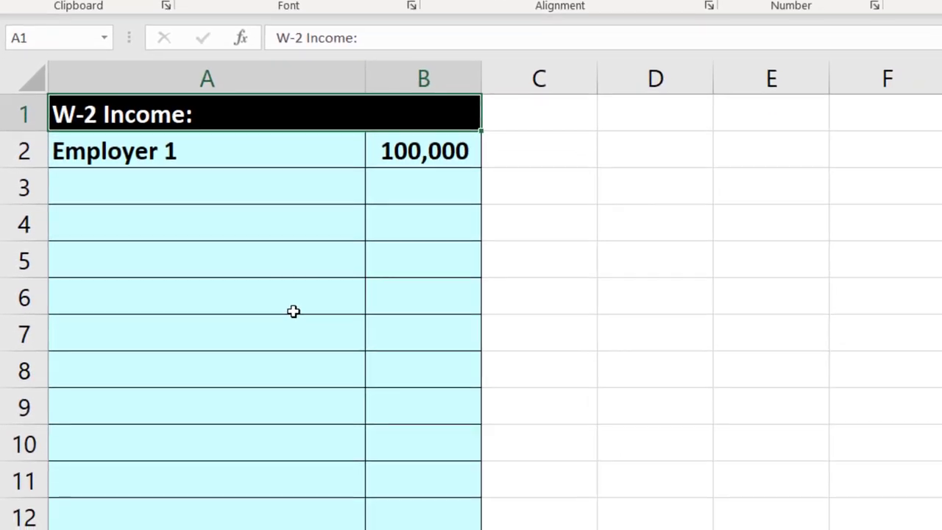
- Label the last row of the W-2 table "Total W-2 Income" in cell A12
click(351, 521)
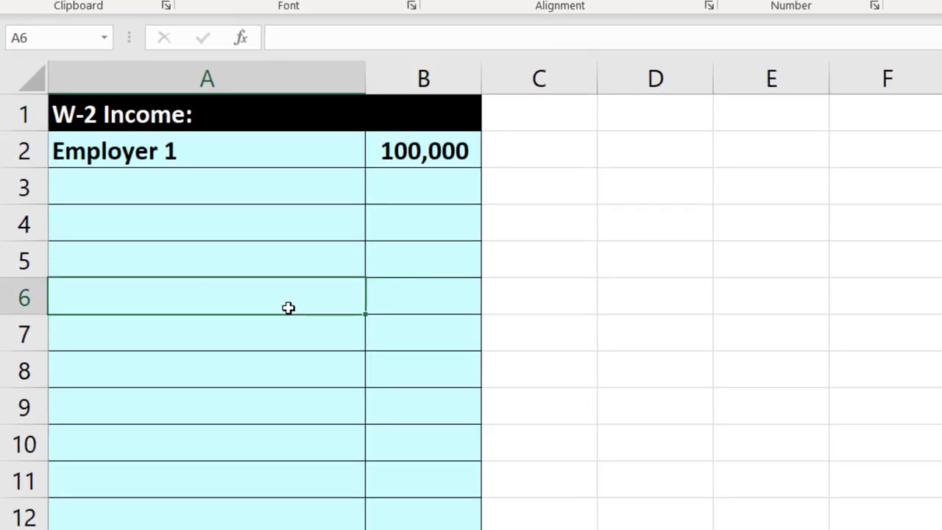
click(273, 517)
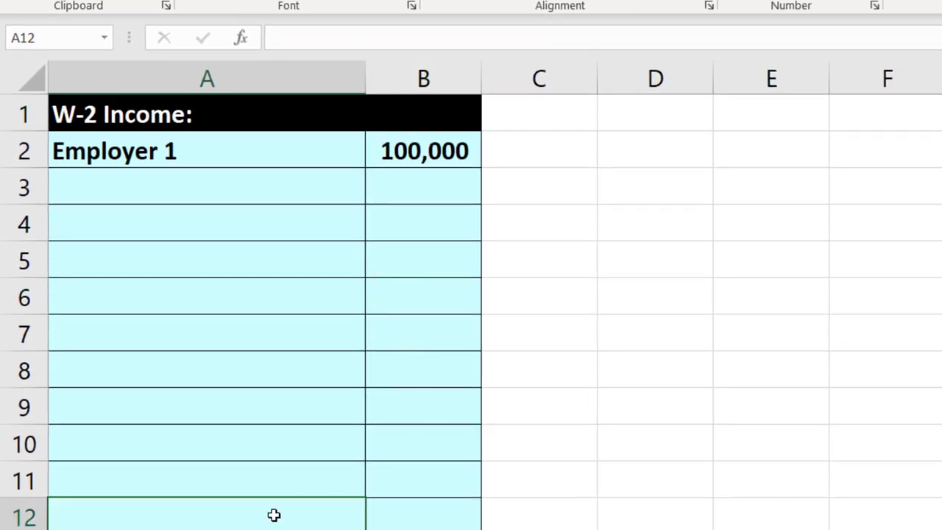
text(Total W-2)
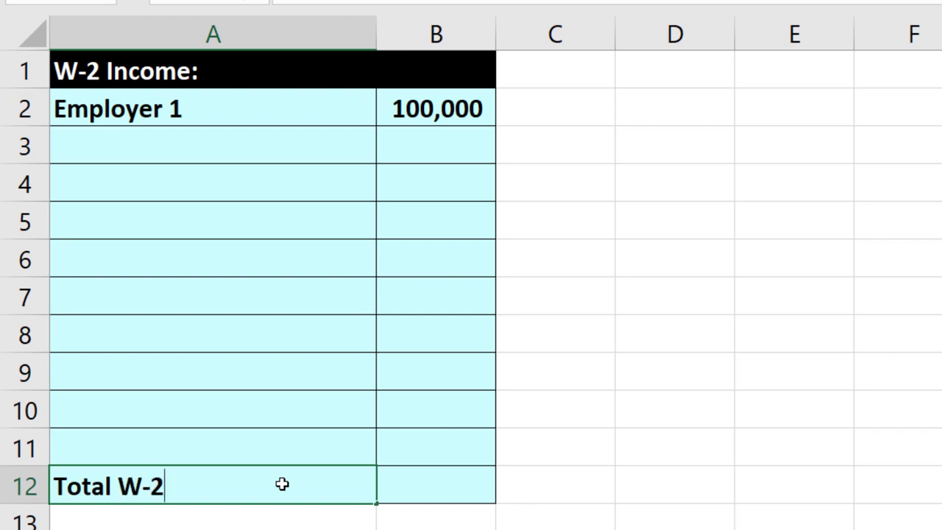
text( INcome)
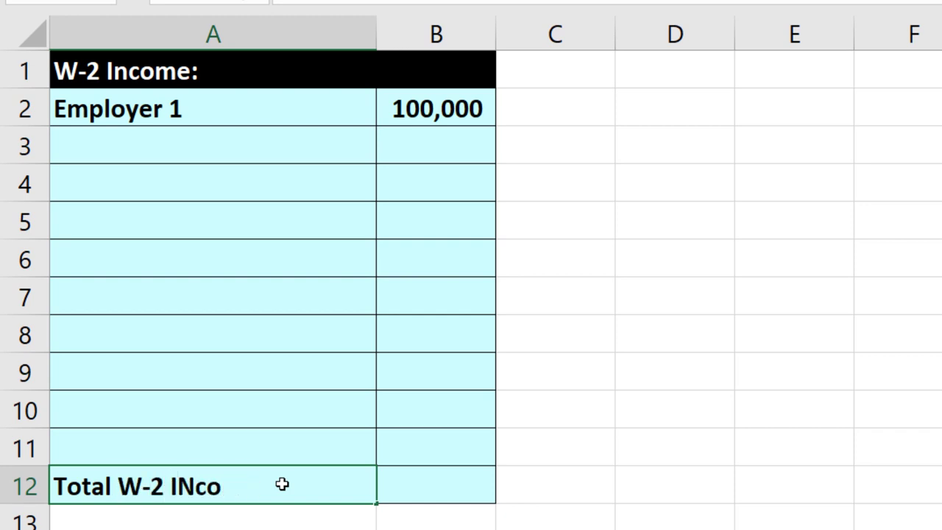
key(BackSpace)
key(BackSpace)
key(BackSpace)
text(ncome)
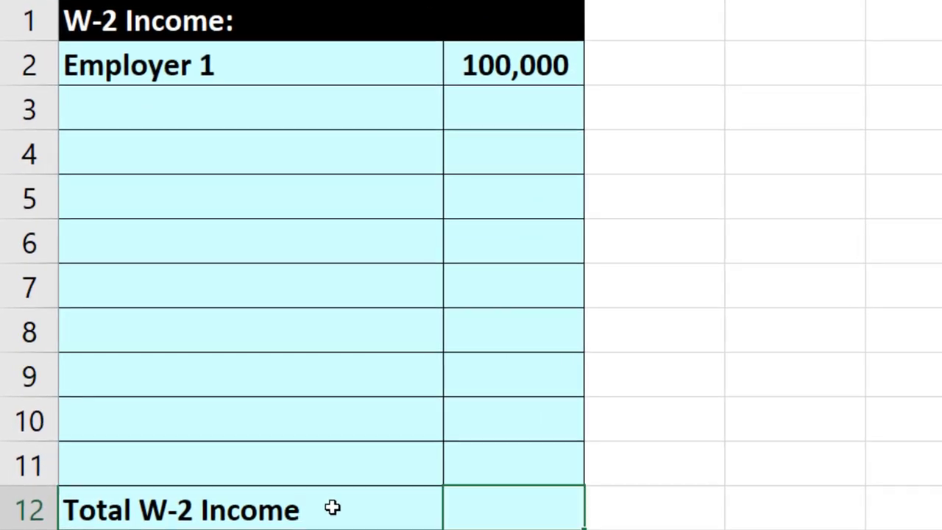
key(Tab)
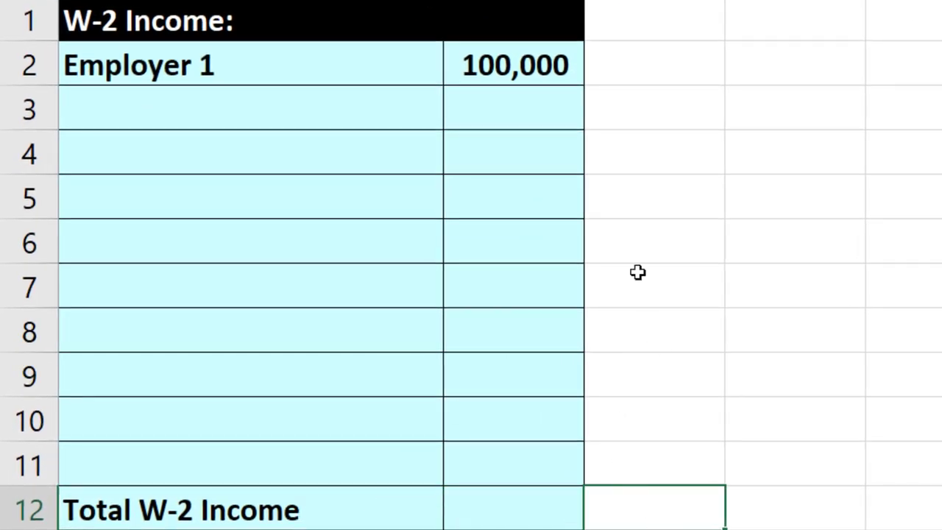
- Total the W-2 amounts in the outer column by entering a SUM of B2:B12 in cell C12
text(=sum()
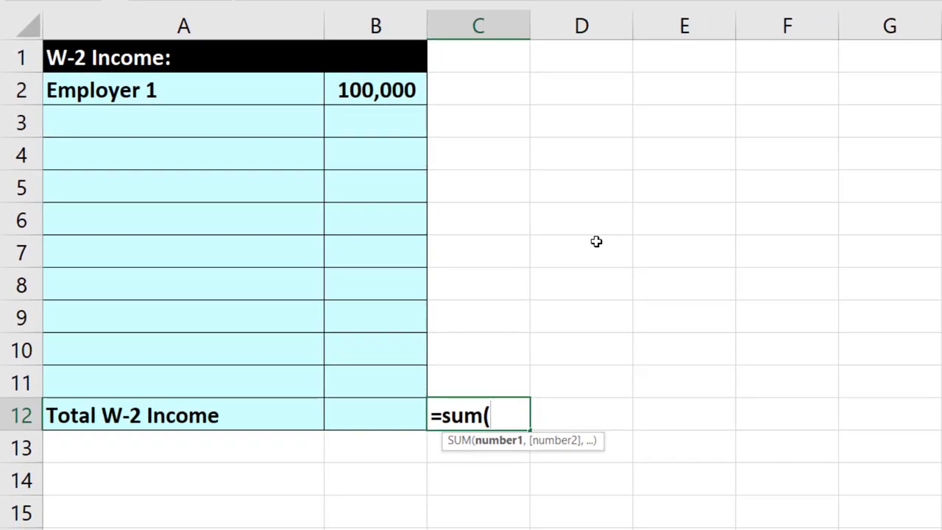
key(Left)
key(shift+Up)
key(shift+Up)
key(shift+Up)
key(shift+Up)
key(shift+Up)
key(shift+Up)
key(shift+Up)
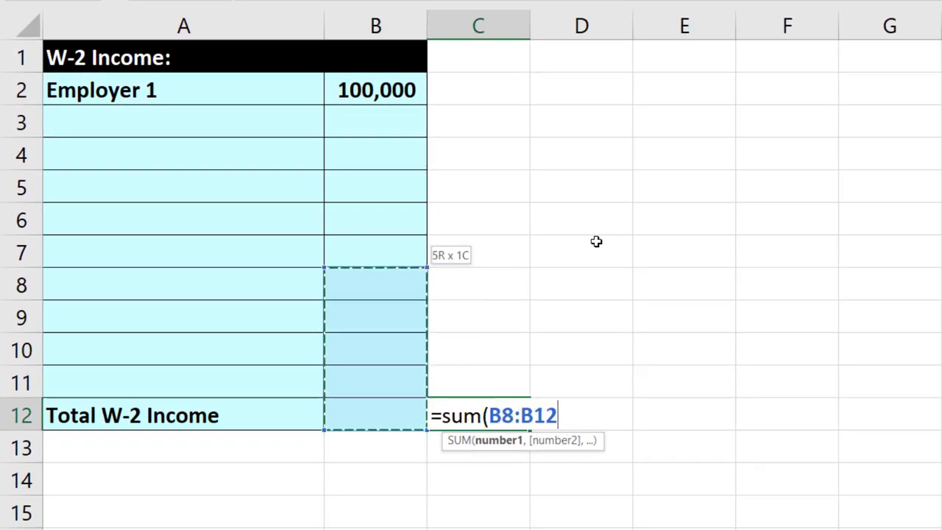
key(shift+Up)
key(shift+Up)
key(shift+Up)
key(Return)
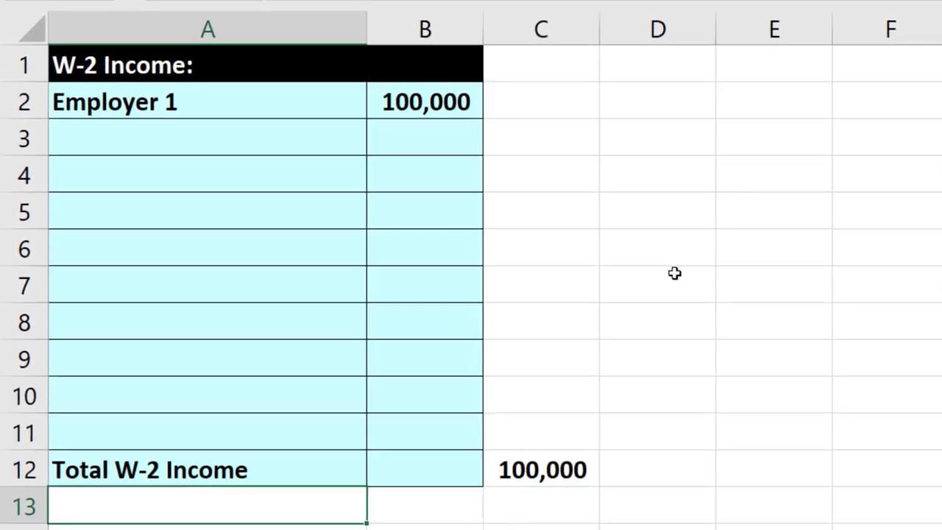
key(Right)
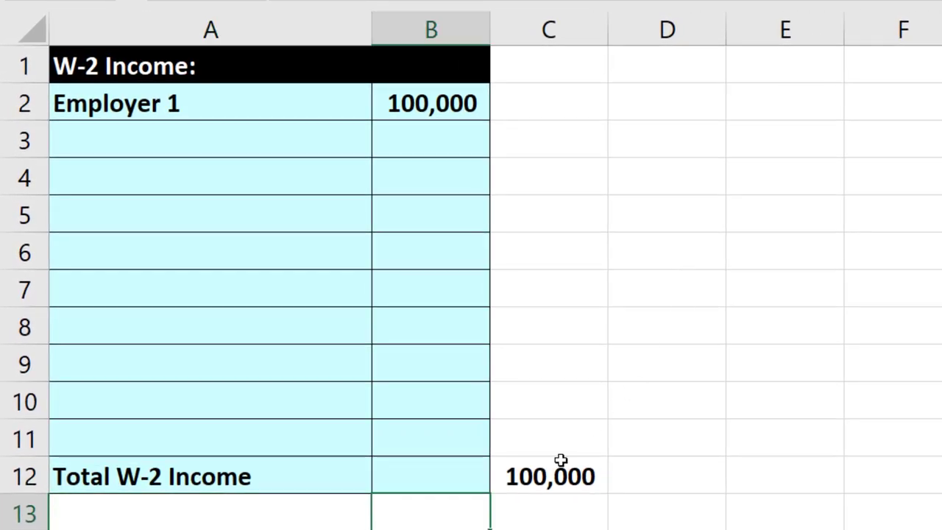
click(551, 476)
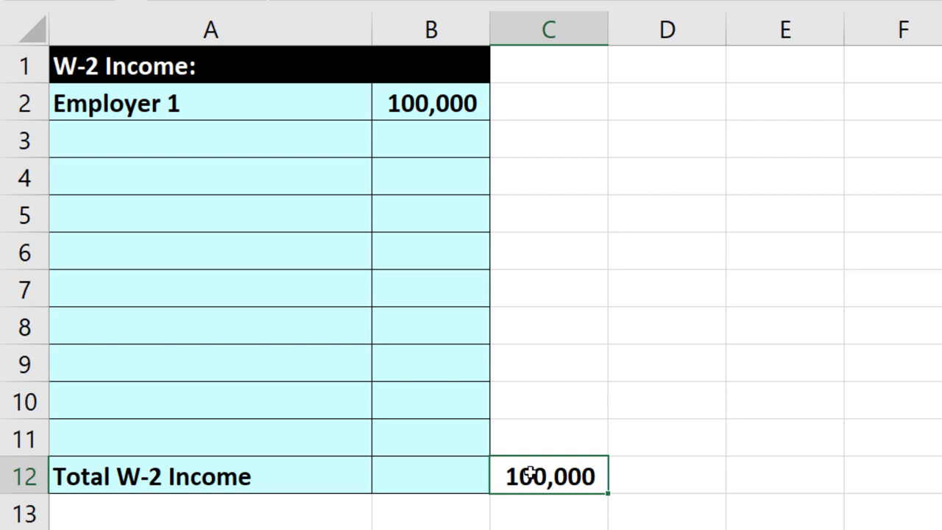
- Enter the label "Total Income Form 1040" in cell A14
click(164, 455)
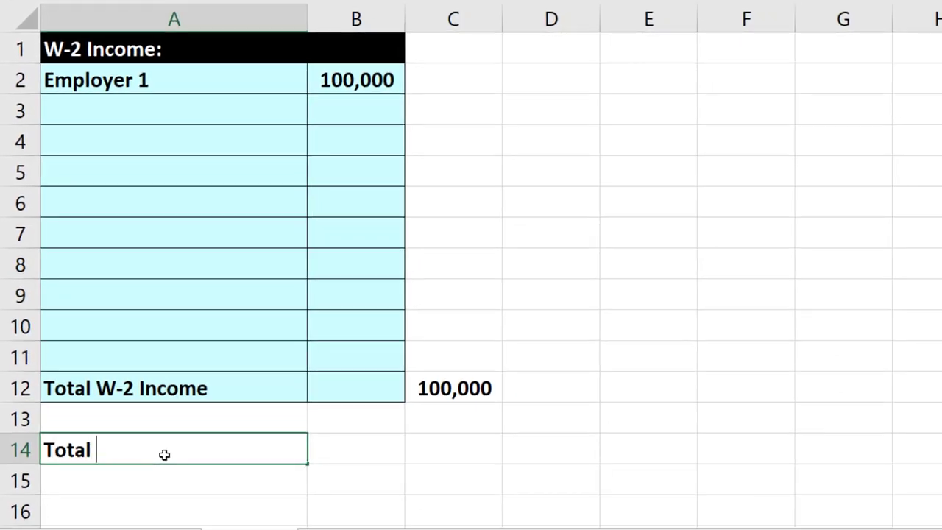
text(Total Income)
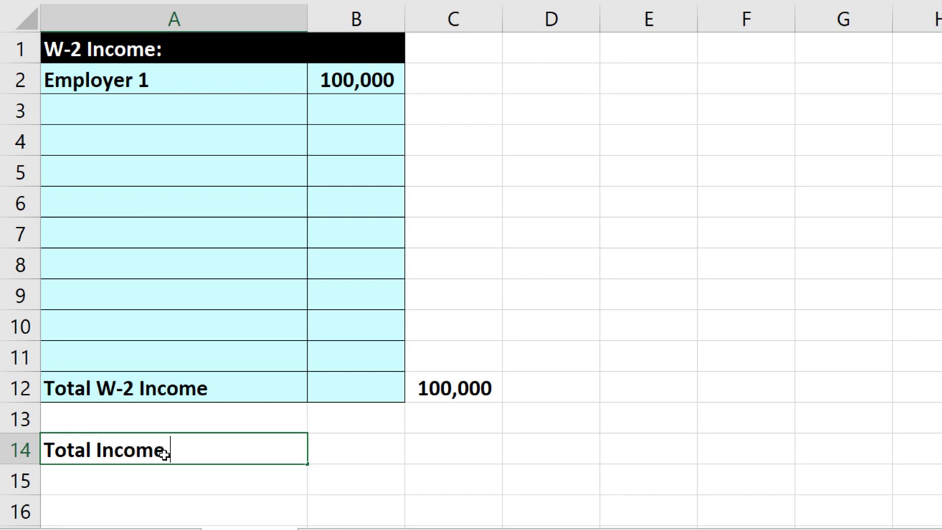
text( Form 1040)
key(Return)
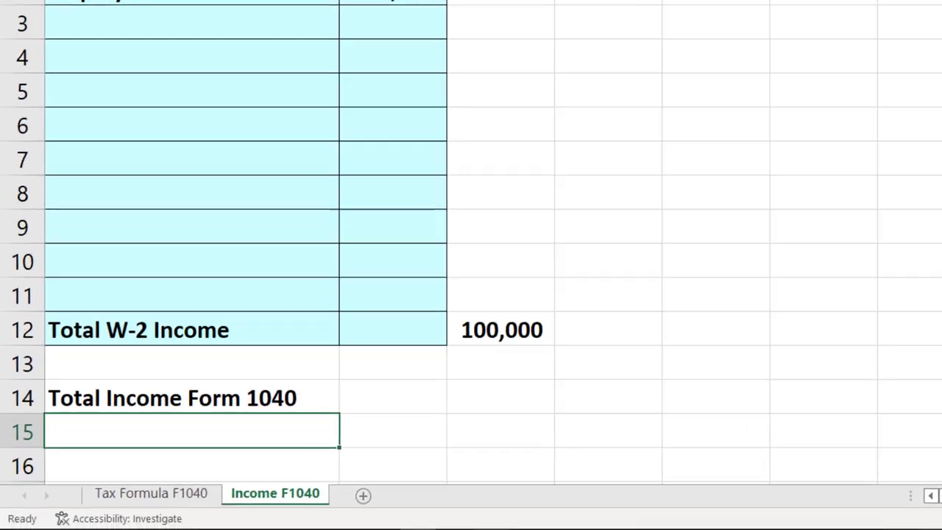
- Calculate total Form 1040 income in cell C14 with a SUM of C12:C13 and check the formula
click(626, 509)
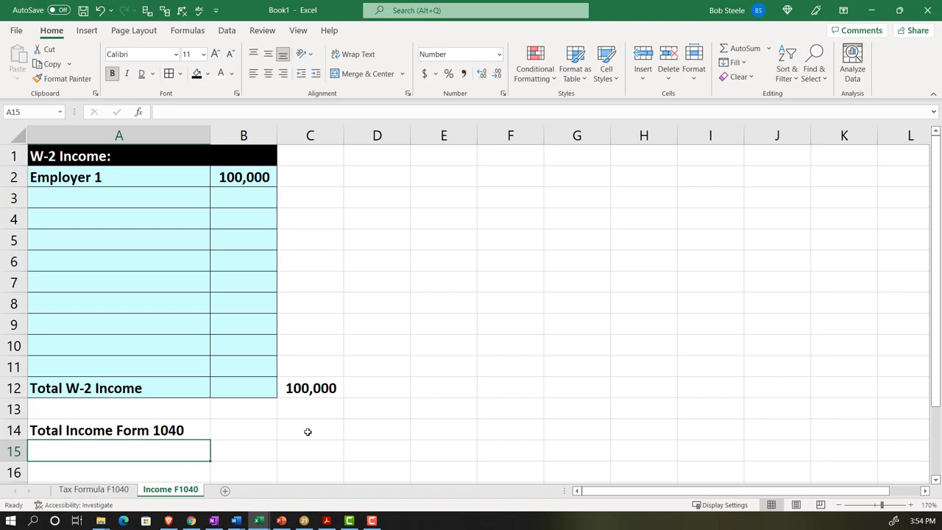
click(307, 431)
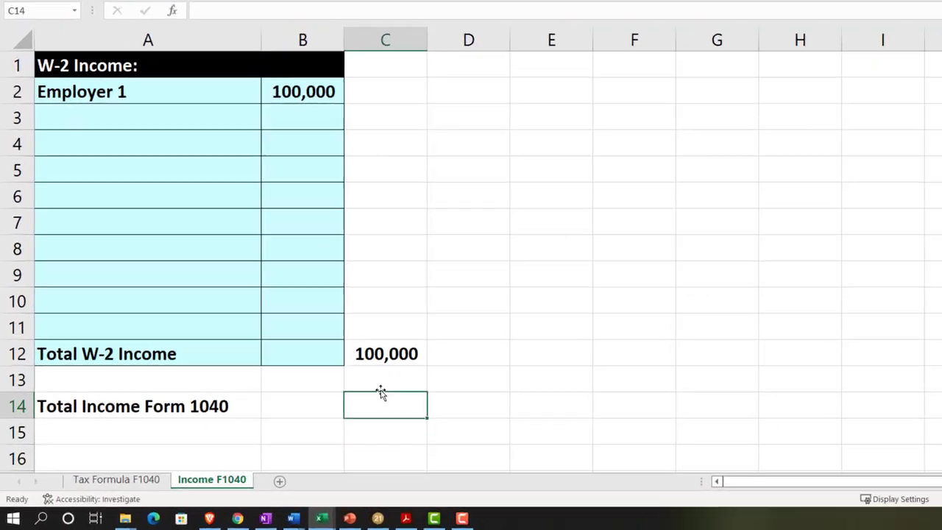
text(=sum()
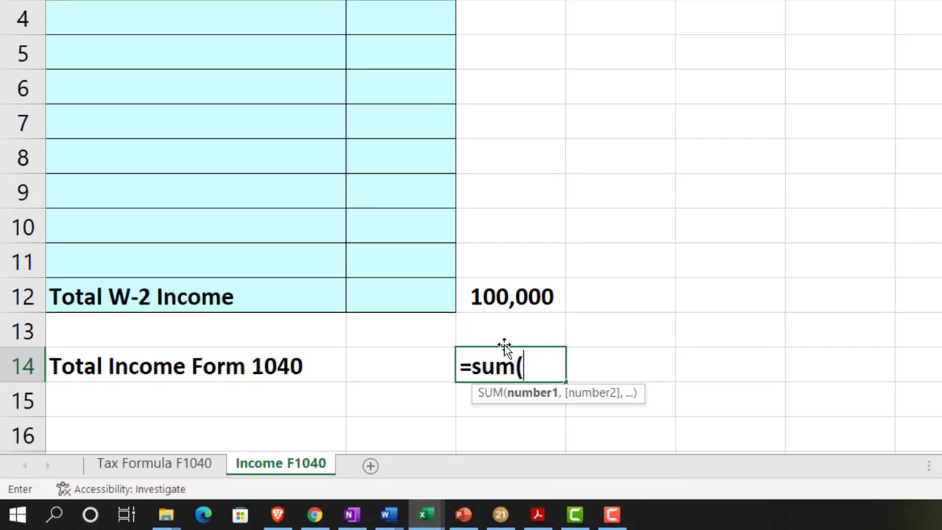
click(505, 346)
key(shift+Up)
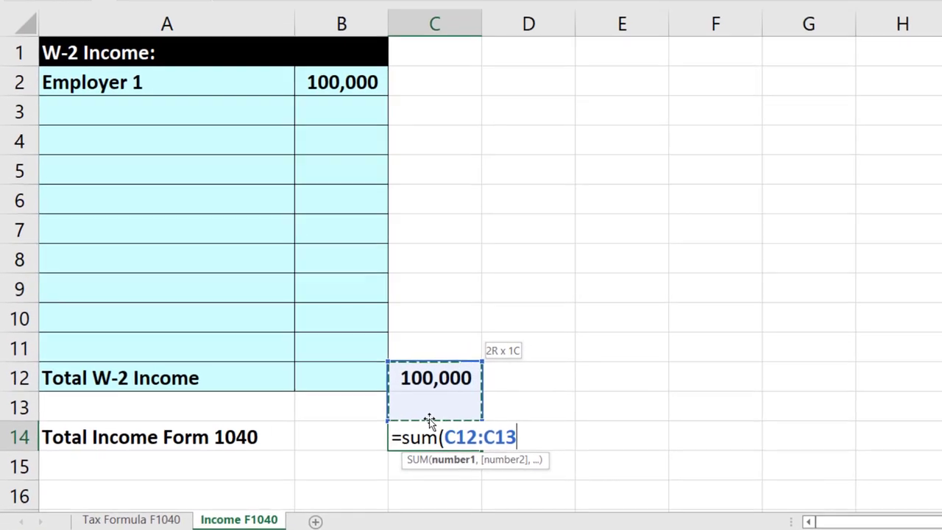
key(Return)
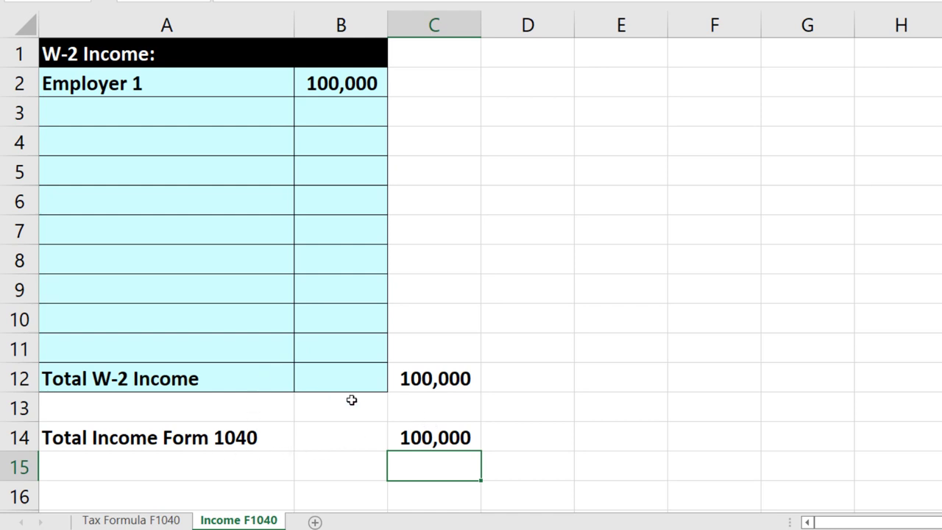
double_click(422, 435)
key(Return)
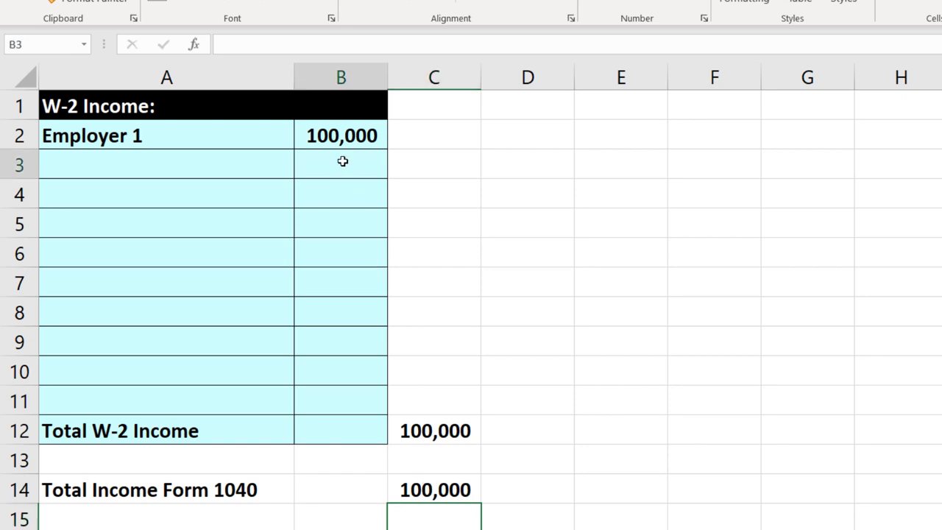
drag(370, 158, 341, 227)
drag(162, 167, 190, 228)
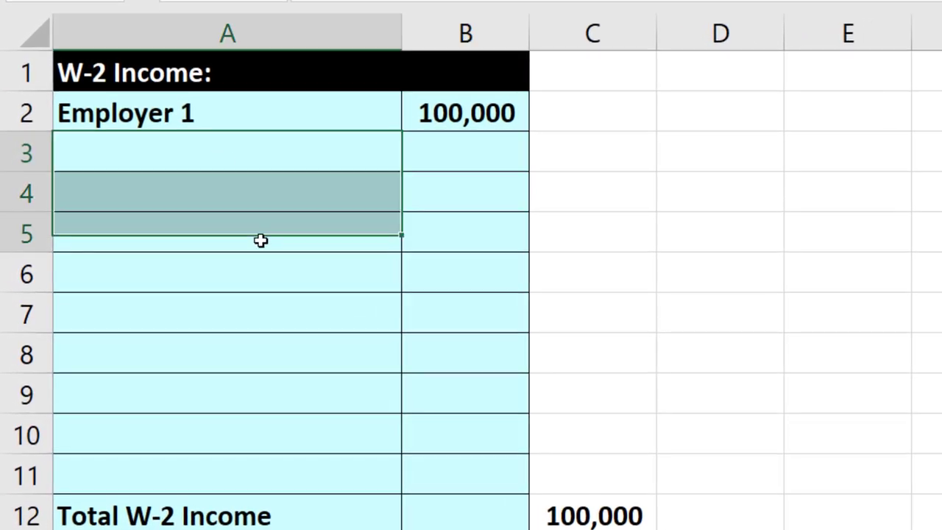
drag(261, 241, 270, 317)
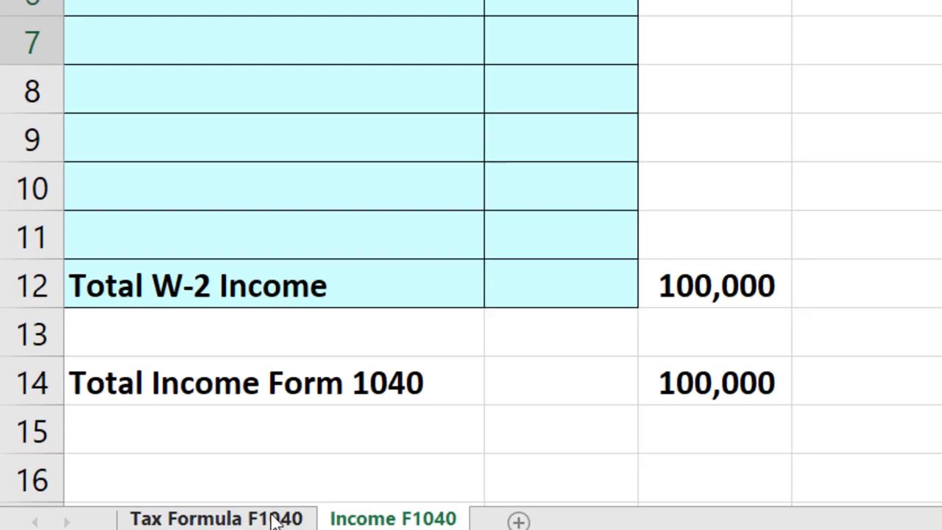
- Link the Income amount in D2 of the Tax Formula F1040 sheet to total income in cell C14 of Income F1040
click(213, 520)
scroll(688, 250, up, 3)
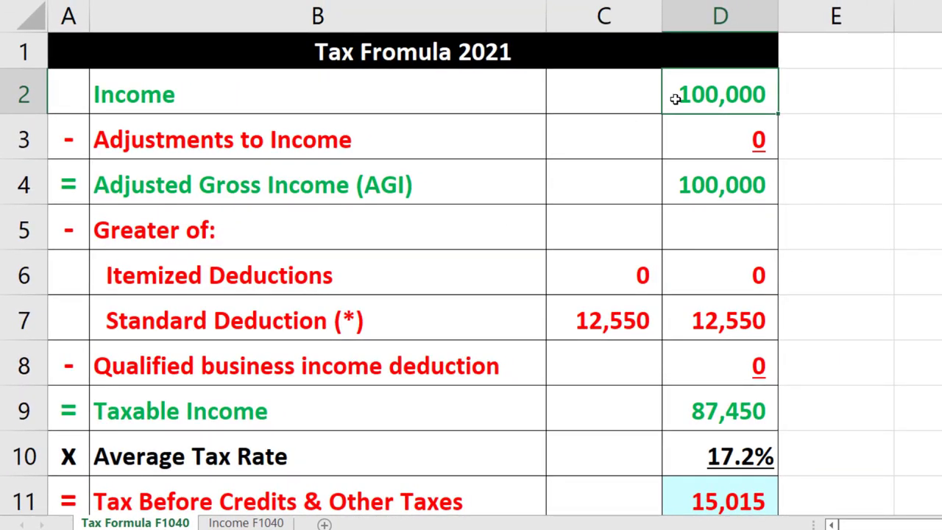
text(=)
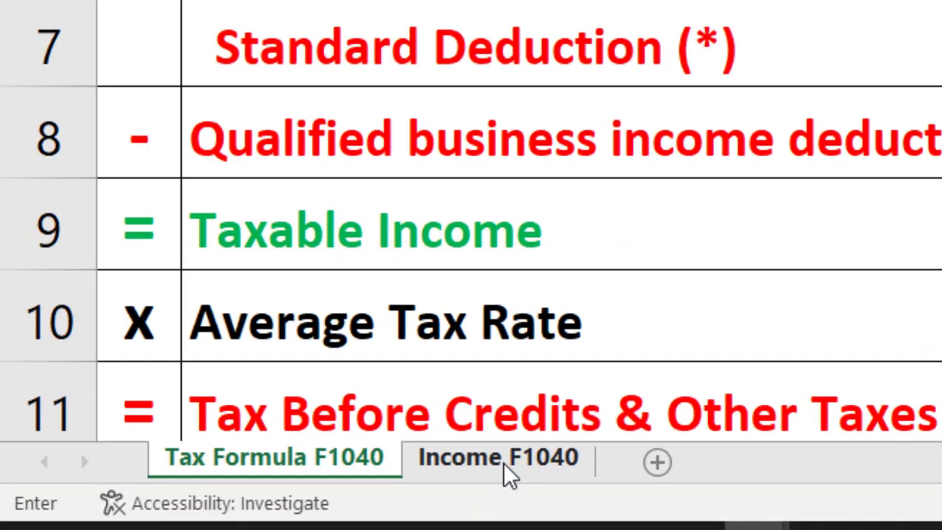
click(408, 508)
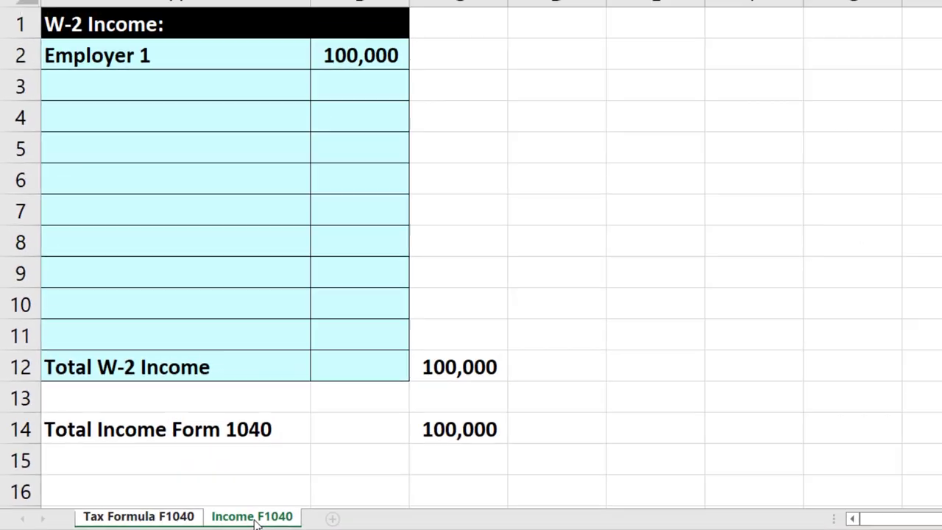
click(435, 440)
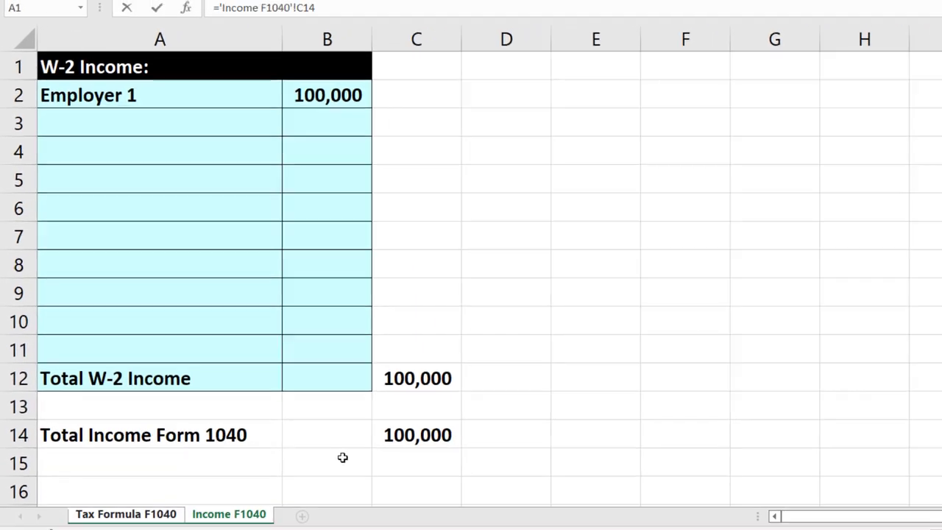
key(Return)
click(631, 123)
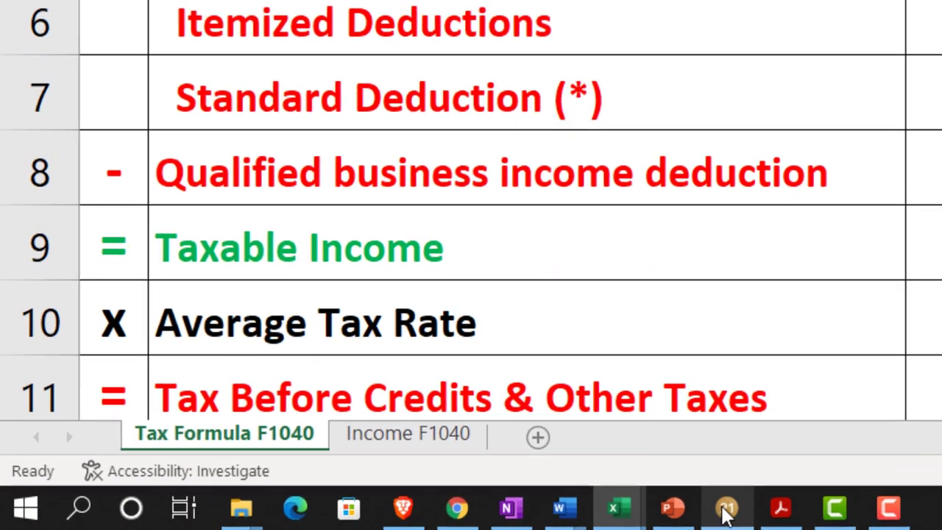
- Switch to Lacerte Individual Tax and look through Schedules 1, C, D, E and F, then return to Form 1040
click(726, 510)
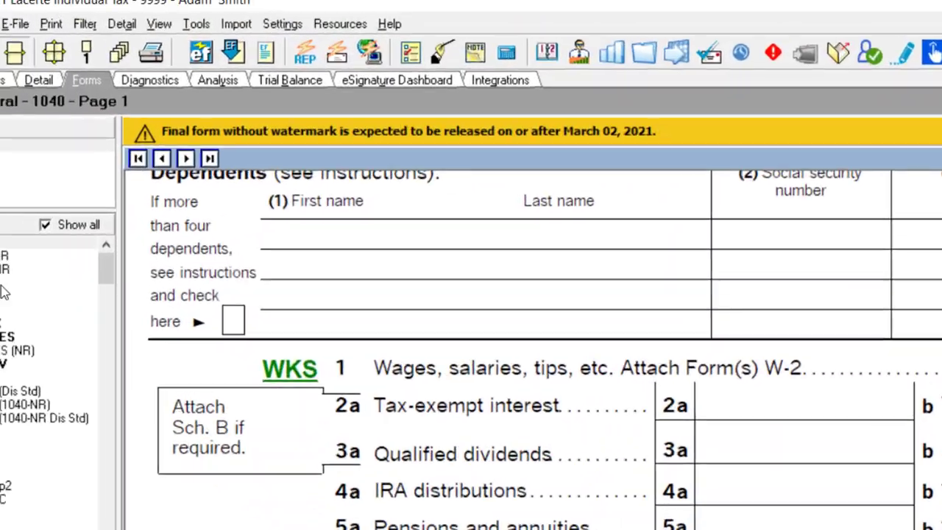
click(63, 353)
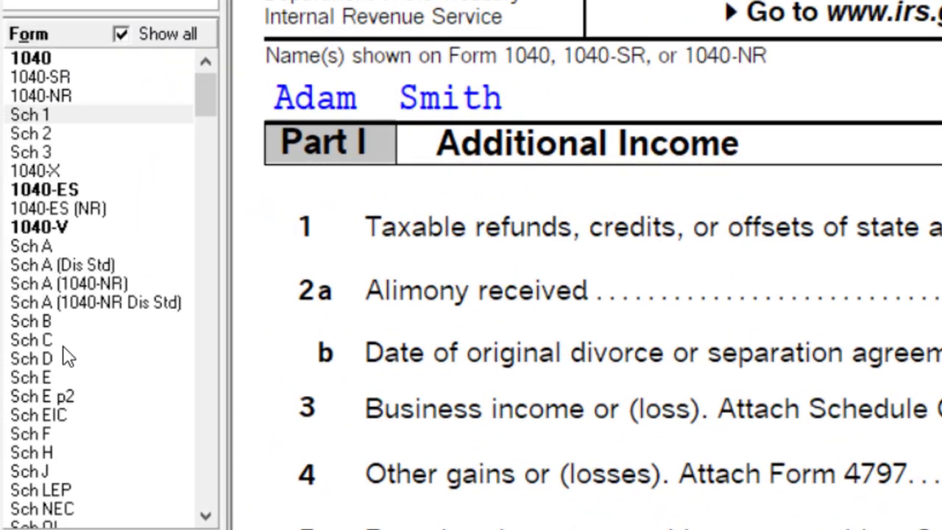
click(64, 344)
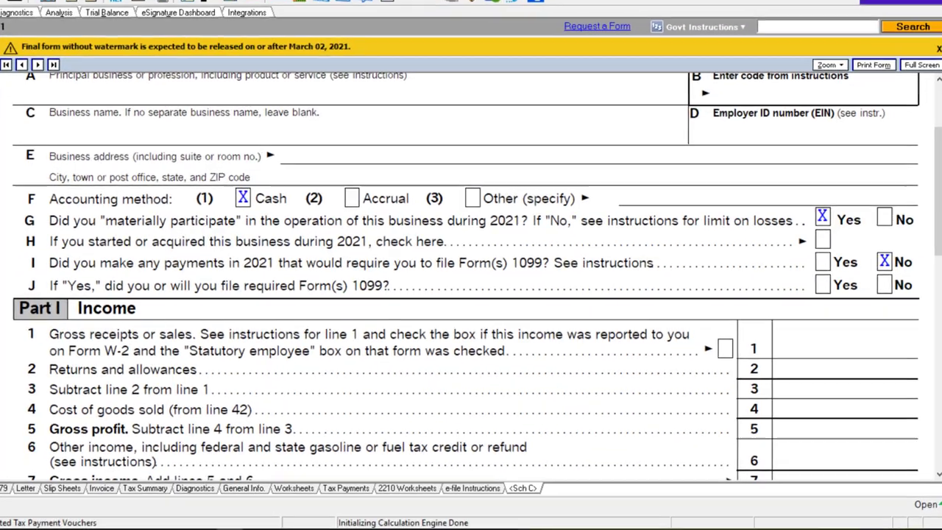
click(0, 265)
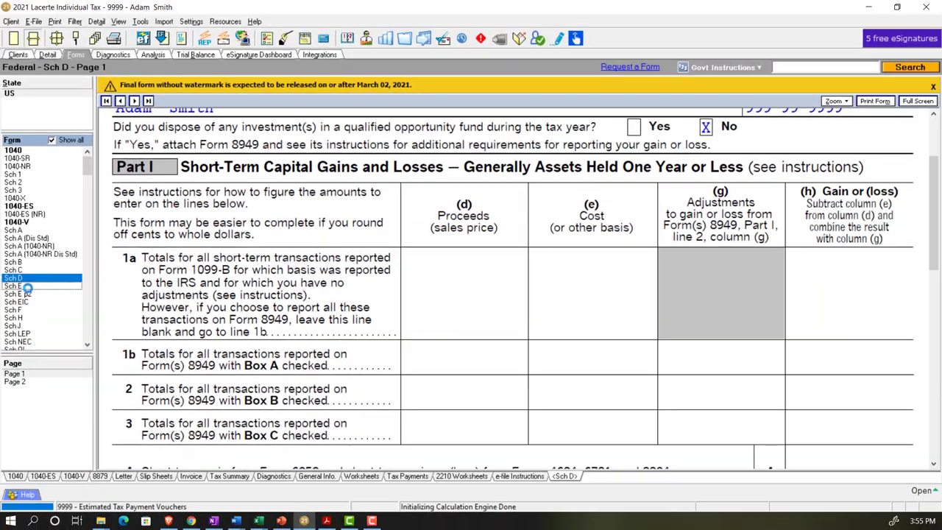
click(27, 286)
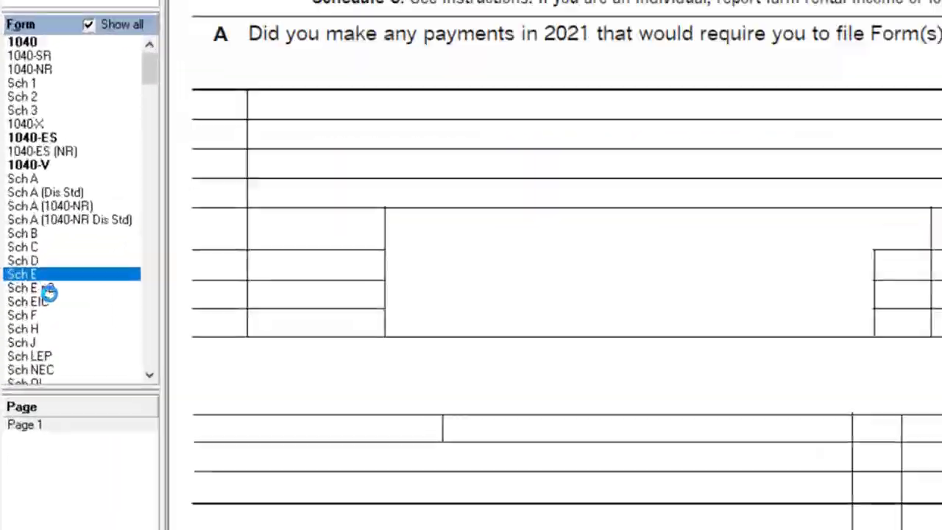
click(27, 309)
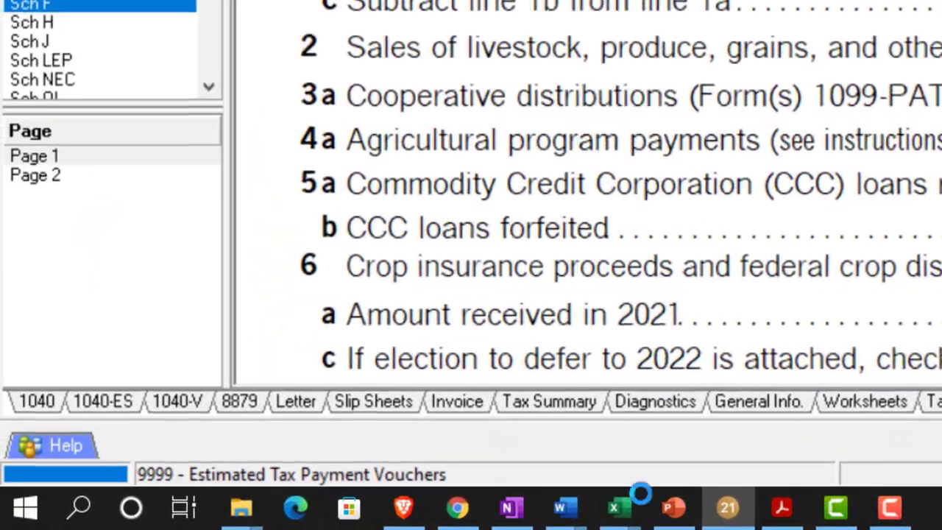
click(0, 464)
- Switch back to the Book1 workbook in Excel and examine the Itemized Deductions and Standard Deduction rows of the tax formula
mouse_move(190, 519)
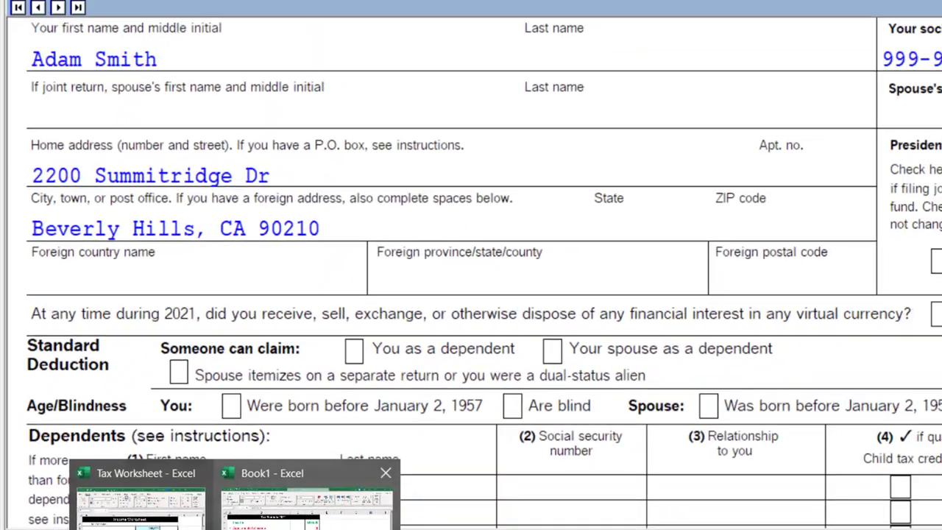
click(403, 486)
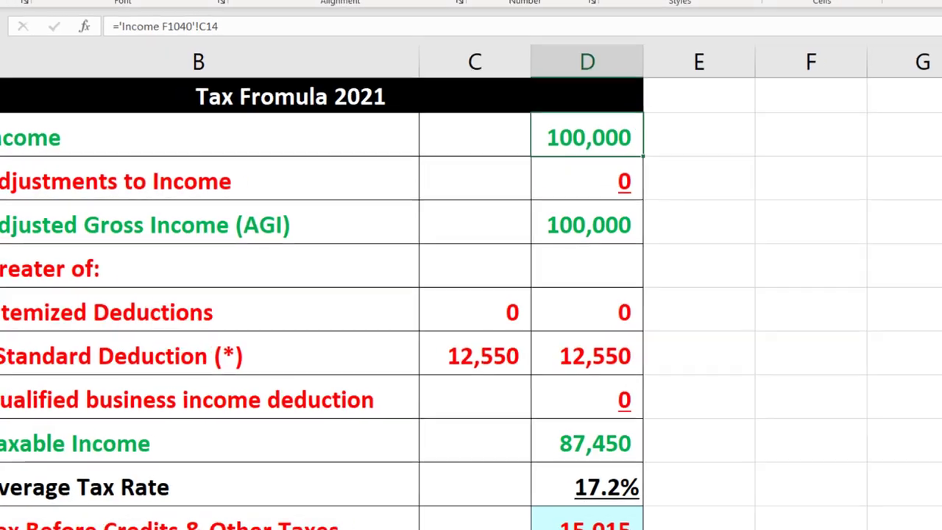
click(447, 313)
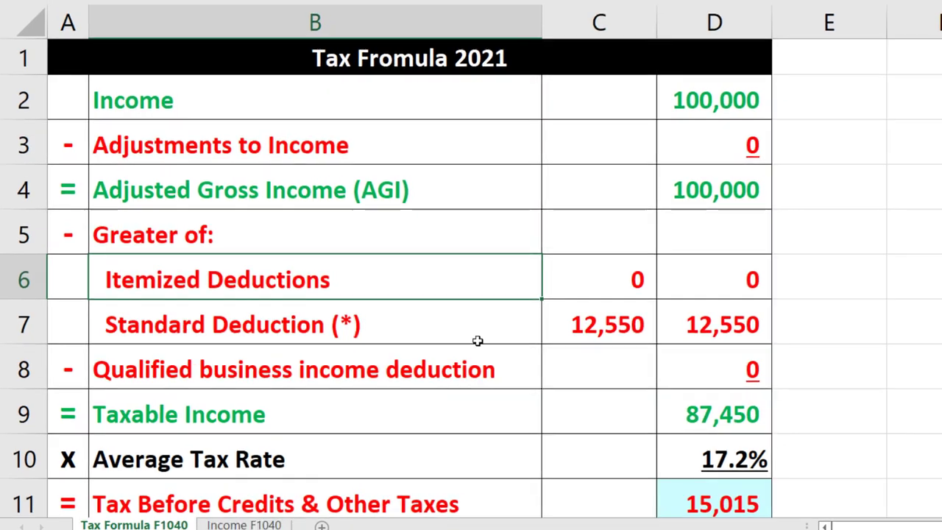
key(Down)
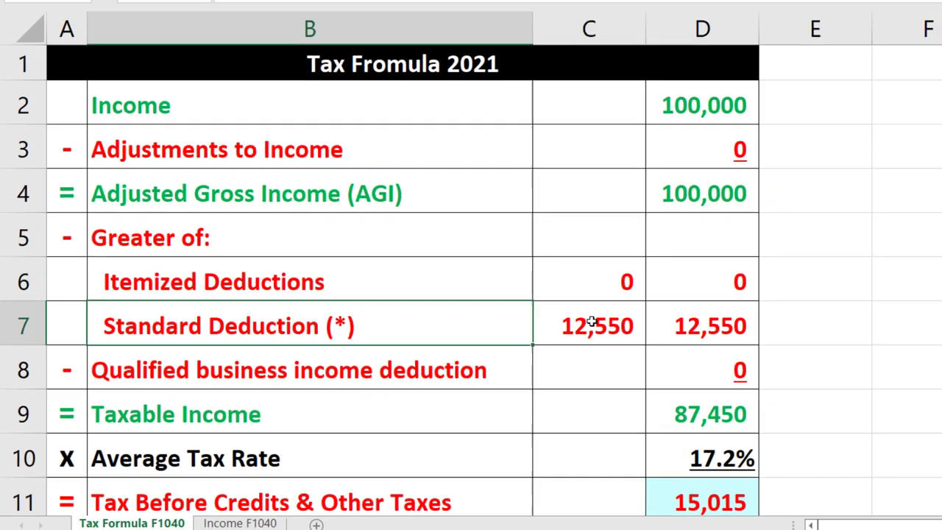